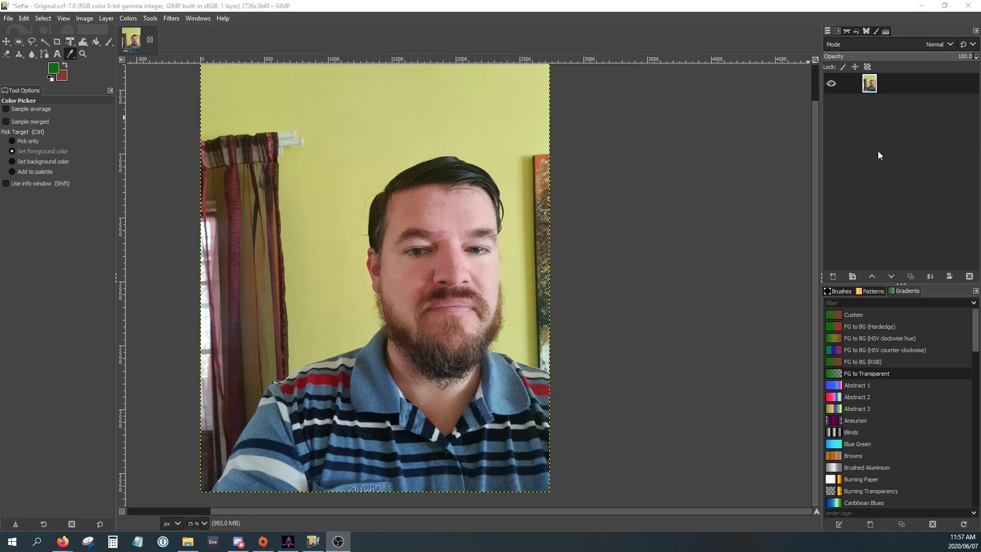
Convert the Base path into a selection around the head and neck.
left_click(845, 32)
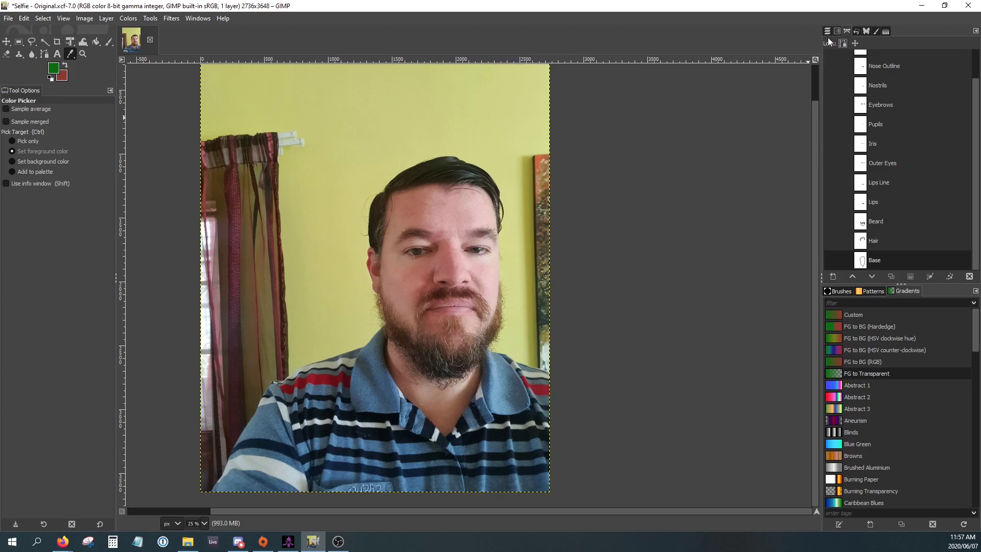
right_click(866, 259)
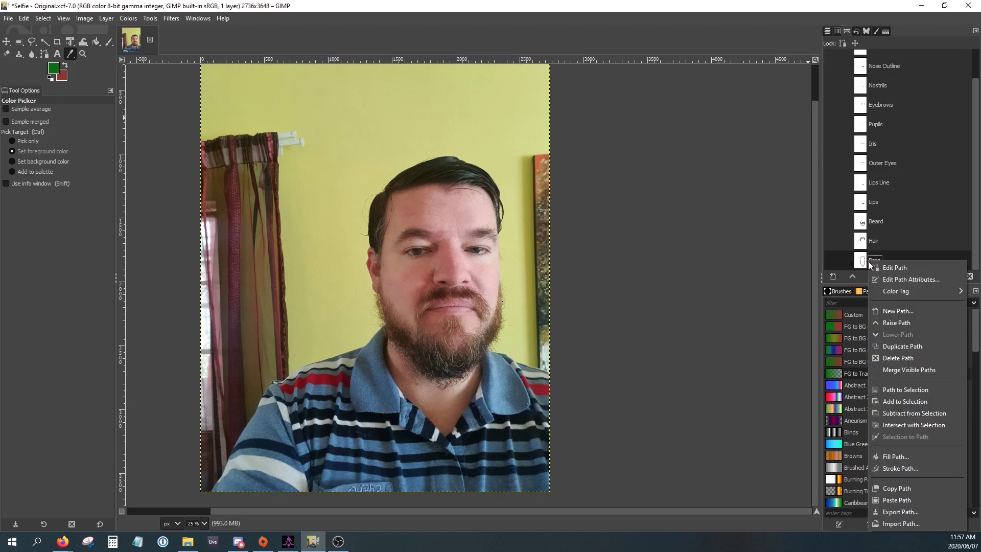
left_click(902, 391)
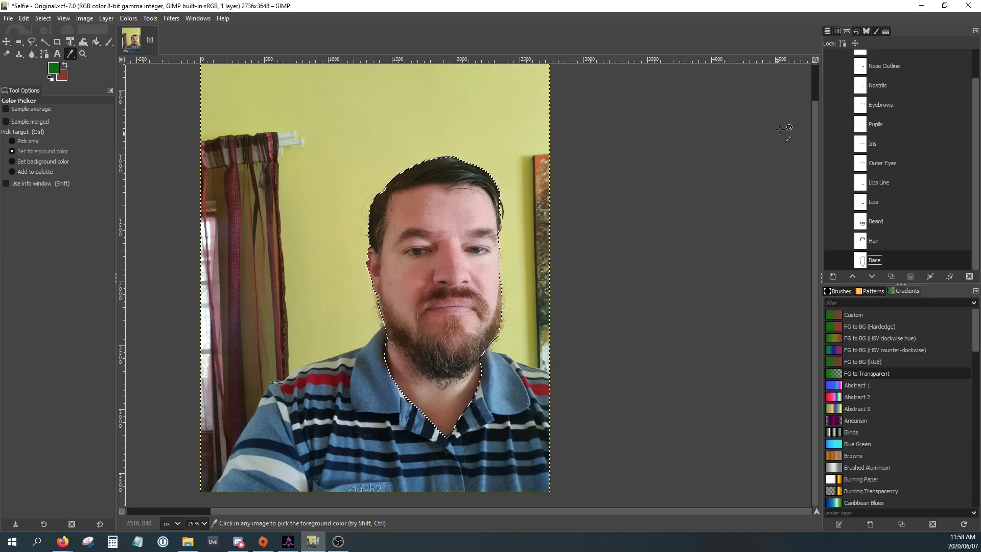
Add a new transparent layer named Skin above the photo layer.
left_click(828, 31)
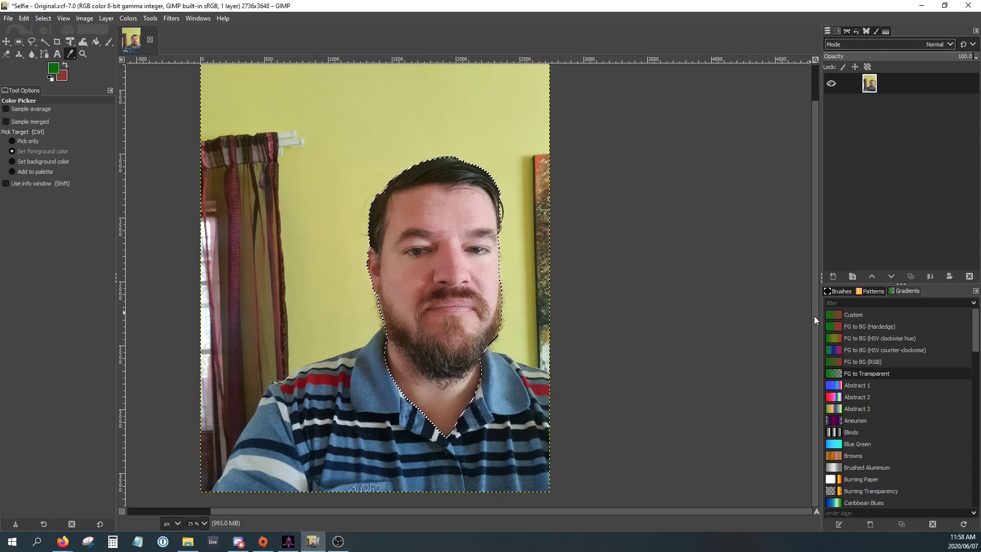
left_click(832, 279)
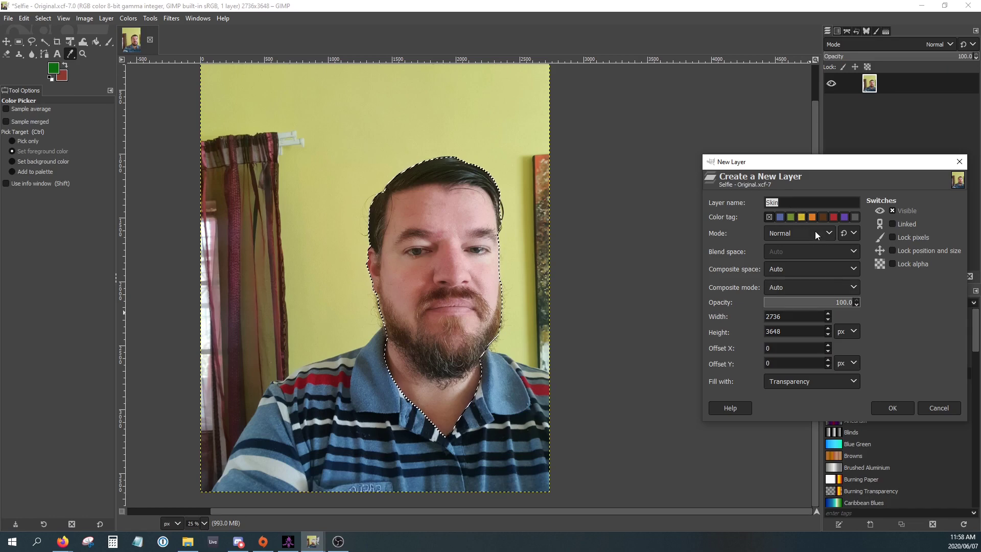
left_click(889, 410)
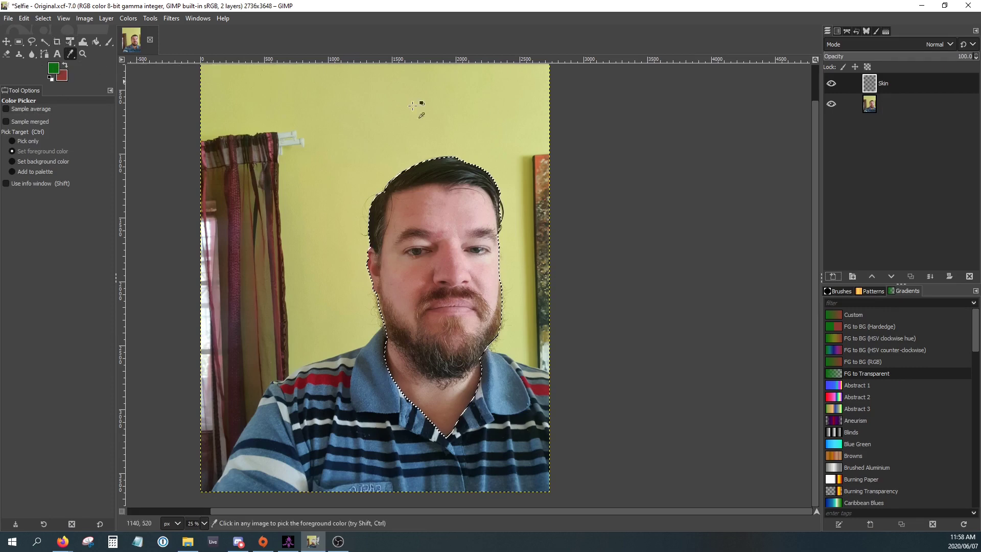
Sample the forehead skin tone from the photo layer as the foreground color, and reselect the Skin layer.
left_click(869, 106)
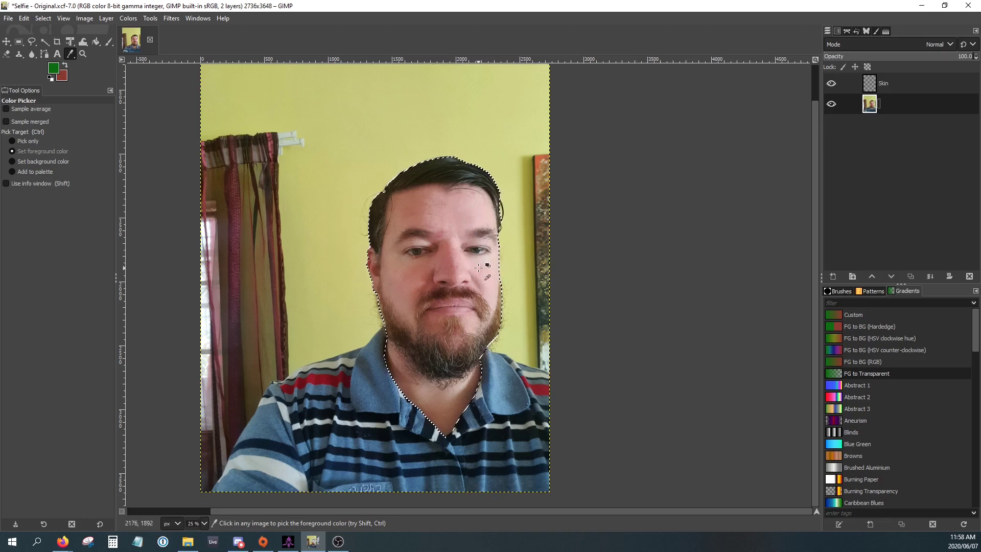
left_click(467, 218)
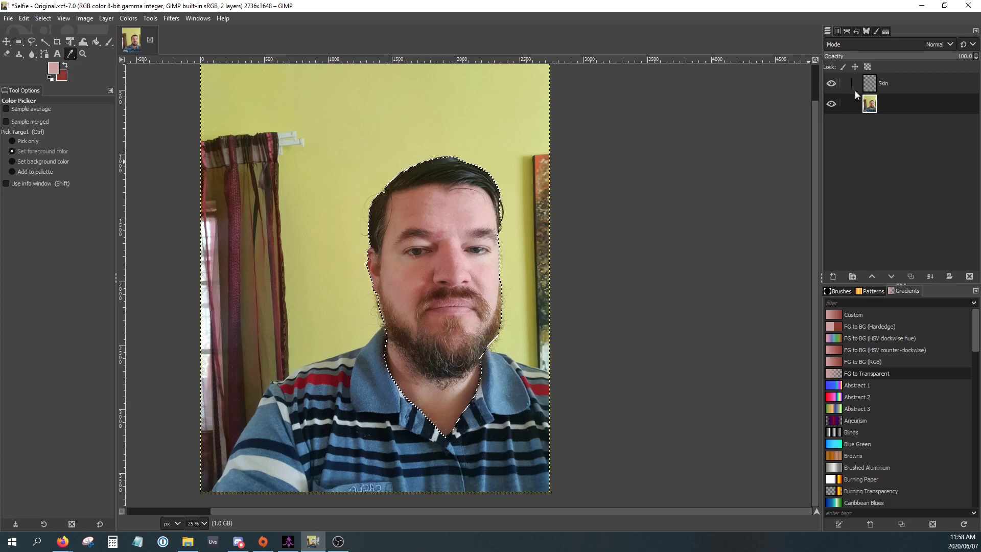
left_click(883, 85)
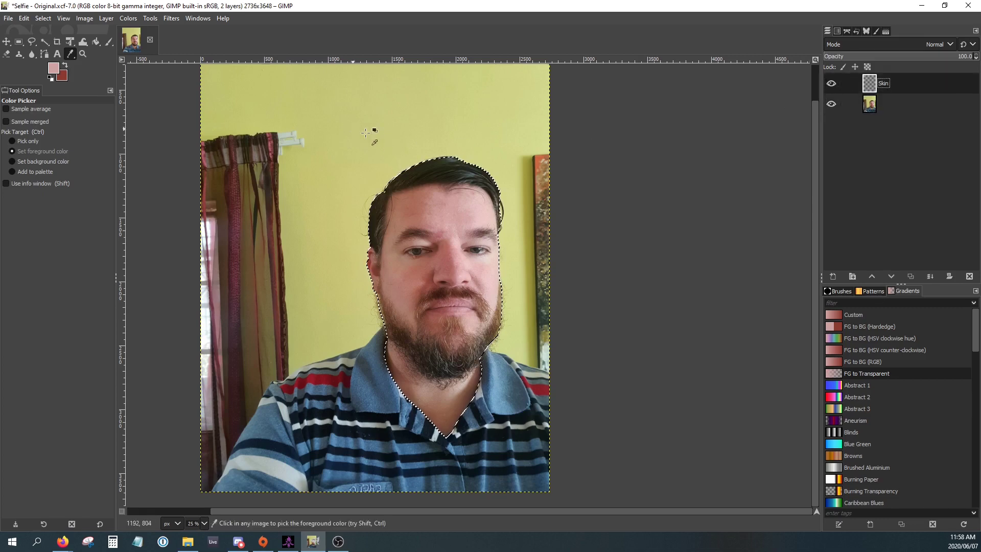
Rename the photo layer to Original.
left_click(884, 103)
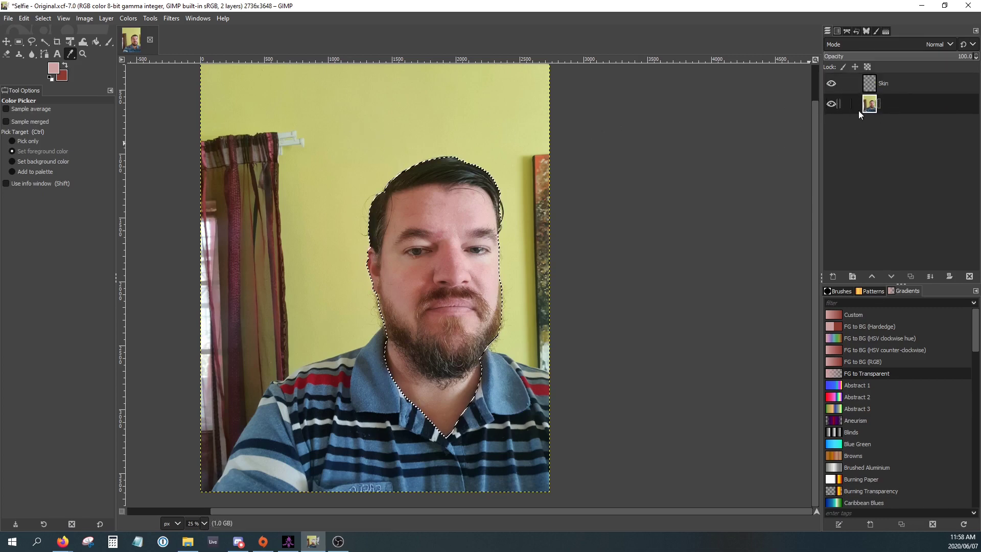
left_click(885, 104)
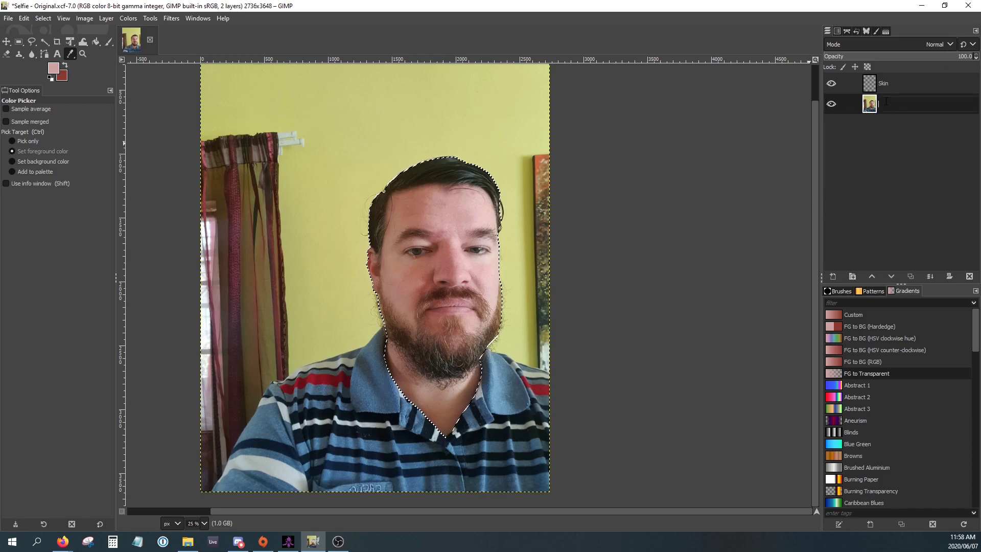
type("Original")
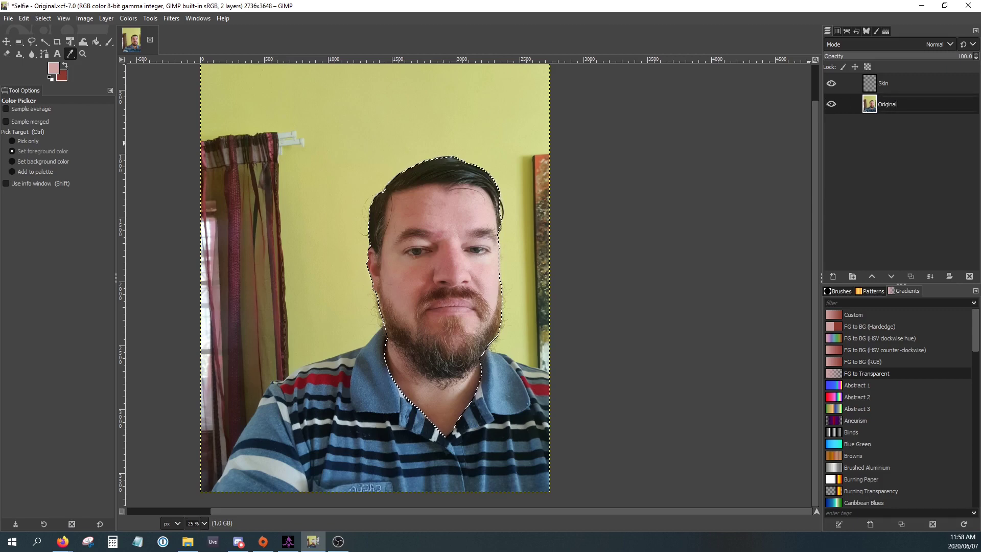
key("Return")
Bucket-fill the head selection on the Skin layer with the sampled skin tone, and move the Original layer above it.
left_click(886, 86)
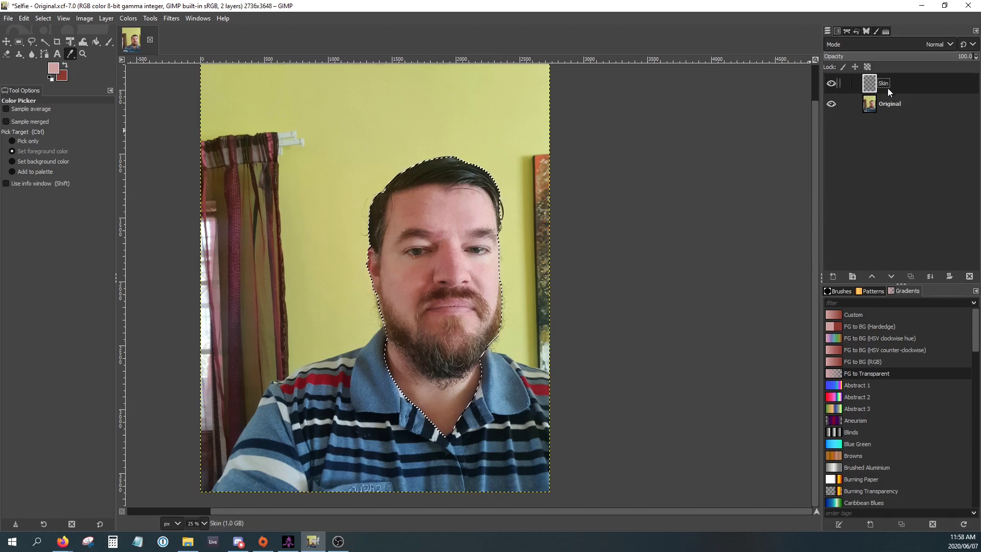
left_click(97, 41)
left_click(459, 208)
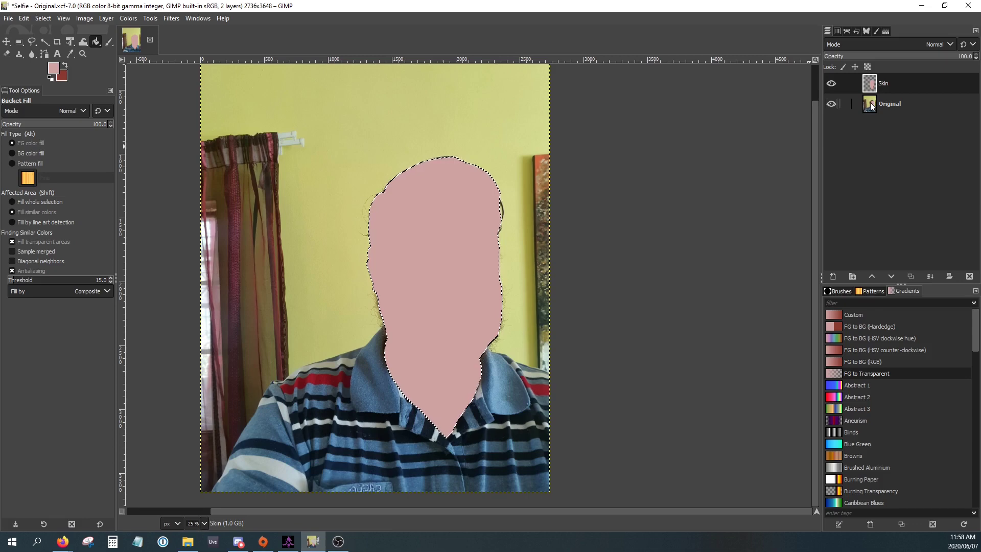
left_click_drag(870, 106, 866, 86)
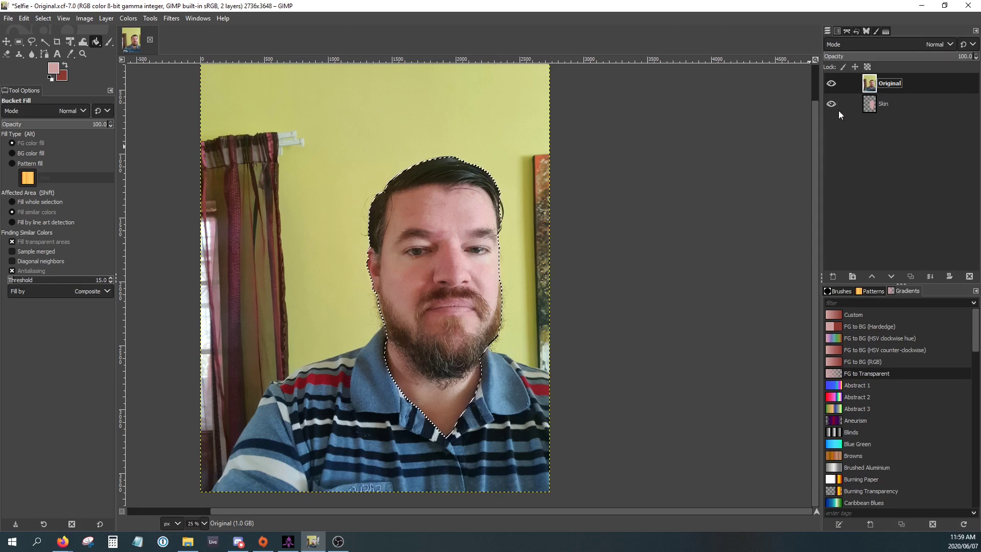
Toggle the Original layer's visibility to compare the photo with the skin fill beneath it.
left_click(832, 85)
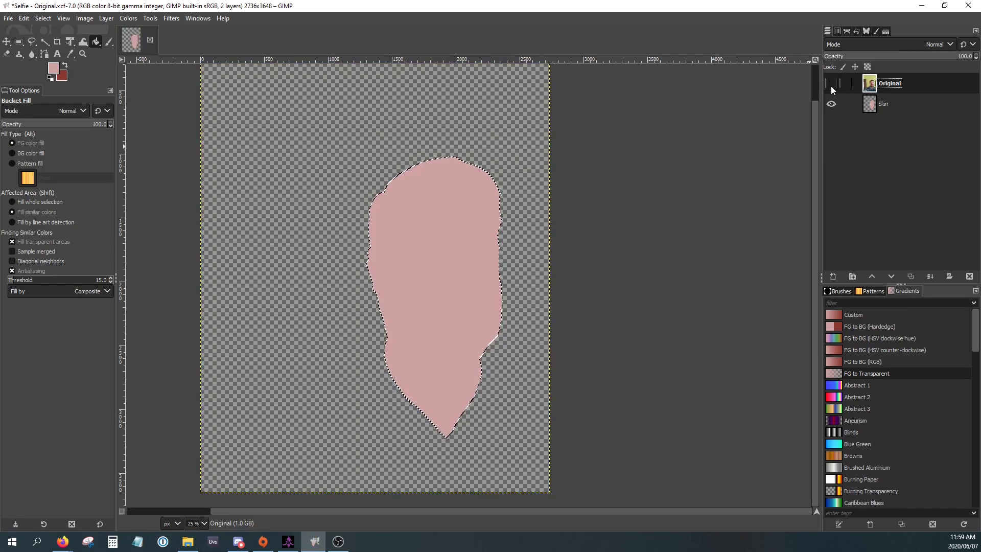
left_click(832, 85)
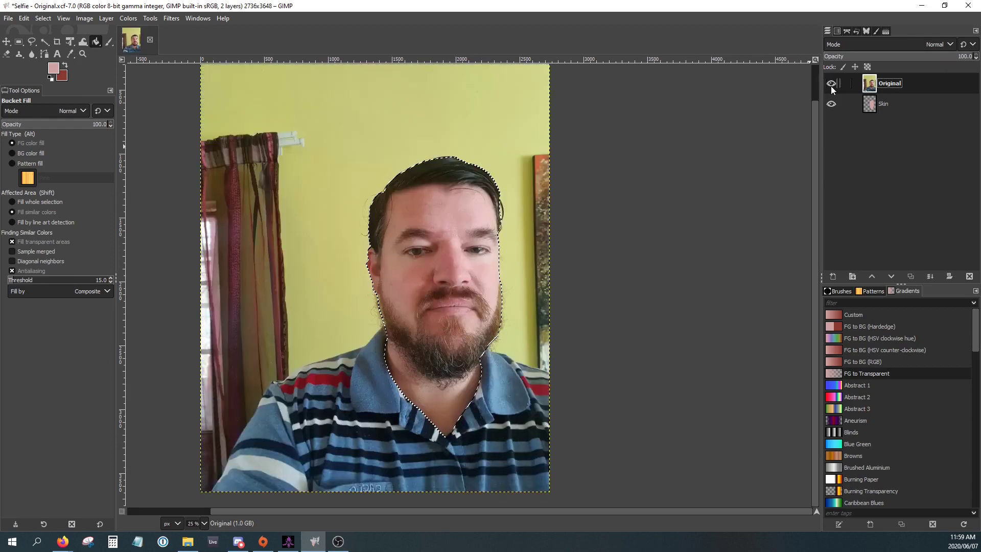
left_click(831, 85)
left_click(831, 85)
left_click(831, 85)
left_click(831, 85)
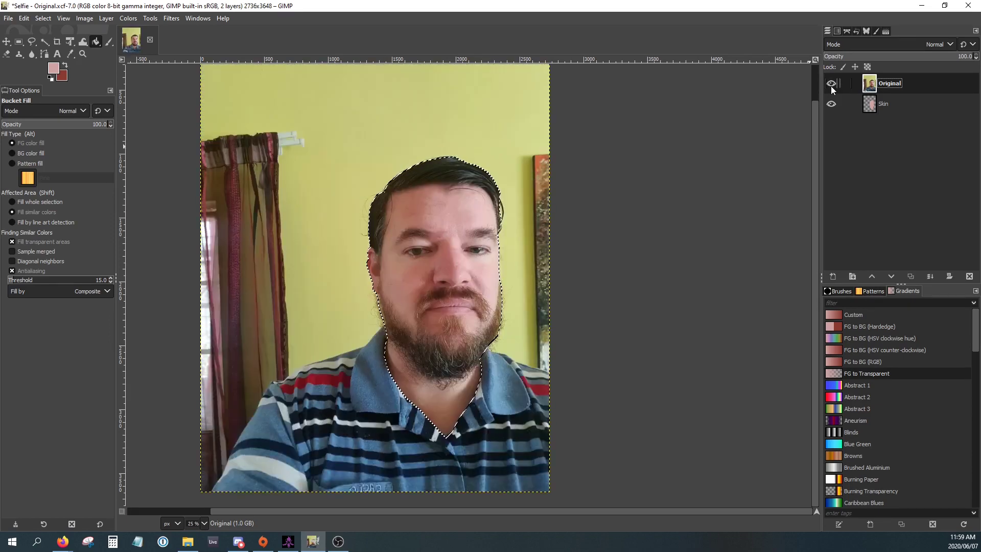
Replace the current selection with one made from the Hair path.
left_click(846, 32)
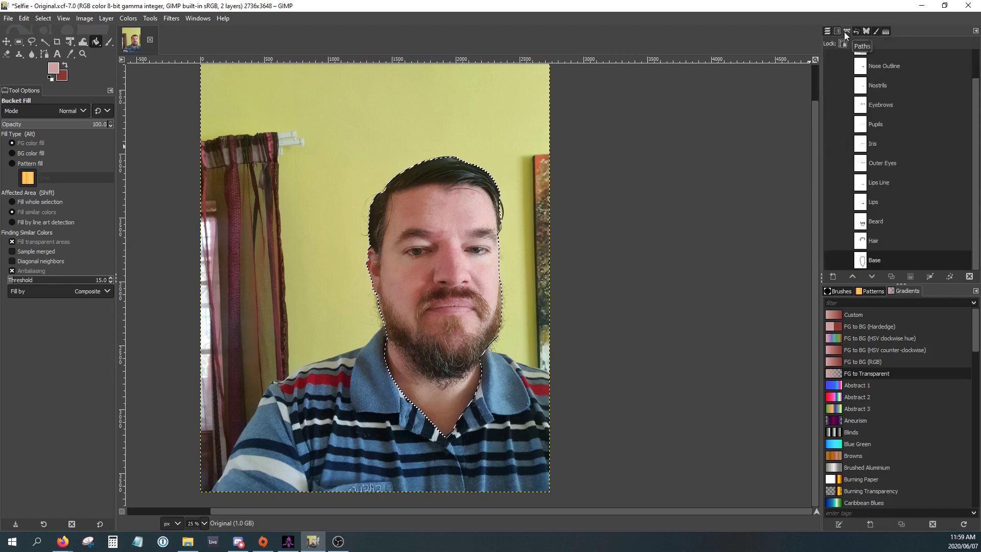
right_click(862, 244)
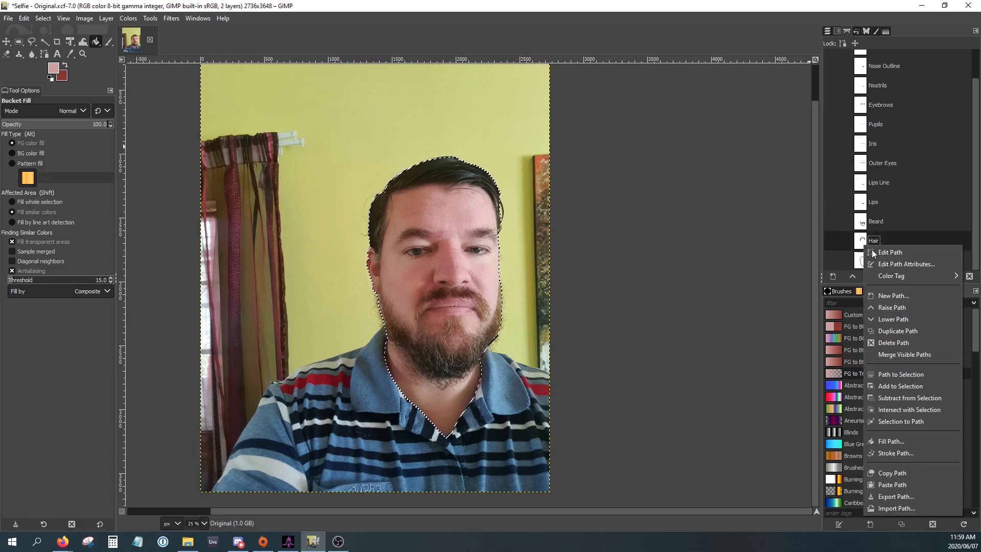
left_click(891, 375)
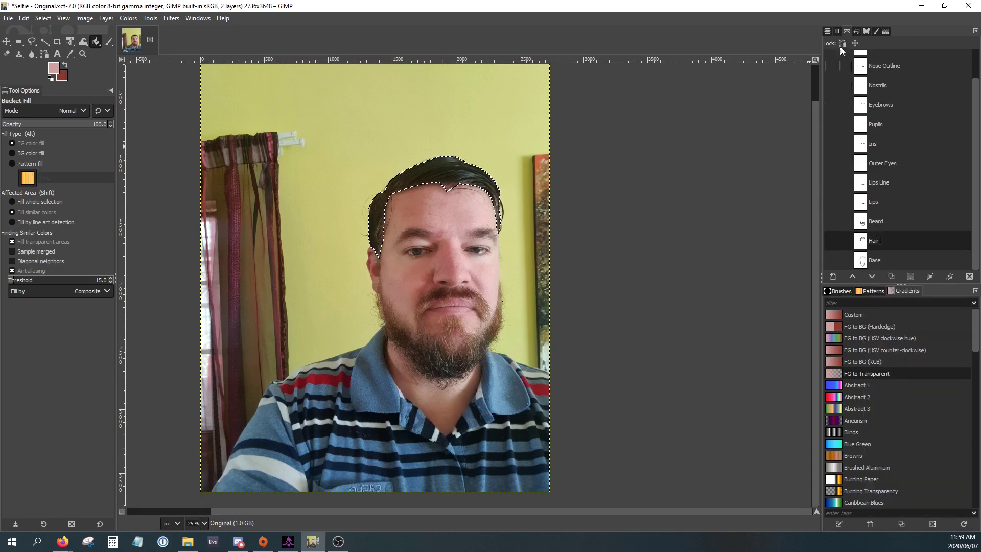
Add a new transparent layer named Hair and Beard.
left_click(828, 31)
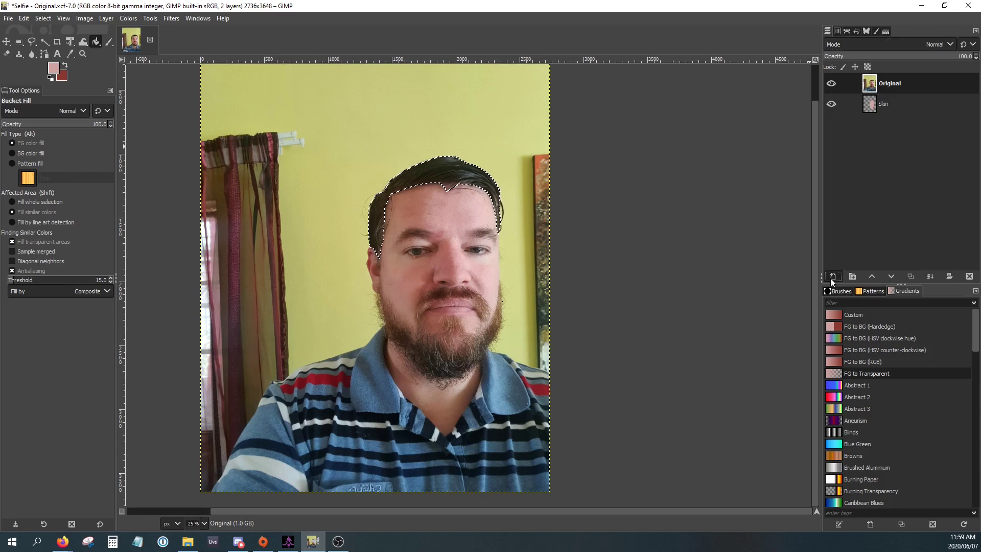
left_click(832, 277)
type("Hairf")
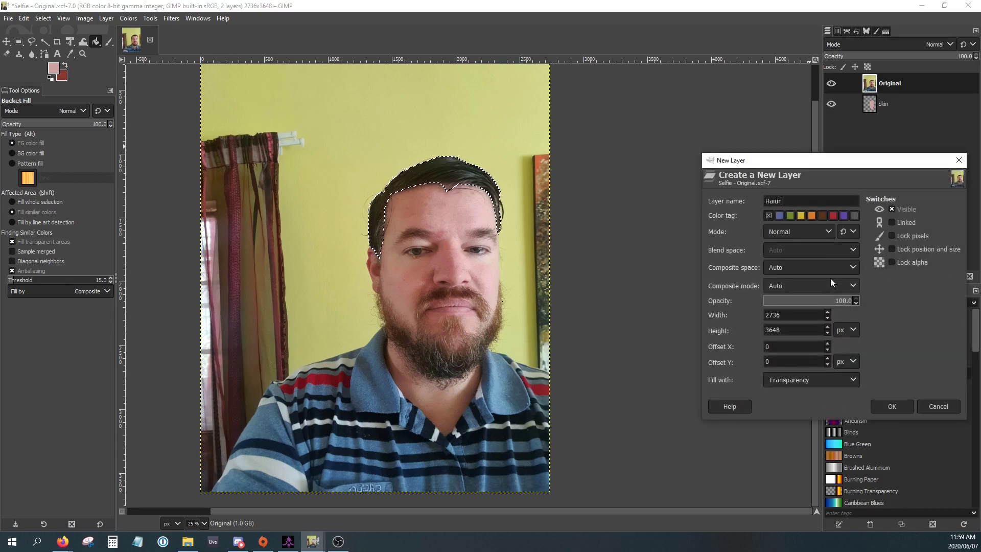
key("BackSpace")
key("BackSpace")
type("an")
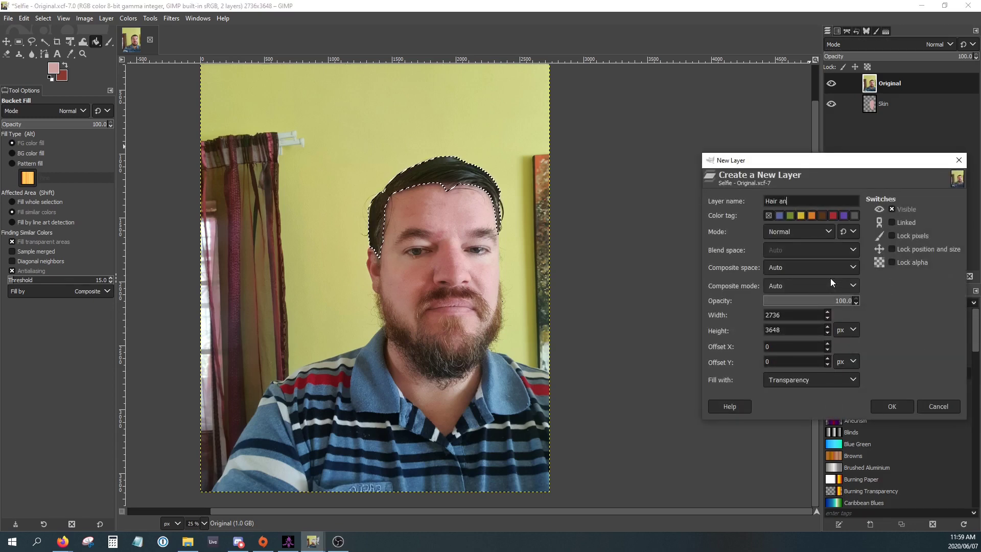
type("d Beard")
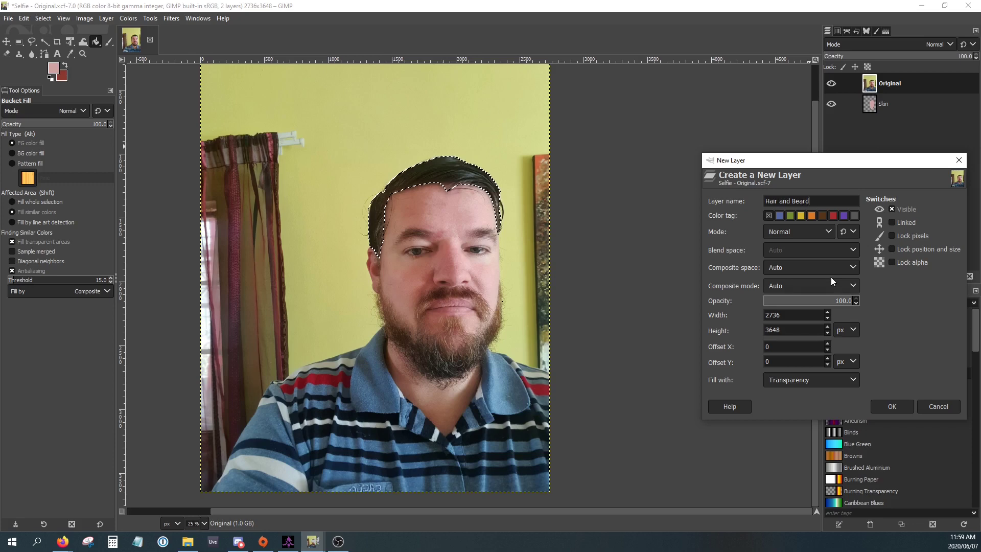
left_click(890, 406)
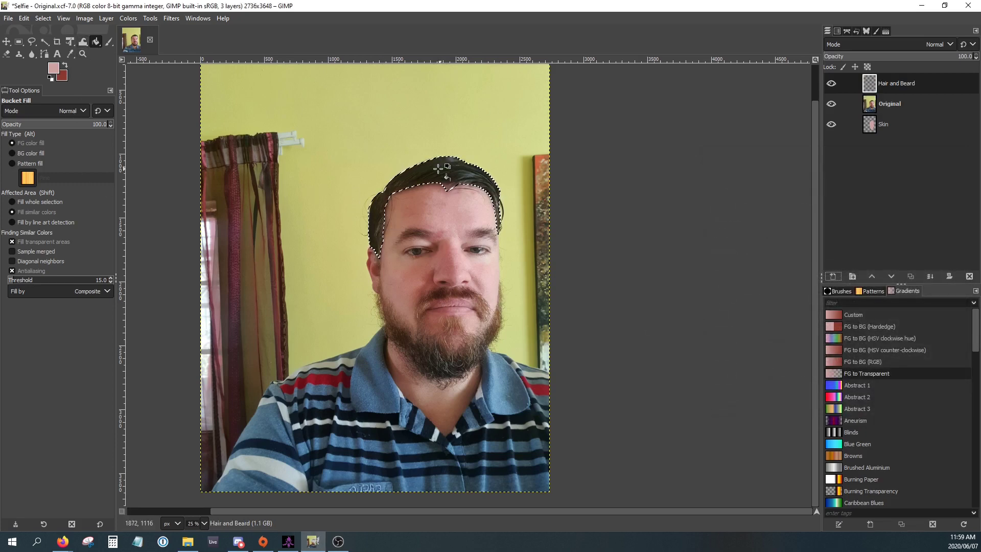
Activate the Color Picker and move the Original layer above the Hair and Beard layer.
left_click(70, 54)
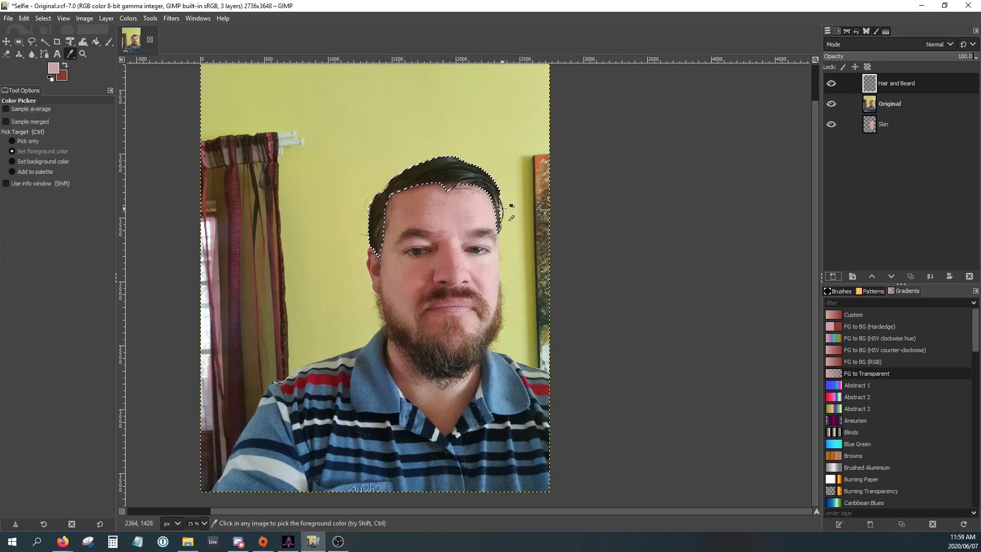
left_click(874, 104)
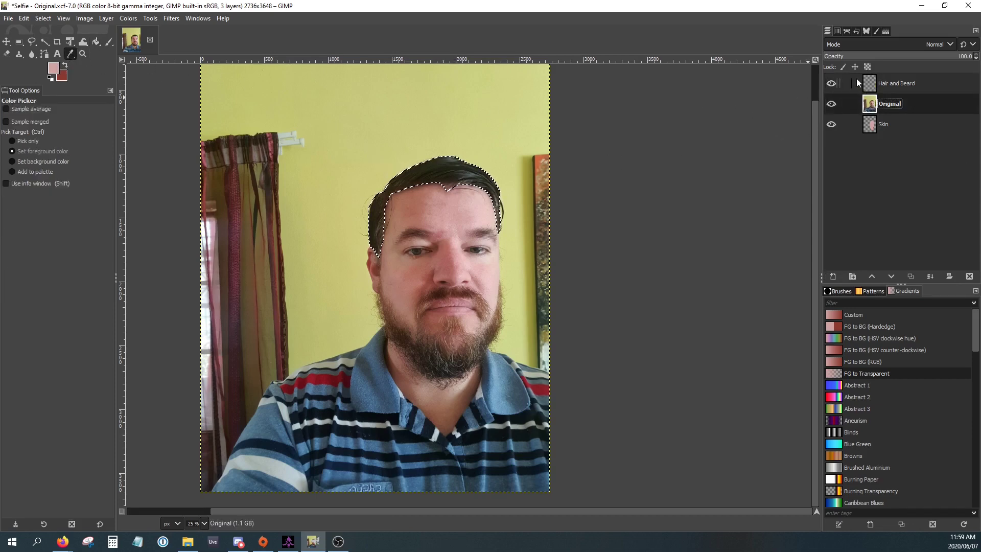
left_click_drag(851, 105, 864, 80)
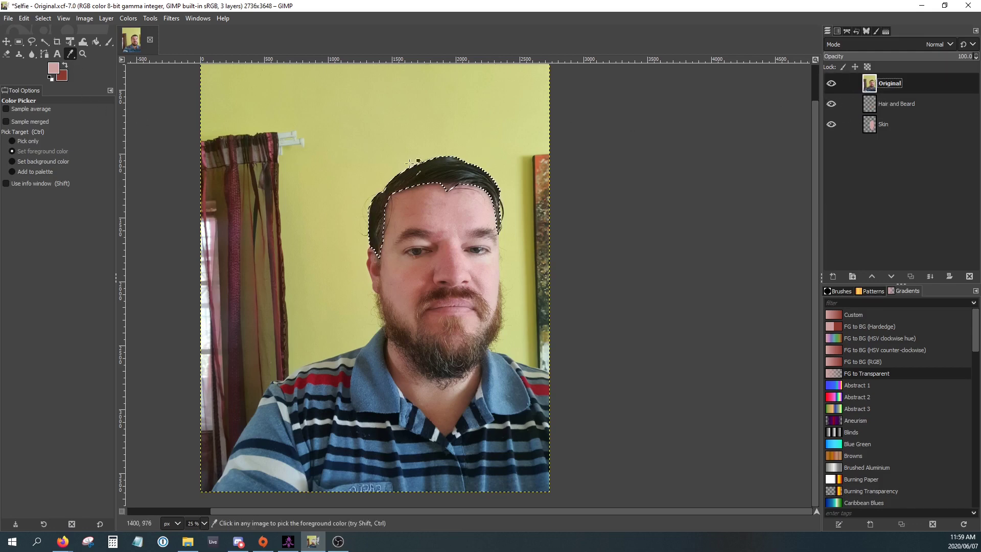
Sample a dark hair color from the top of the head on the Original layer as the foreground color.
left_click(463, 175)
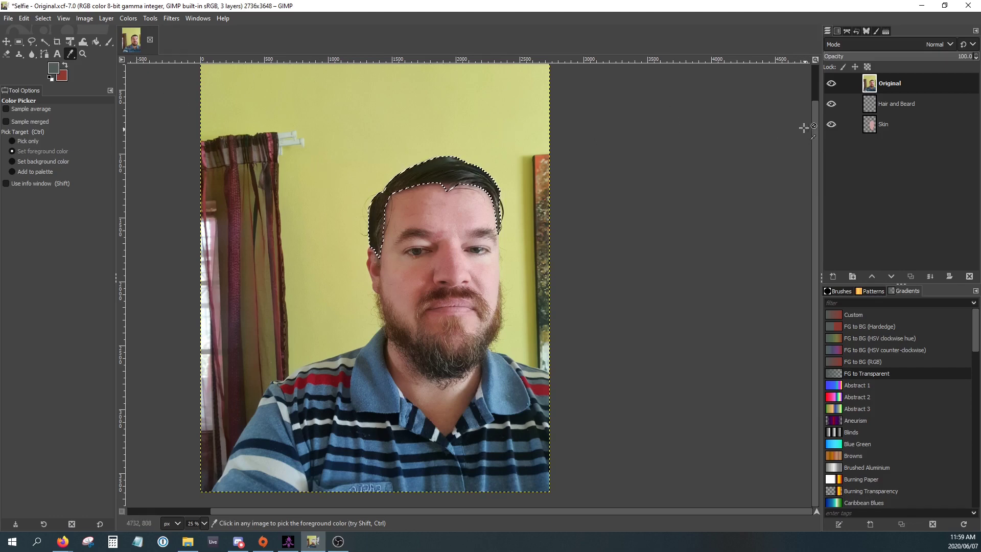
left_click(56, 65)
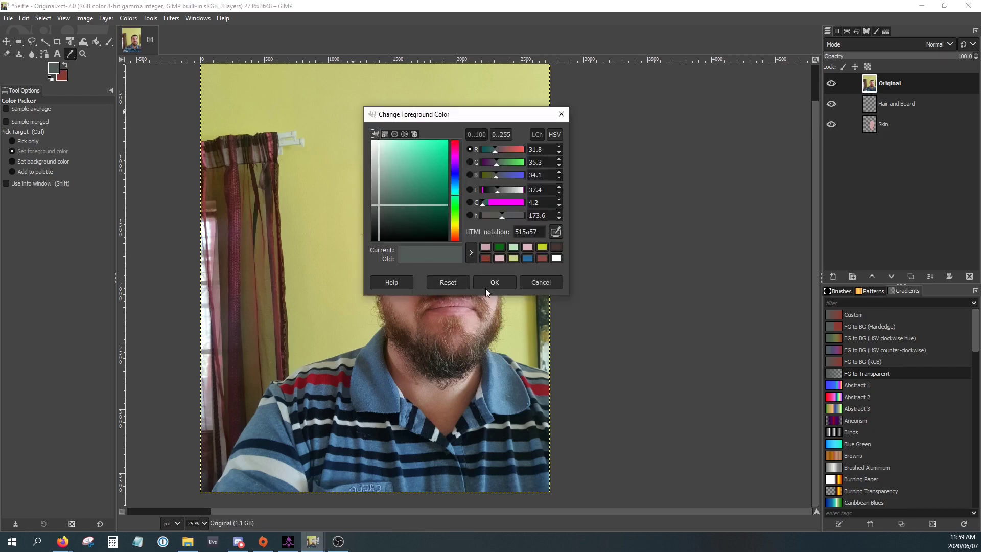
left_click(546, 285)
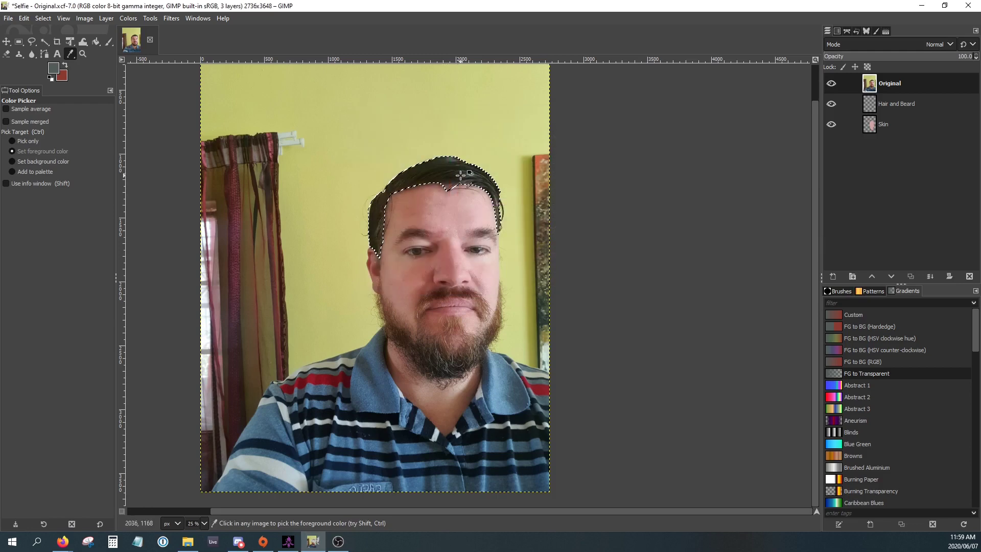
left_click(461, 176)
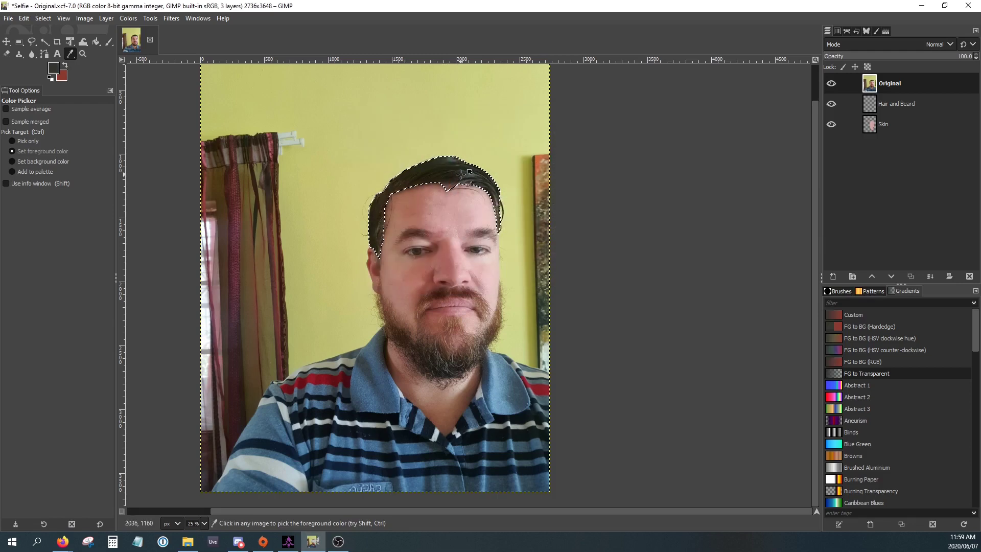
Set the foreground color to the dark brown 48352c from the color history.
left_click(55, 70)
left_click_drag(400, 220, 391, 224)
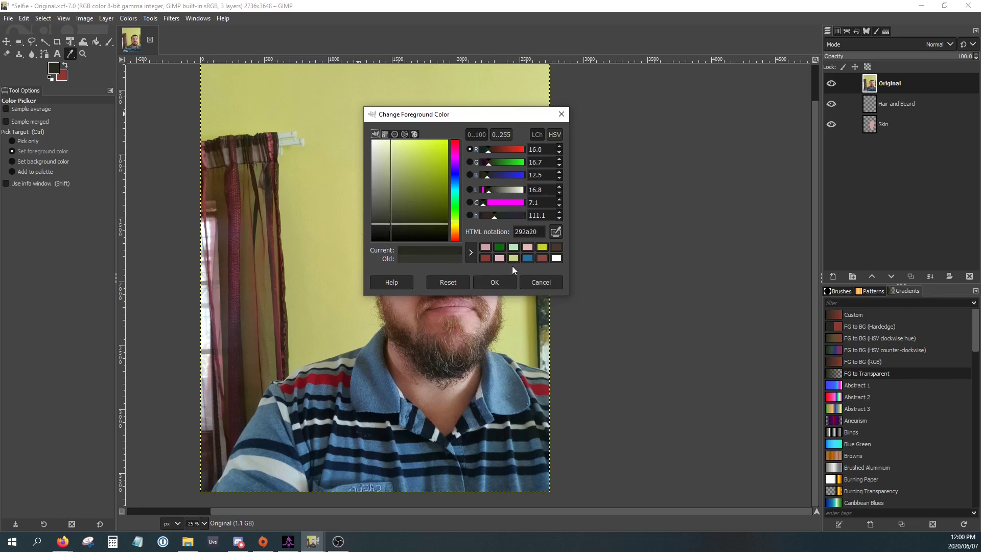
left_click(492, 259)
left_click(538, 259)
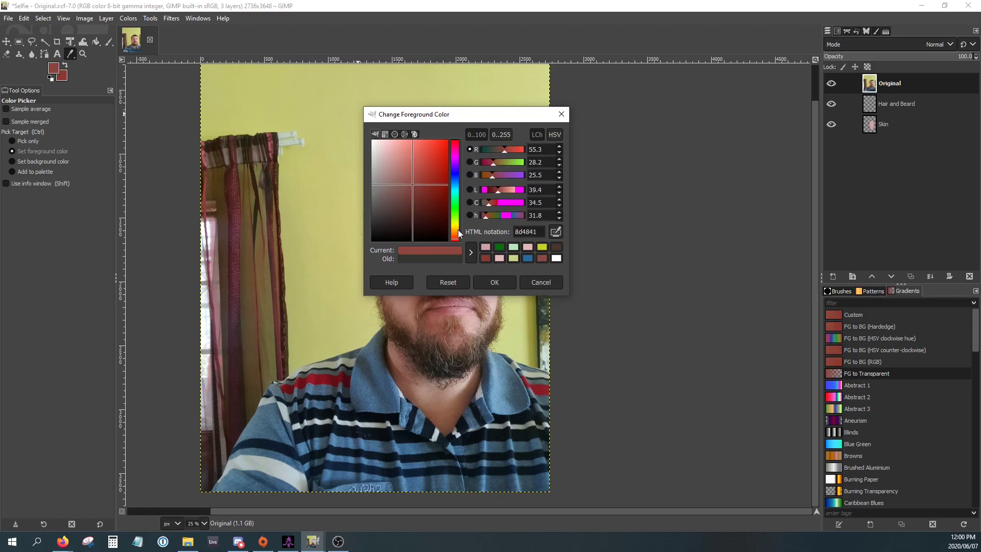
left_click(556, 247)
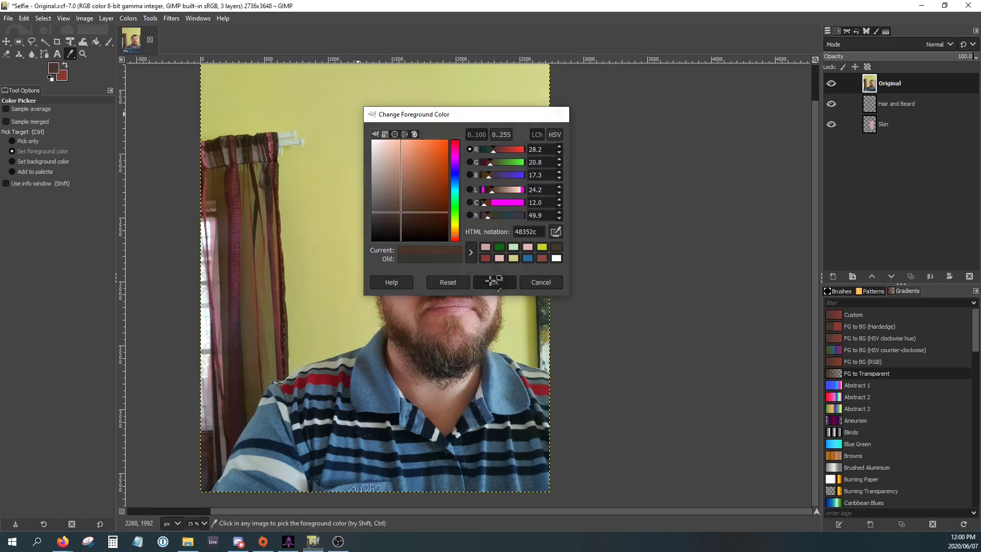
left_click(495, 282)
Bucket-fill the hair selection with the foreground color on the Hair and Beard layer and check it with the Original layer briefly hidden.
left_click(96, 42)
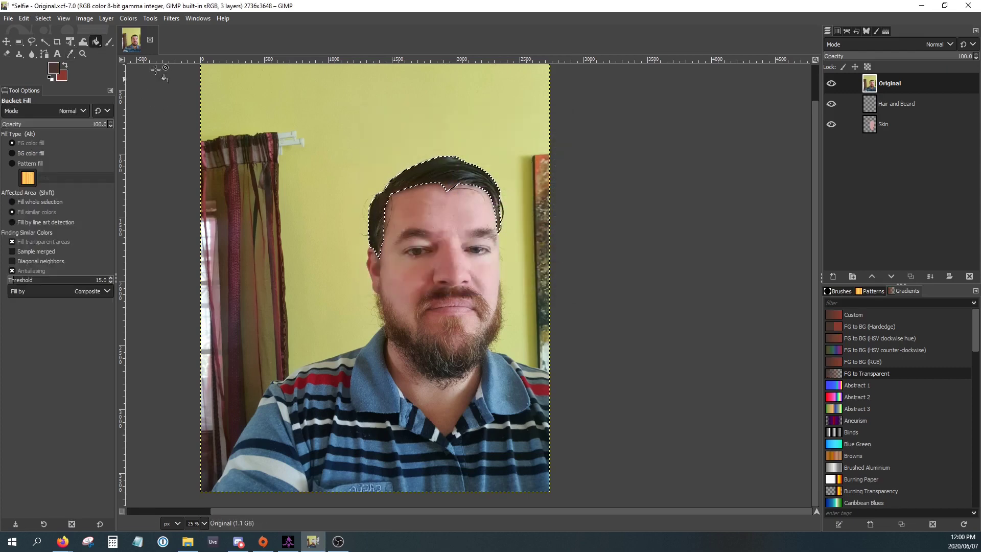
left_click(857, 103)
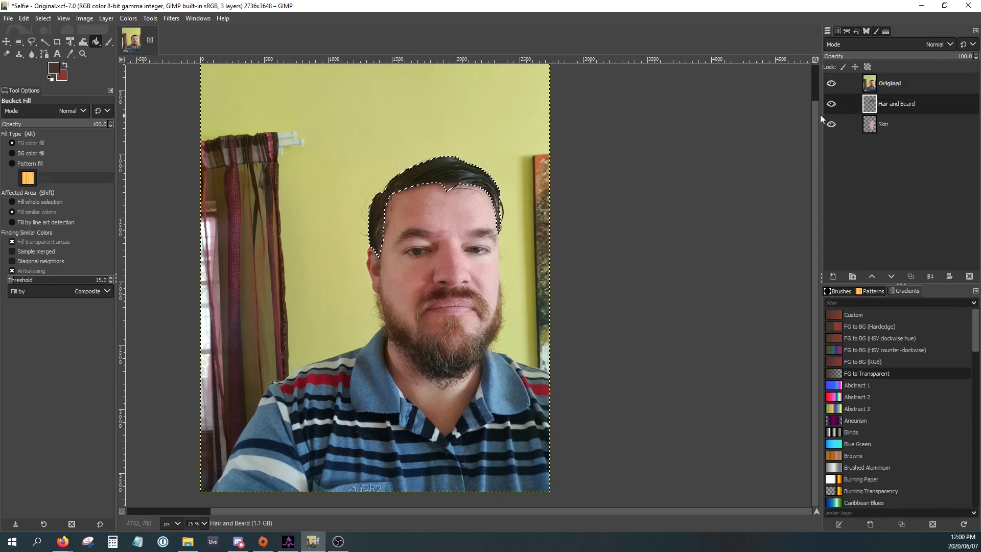
left_click(831, 84)
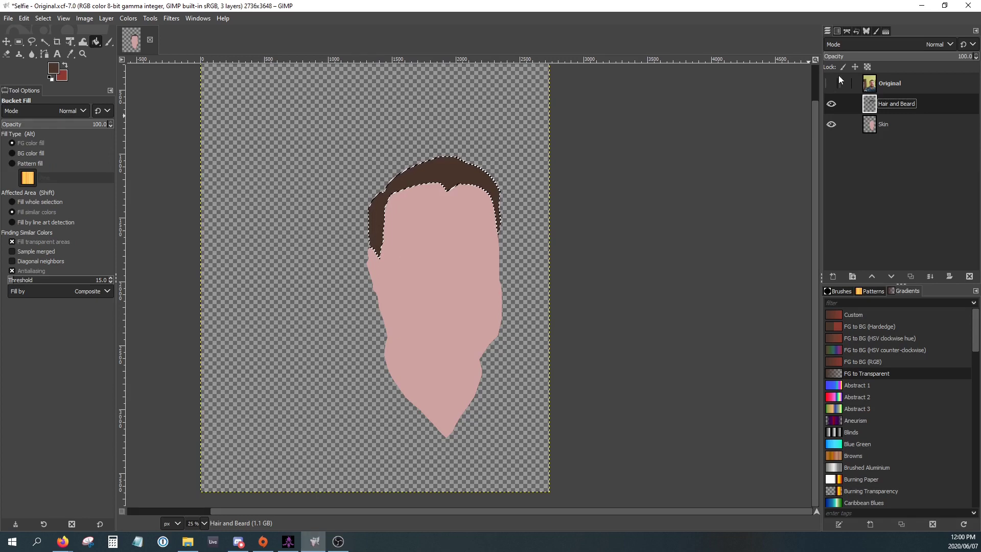
left_click(832, 85)
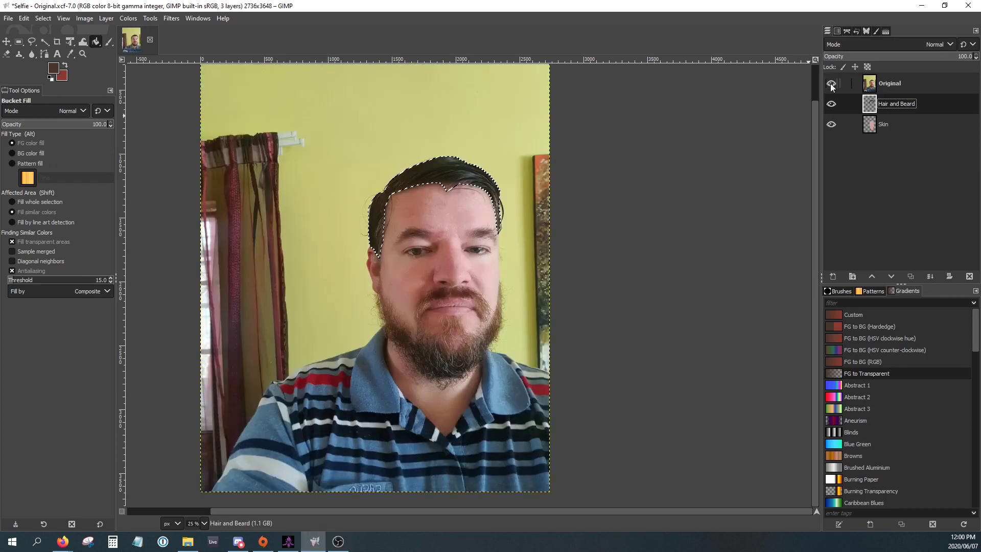
Make the Beard path the active path and return to the layer list.
left_click(837, 31)
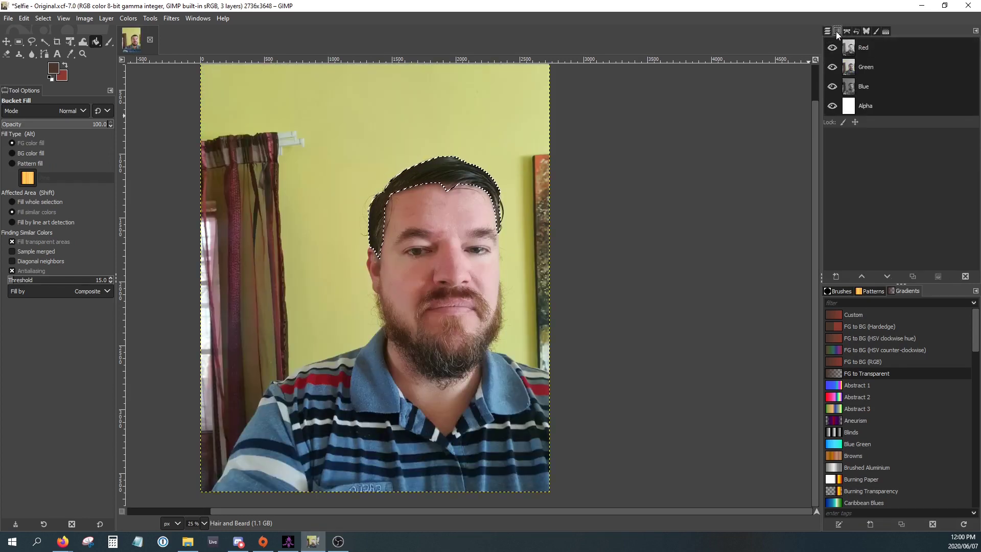
left_click(848, 31)
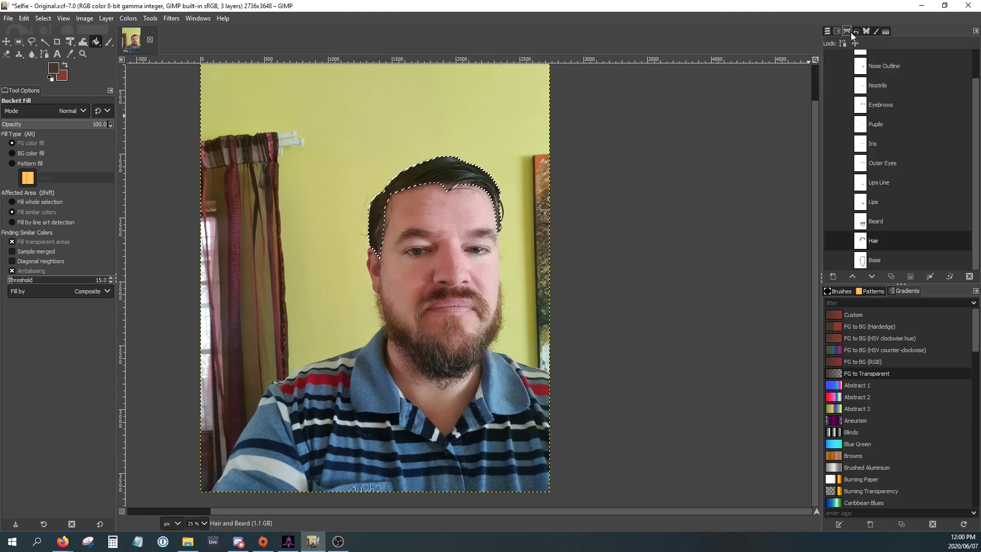
left_click(863, 224)
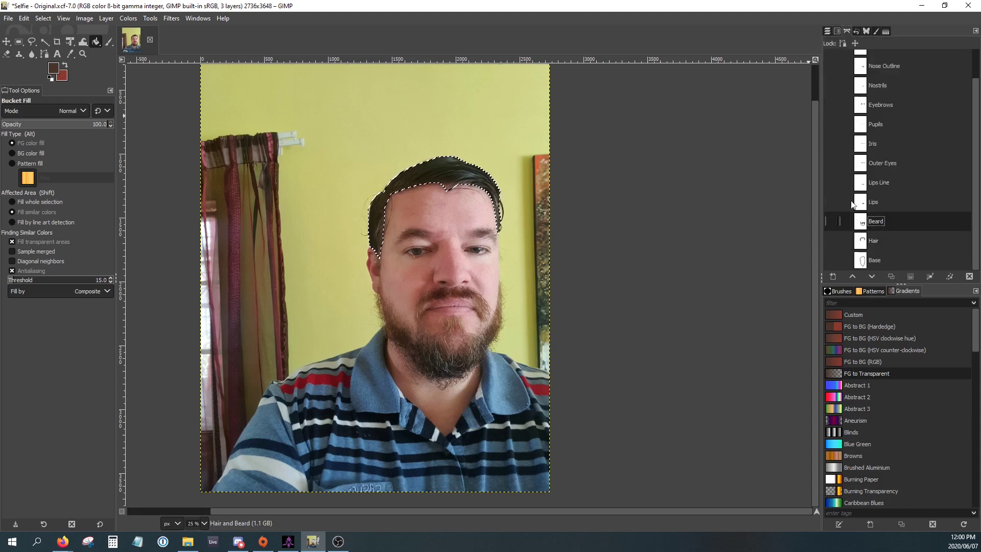
left_click(829, 32)
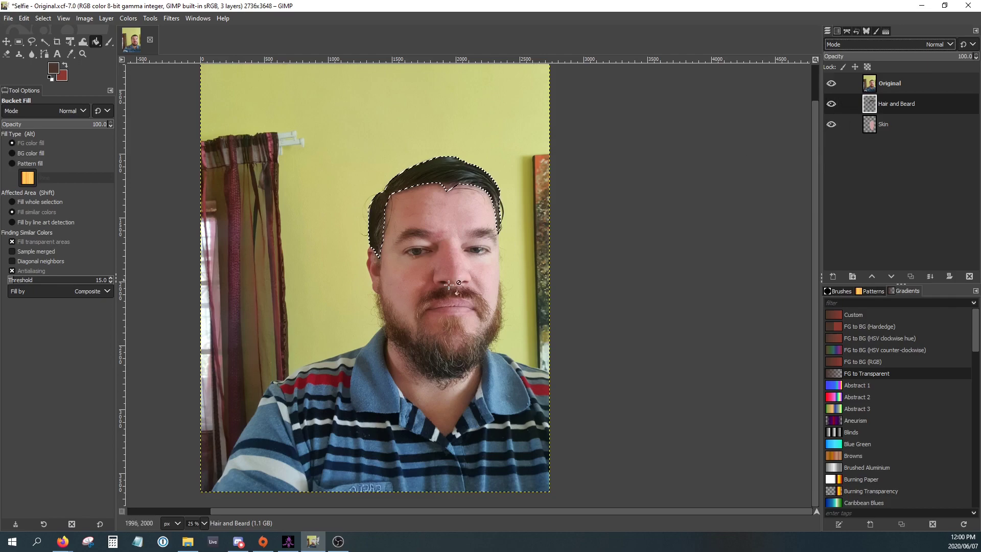
Clear the current hair selection.
scroll(448, 299, "up", 2, "ctrl")
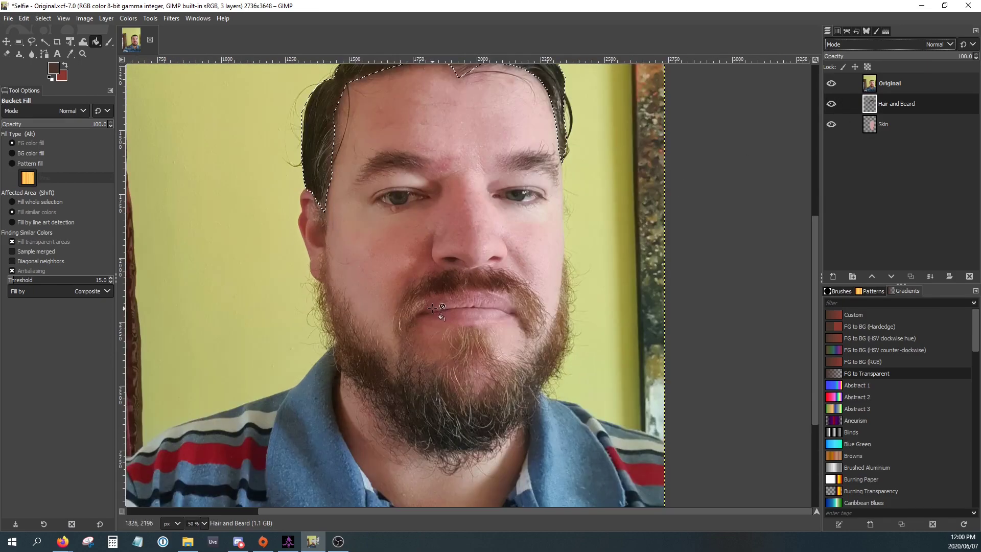
scroll(432, 308, "down", 3)
scroll(432, 308, "down", 2, "ctrl")
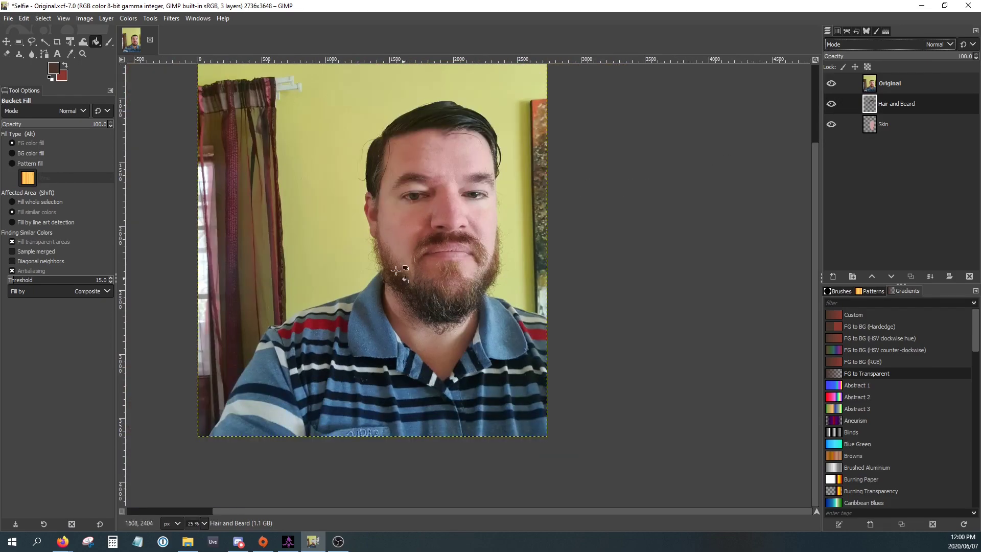
left_click(43, 18)
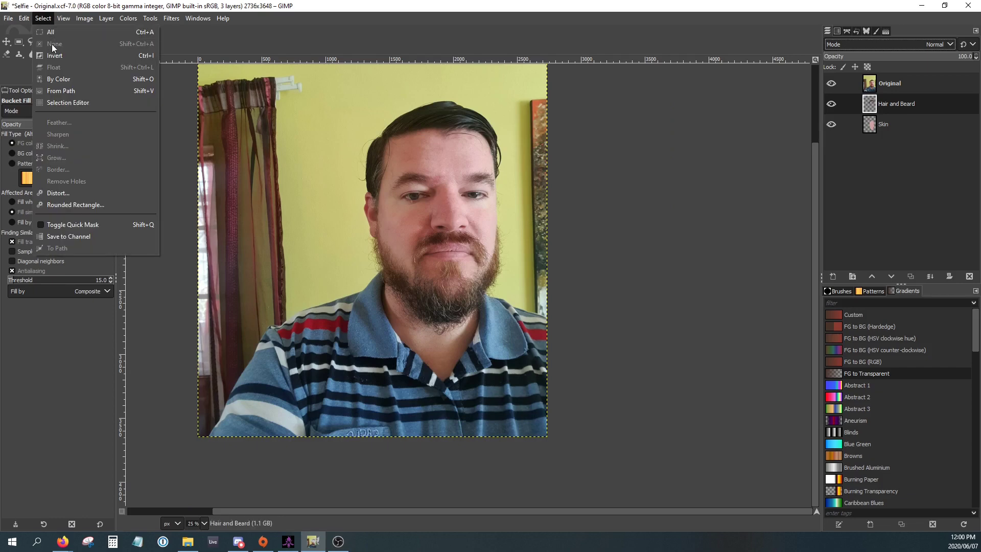
mouse_move(172, 18)
left_click(200, 4)
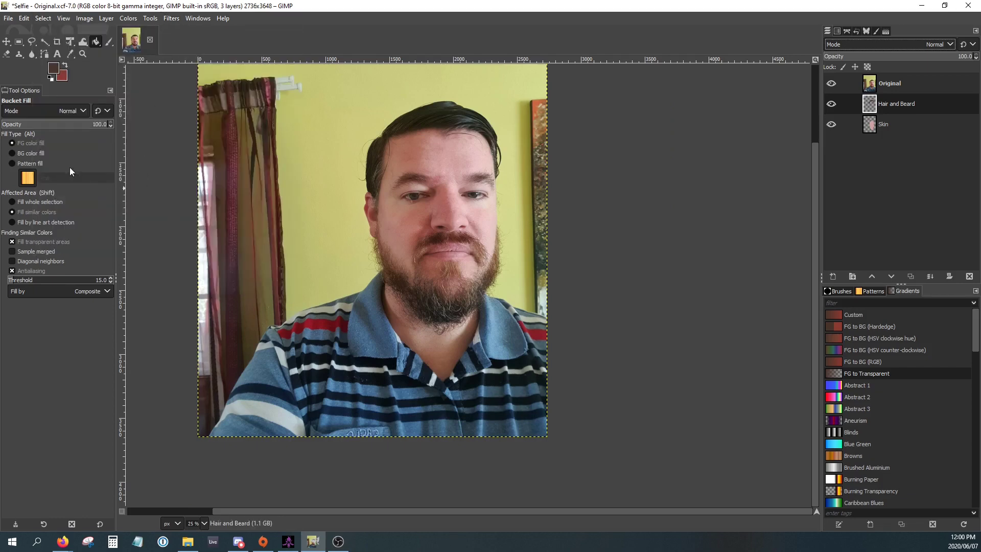
Trace the beard's upper edge with the Paths tool, from below the ear along the cheek and over the mustache to the opposite cheek.
left_click(45, 55)
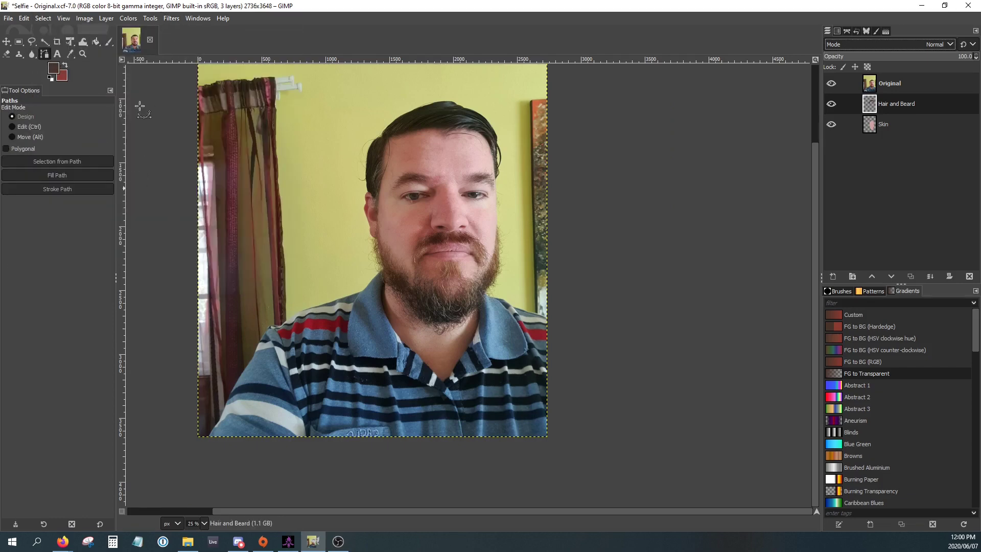
left_click(376, 219)
left_click(400, 266)
left_click(417, 283)
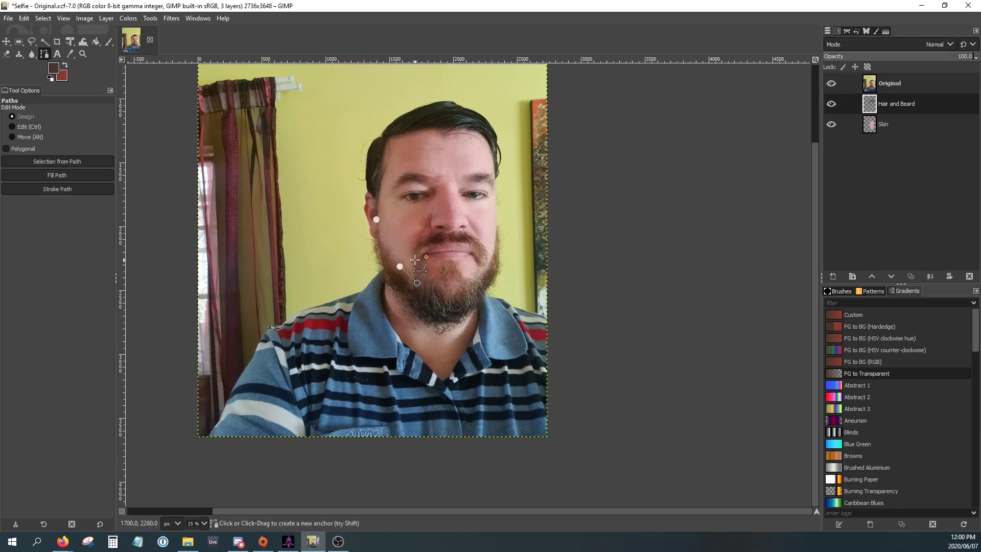
left_click(415, 260)
left_click(424, 239)
left_click(457, 234)
left_click(477, 233)
left_click(493, 253)
left_click(493, 259)
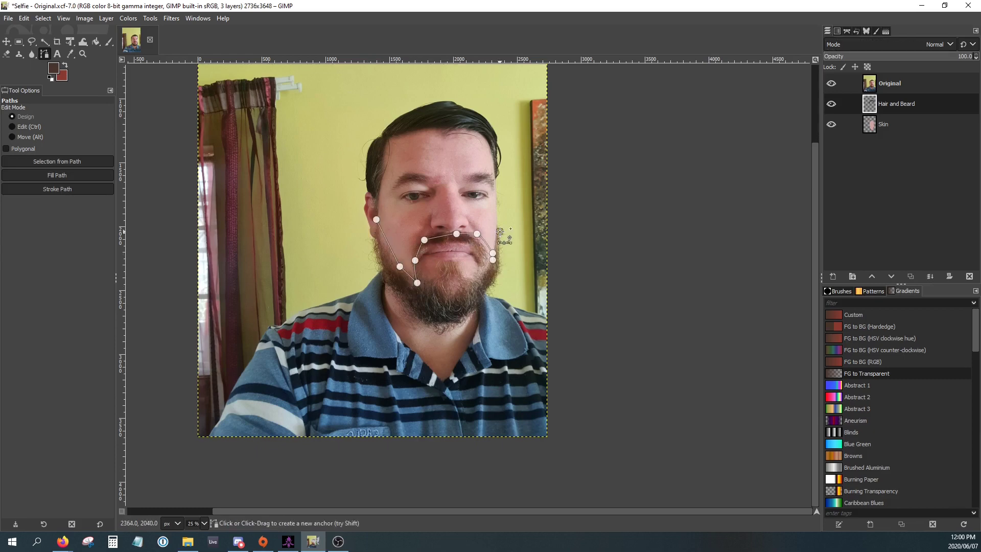
Continue the path from the far sideburn around the jaw and under the chin, closing it at the starting anchor.
left_click(500, 231)
left_click(500, 268)
left_click(484, 298)
left_click(466, 319)
left_click(434, 322)
left_click(401, 312)
left_click(386, 287)
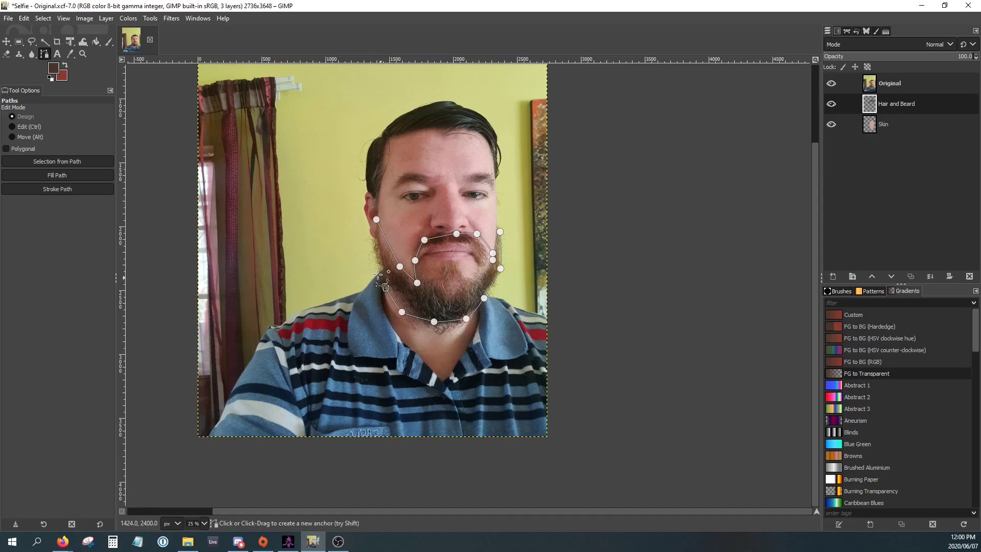
left_click(371, 234)
left_click(376, 219, "ctrl")
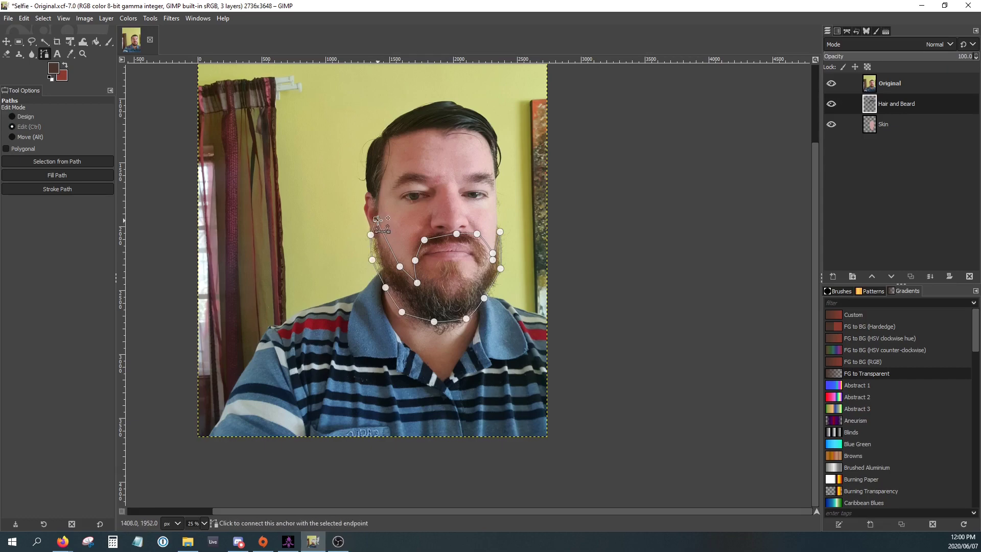
Add a second path component inside the beard outline, tracing under the mustache above the lips and down past the mouth corner.
key("1")
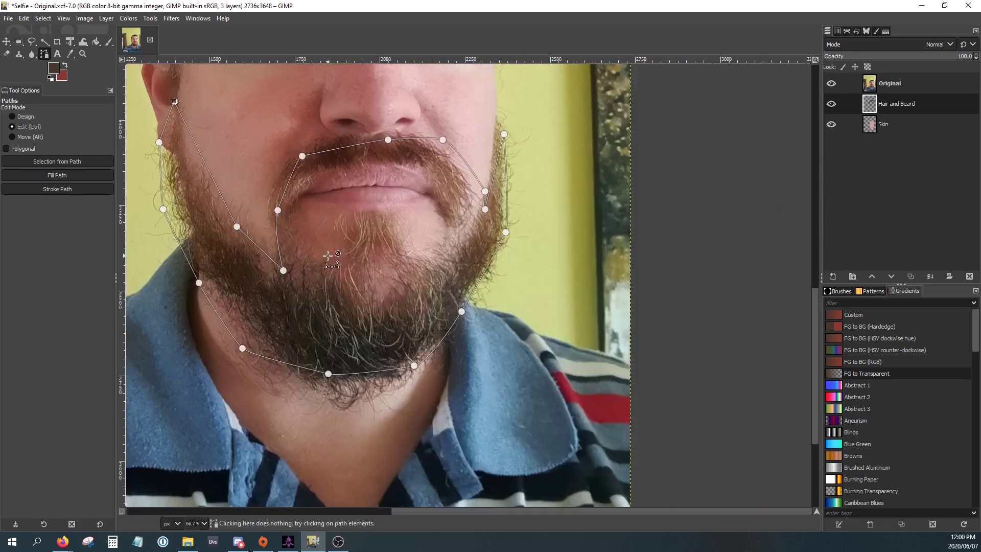
key("minus")
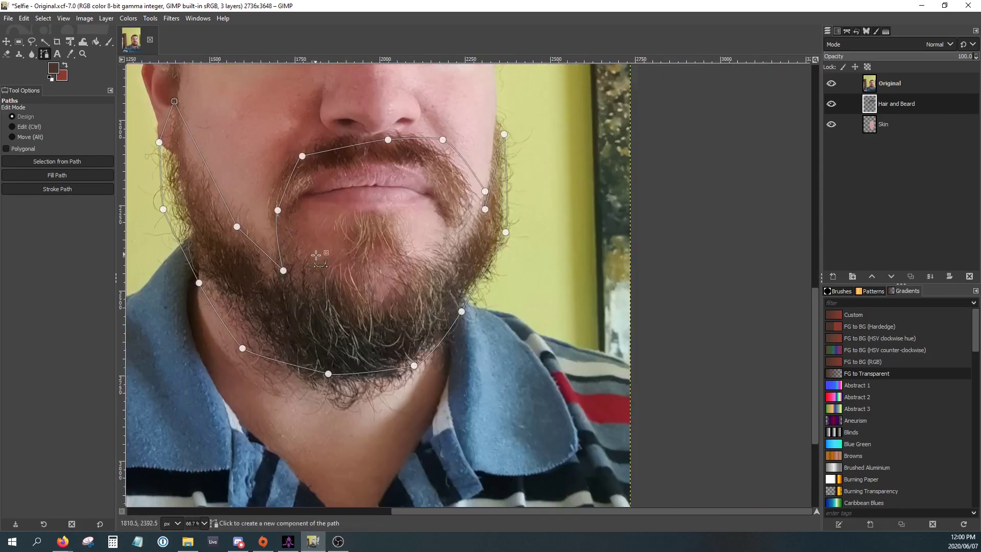
left_click(295, 202)
left_click(315, 181)
left_click(354, 168)
left_click(404, 168)
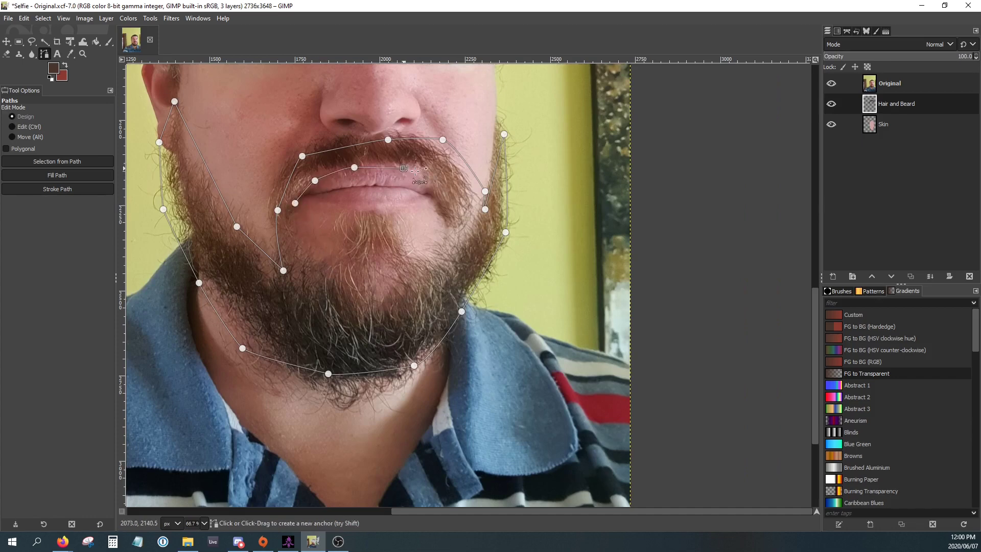
left_click(432, 183)
left_click(446, 210)
left_click(447, 240)
left_click(420, 259)
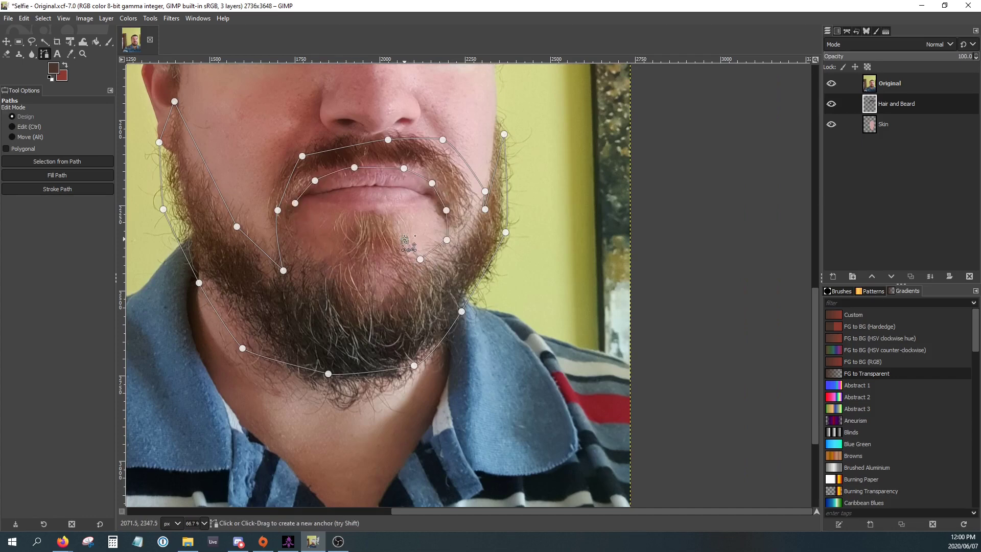
Trace the inner component around the tuft below the lower lip and close it at its first anchor beside the mouth.
left_click(405, 240)
left_click(387, 221)
left_click(360, 218)
left_click(346, 224)
left_click(344, 244)
left_click(335, 260)
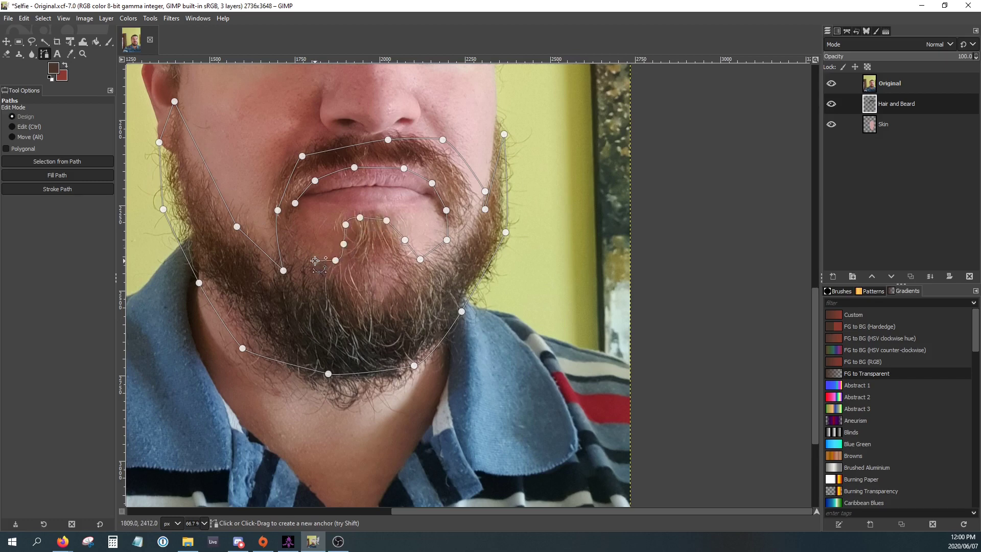
left_click(315, 261)
left_click(304, 236)
left_click(292, 218)
left_click(295, 203, "ctrl")
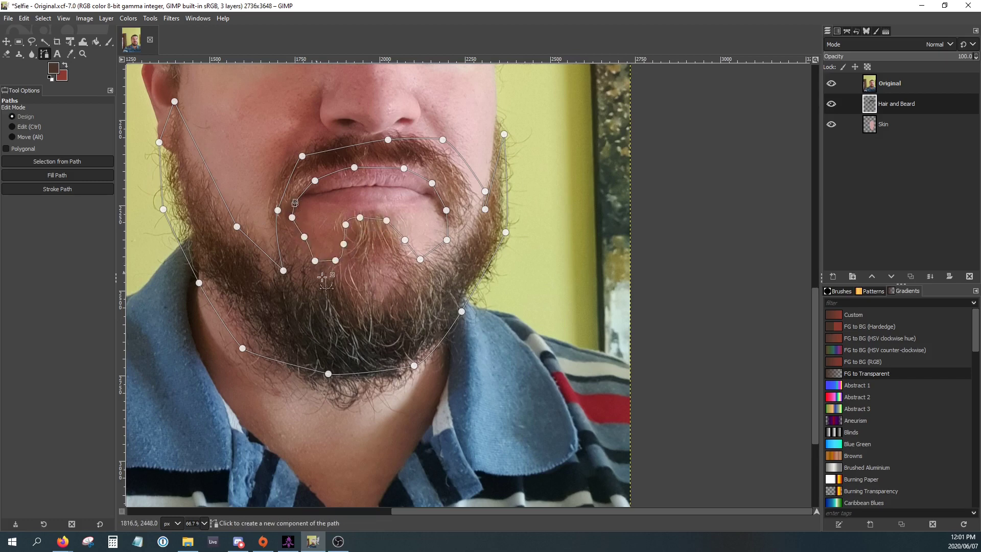
Create a selection from the drawn beard path.
right_click(365, 296)
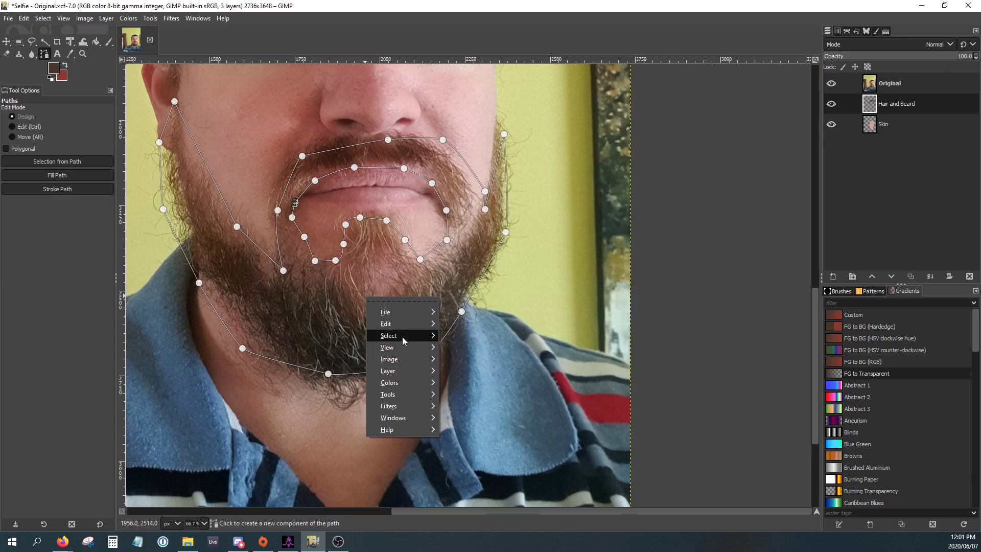
mouse_move(403, 341)
left_click(472, 391)
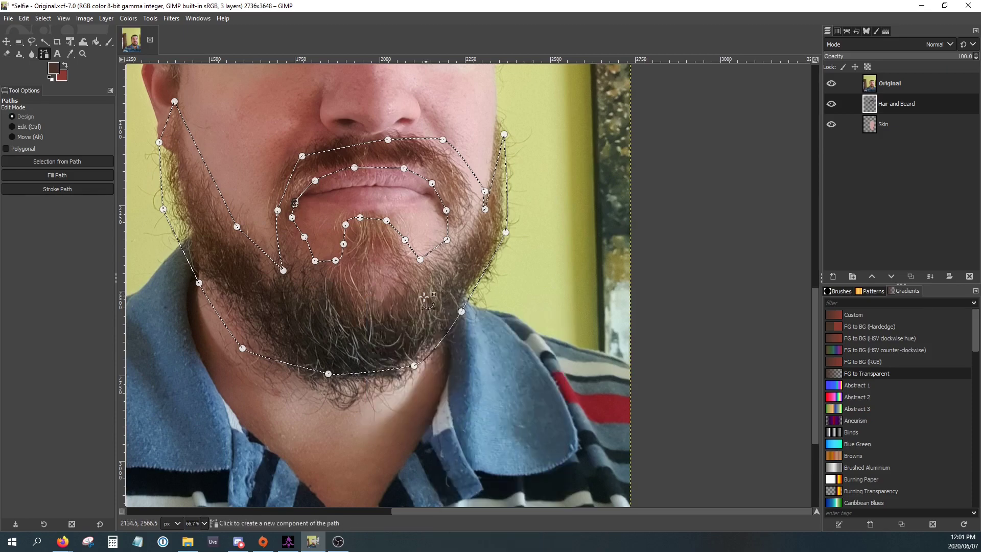
Delete the Unnamed path from the path list.
scroll(416, 276, "down", 4)
scroll(416, 248, "up", 5)
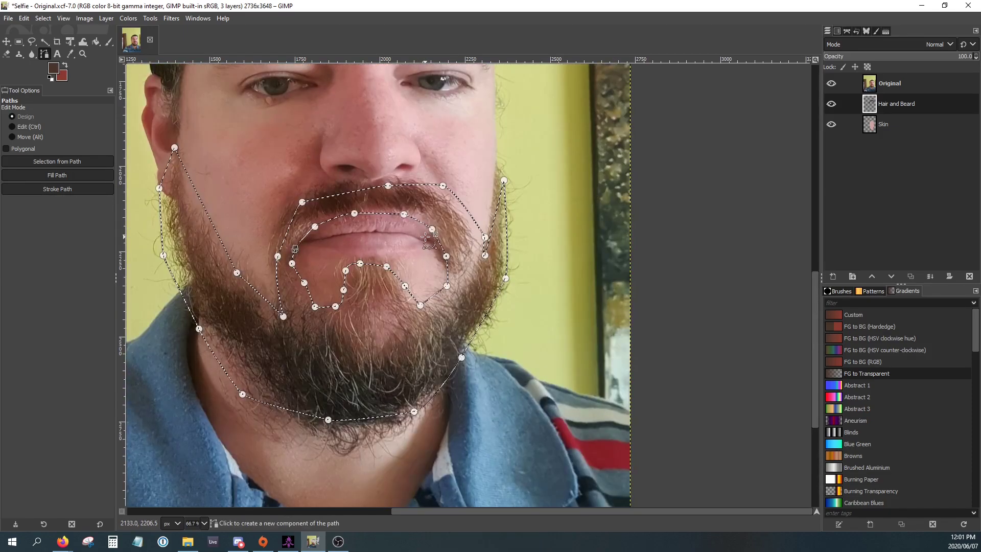
left_click(848, 33)
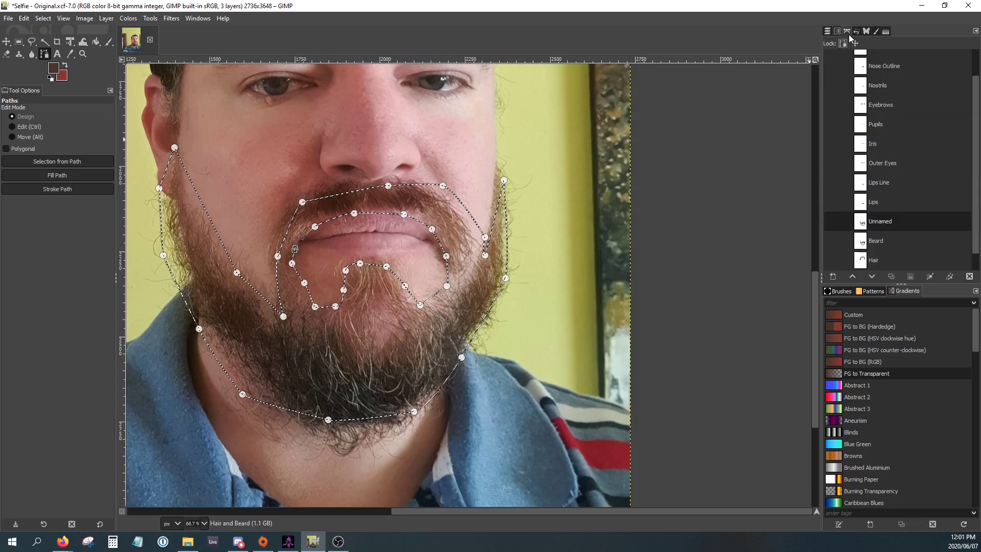
right_click(871, 222)
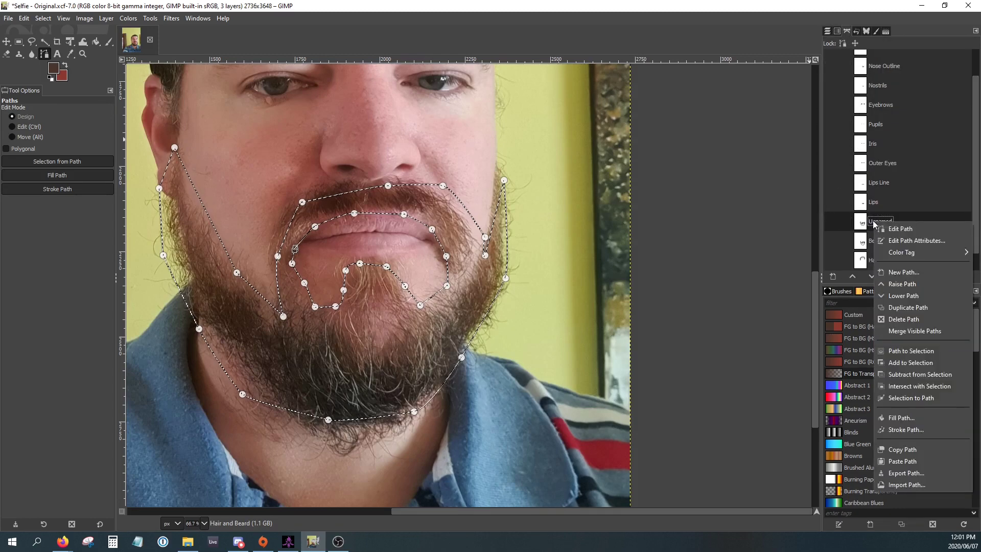
left_click(904, 319)
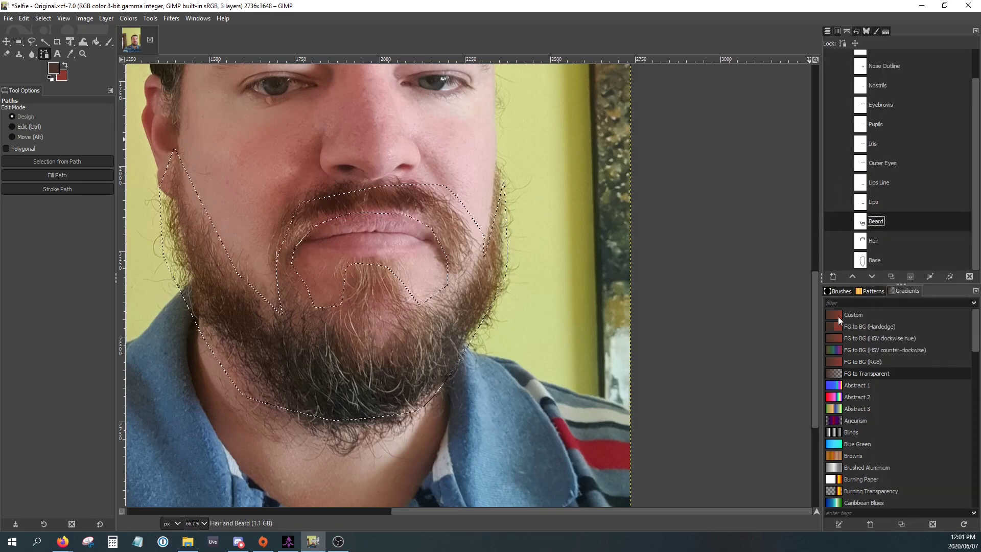
Try converting the beard selection into a path, and delete the resulting path.
right_click(872, 225)
left_click(902, 399)
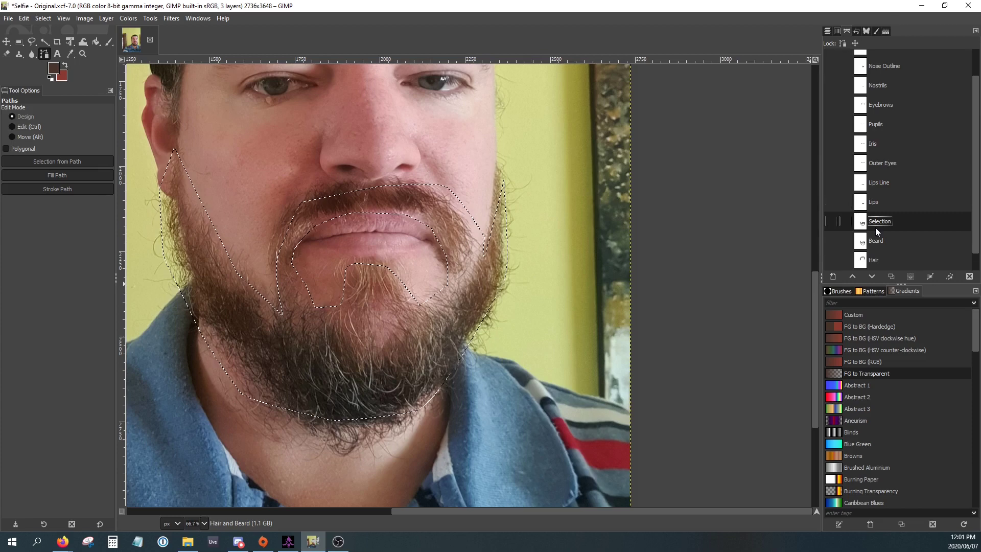
right_click(876, 228)
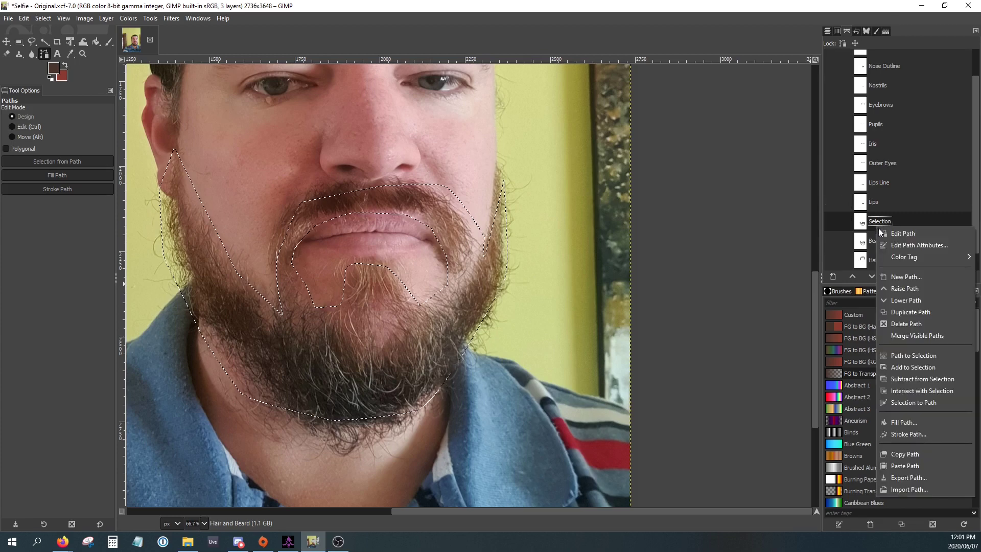
left_click(908, 324)
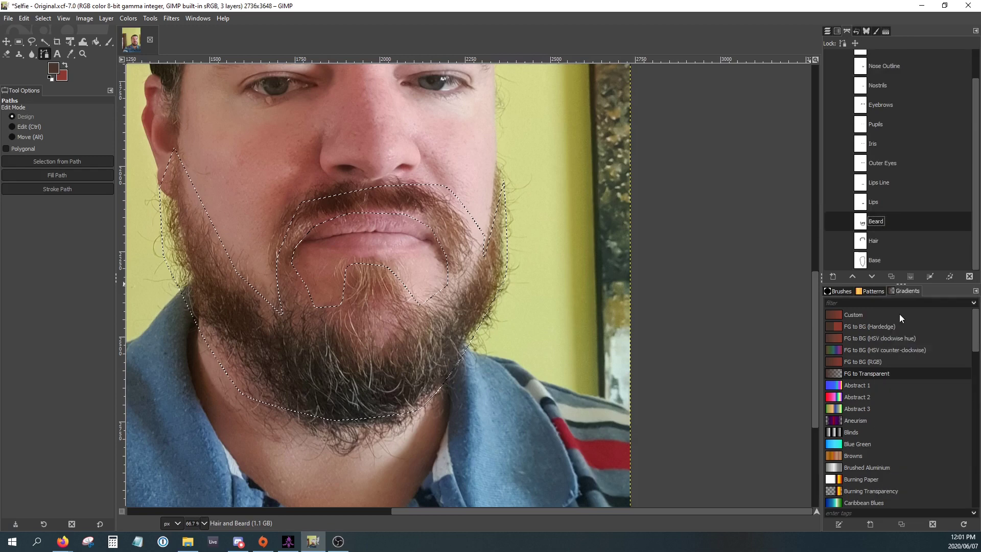
Replace the current selection with one made from the Beard path.
right_click(873, 223)
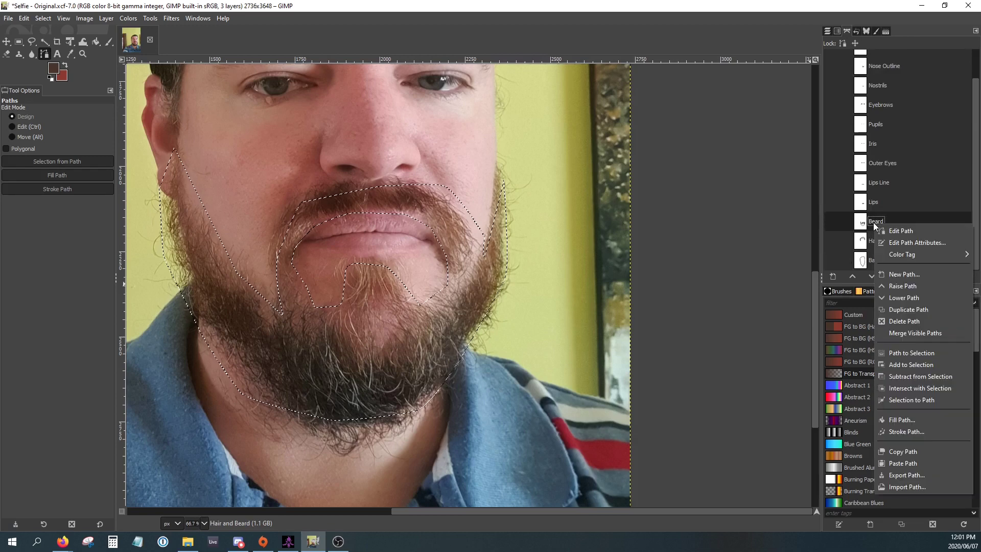
left_click(904, 348)
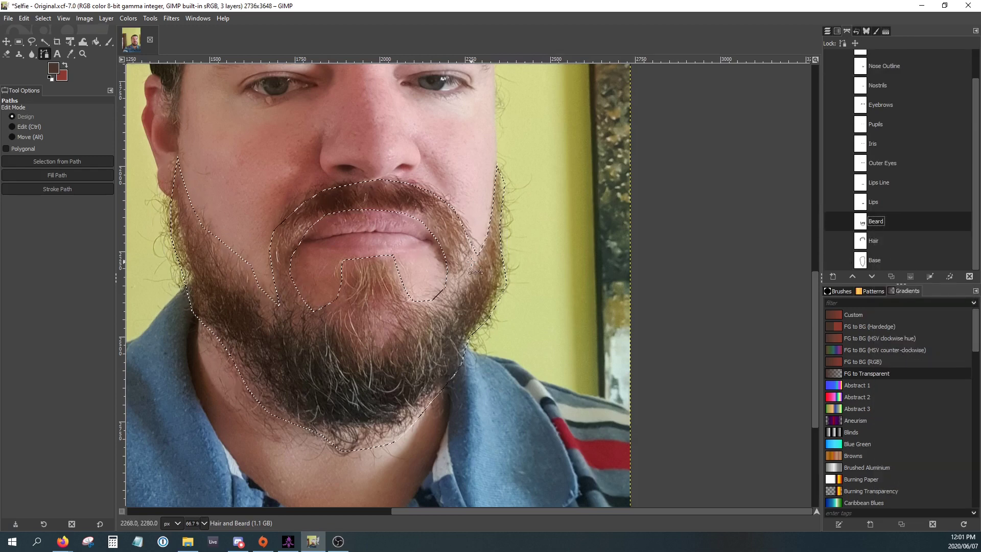
scroll(471, 262, "down", 2)
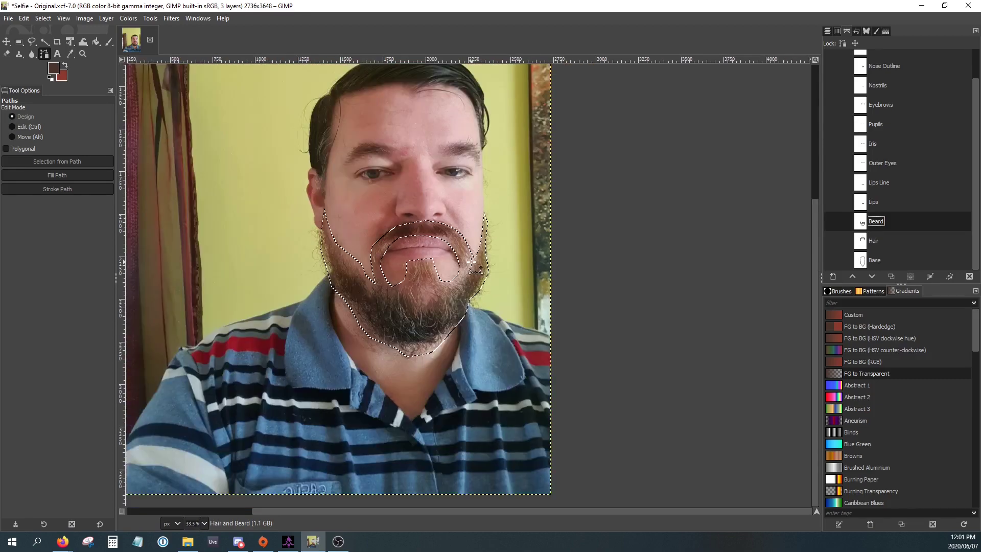
Bucket-fill the beard selection with the dark brown foreground color on the Hair and Beard layer, and check it with the Original layer briefly hidden.
left_click(828, 32)
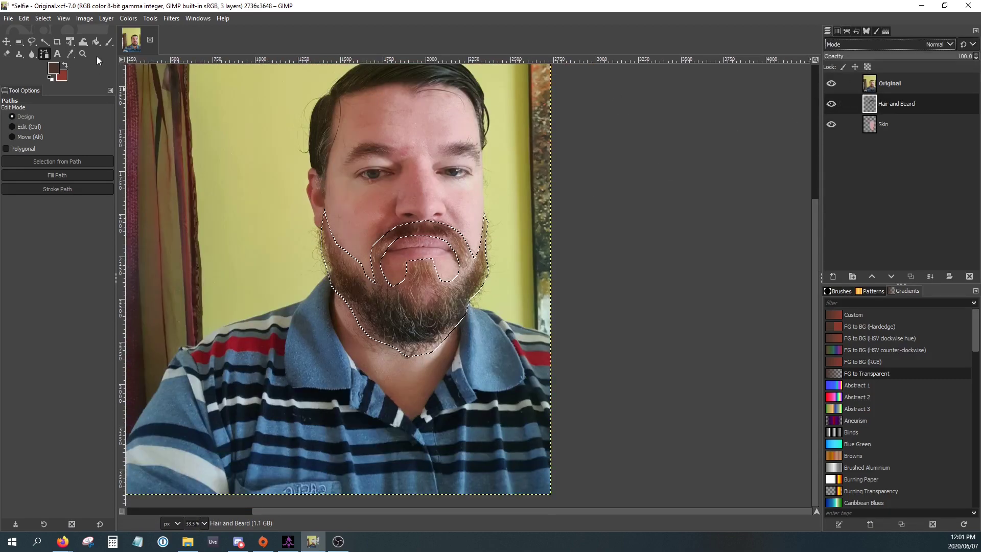
left_click(94, 41)
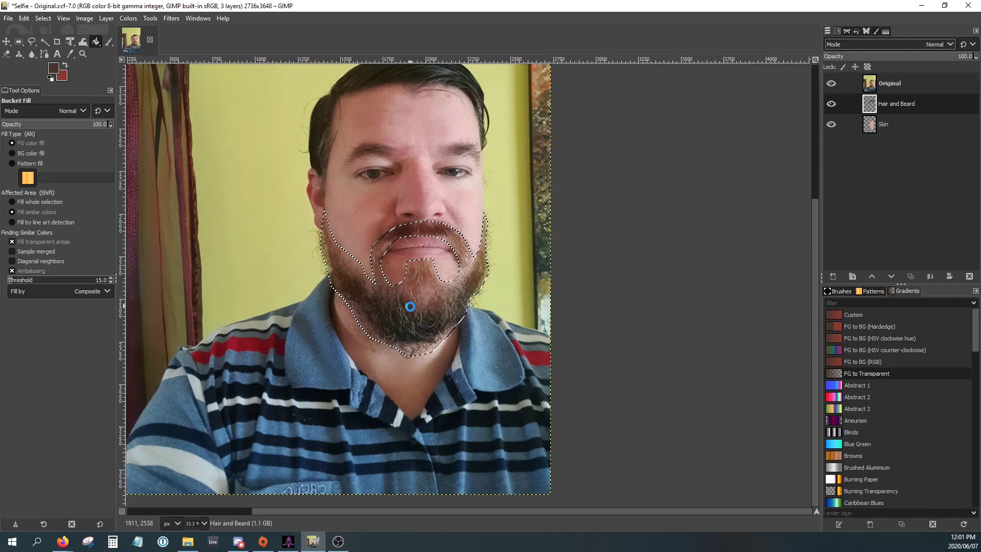
left_click(832, 80)
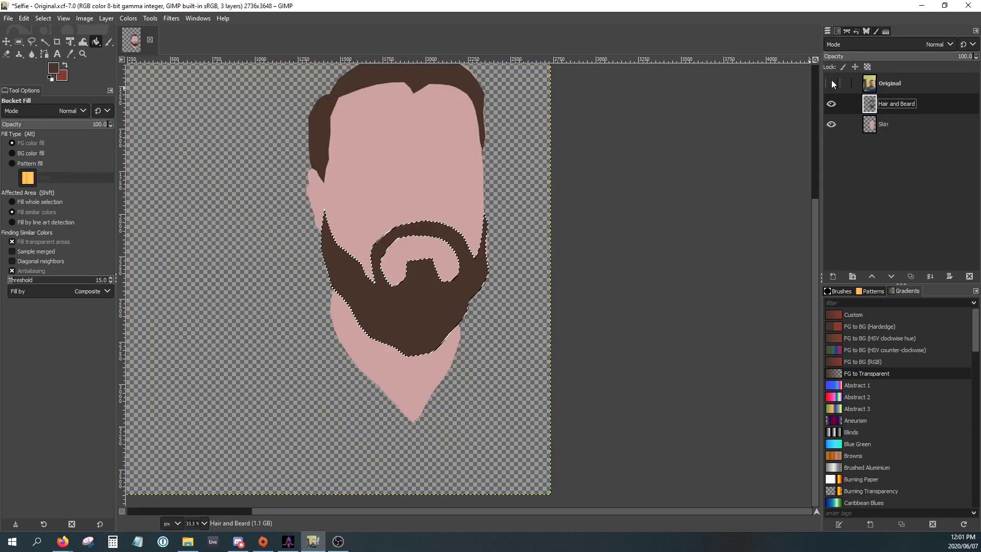
left_click(832, 81)
left_click(847, 31)
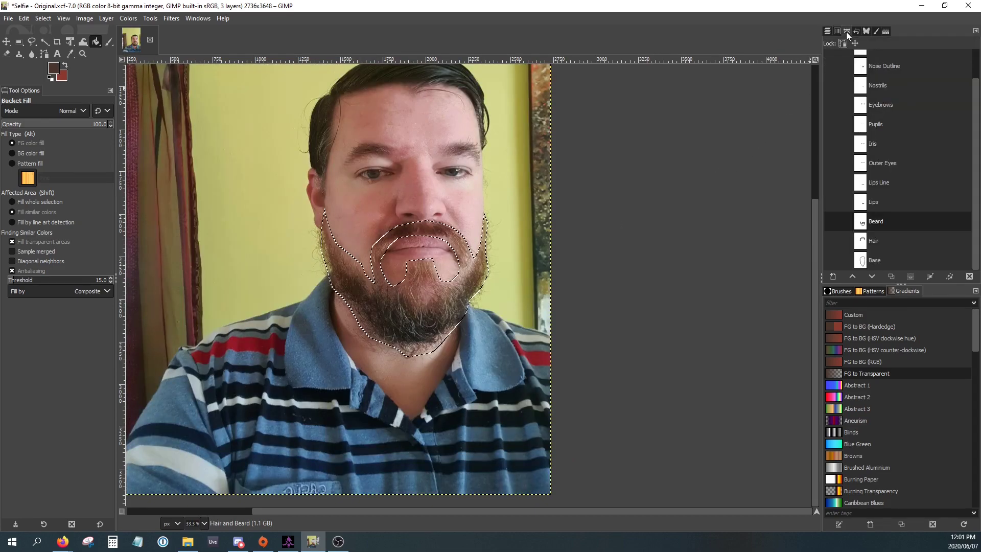
left_click(867, 204)
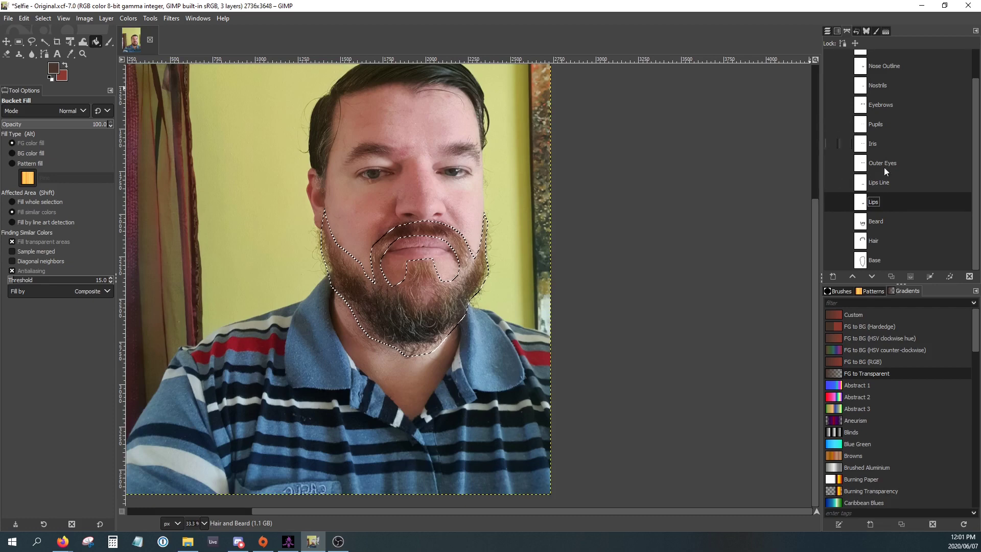
right_click(871, 200)
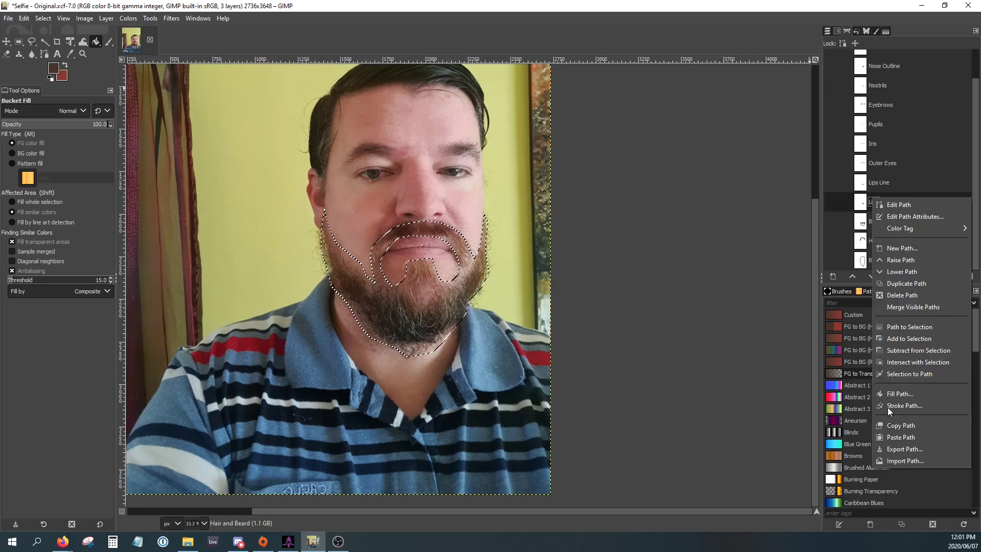
left_click(894, 373)
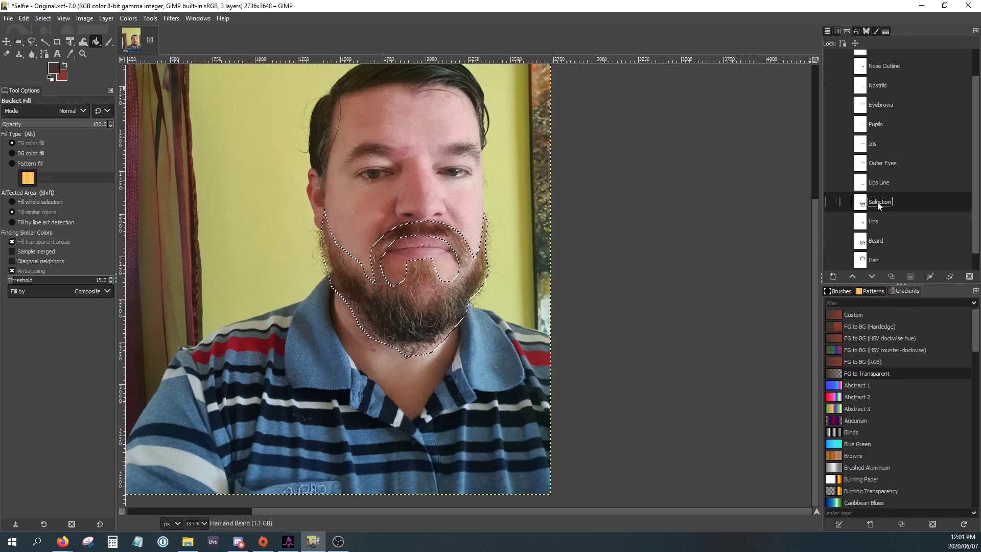
right_click(878, 202)
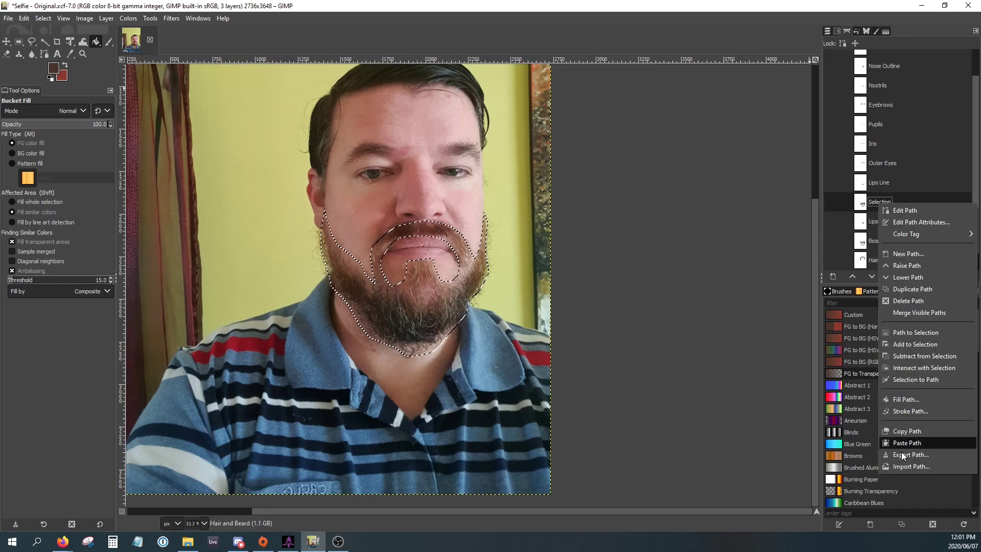
left_click(894, 303)
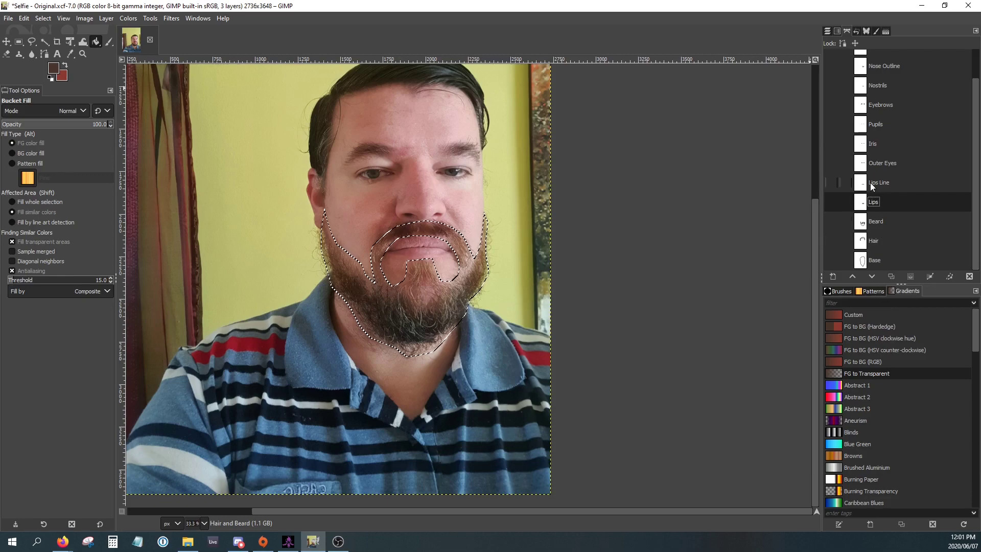
Replace the current selection with one made from the Lips path.
right_click(872, 202)
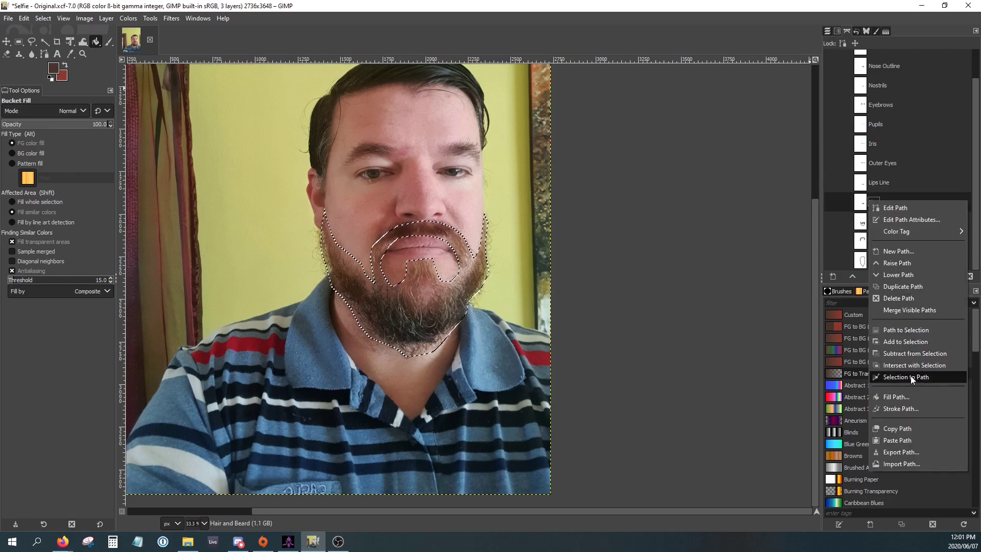
left_click(895, 330)
scroll(428, 258, "up", 1)
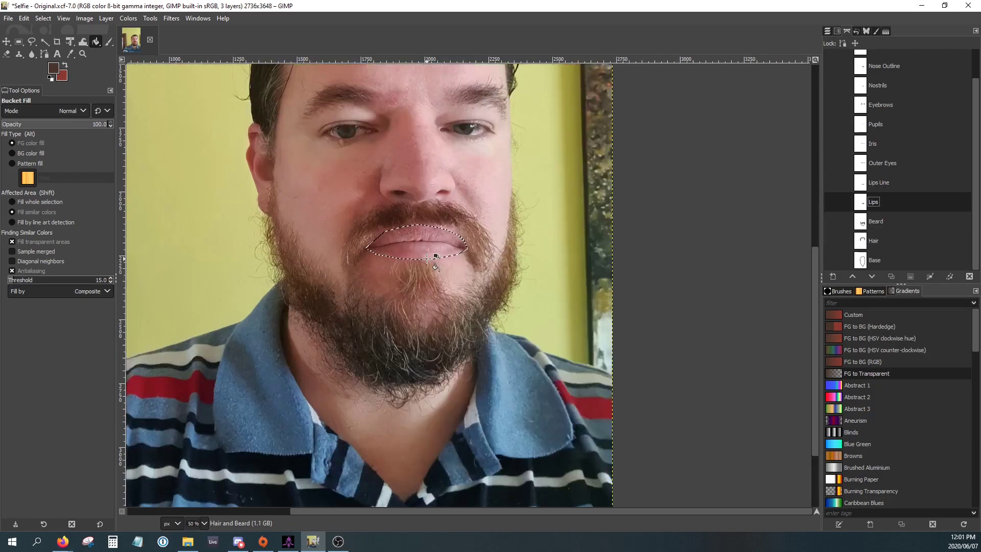
scroll(427, 258, "up", 1)
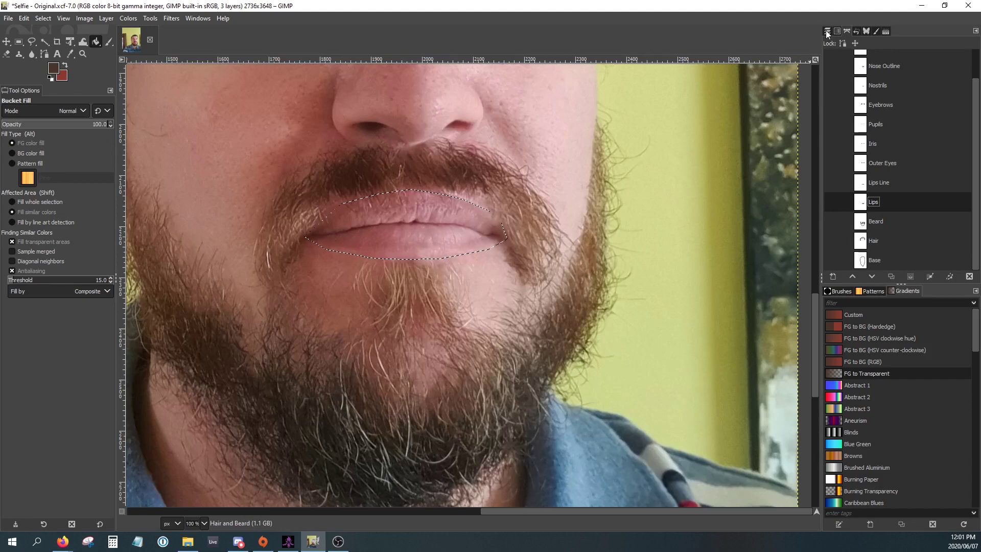
Create a new transparent layer named Lips and place it directly below the Original layer.
key("ctrl+l")
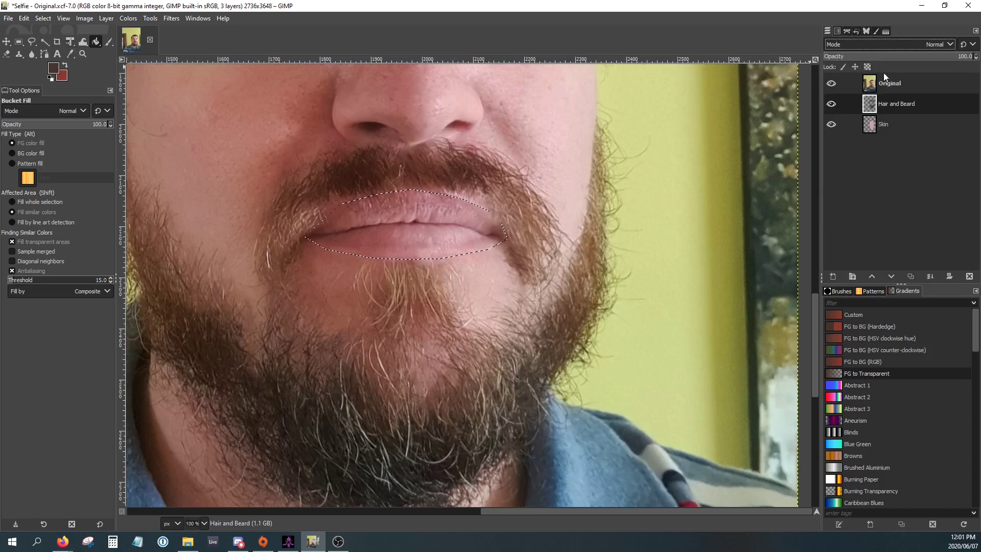
left_click(867, 88)
left_click(833, 277)
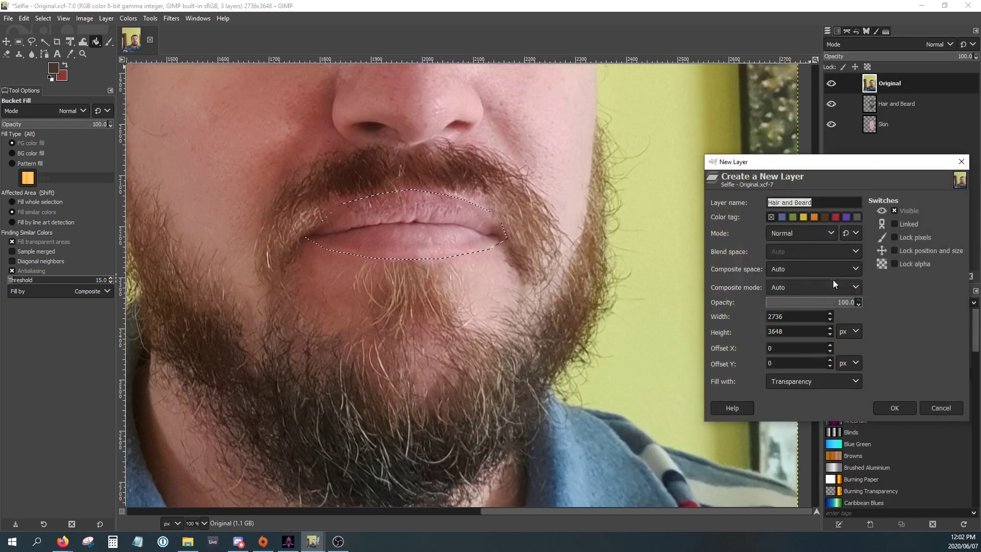
type("Lips")
left_click(893, 409)
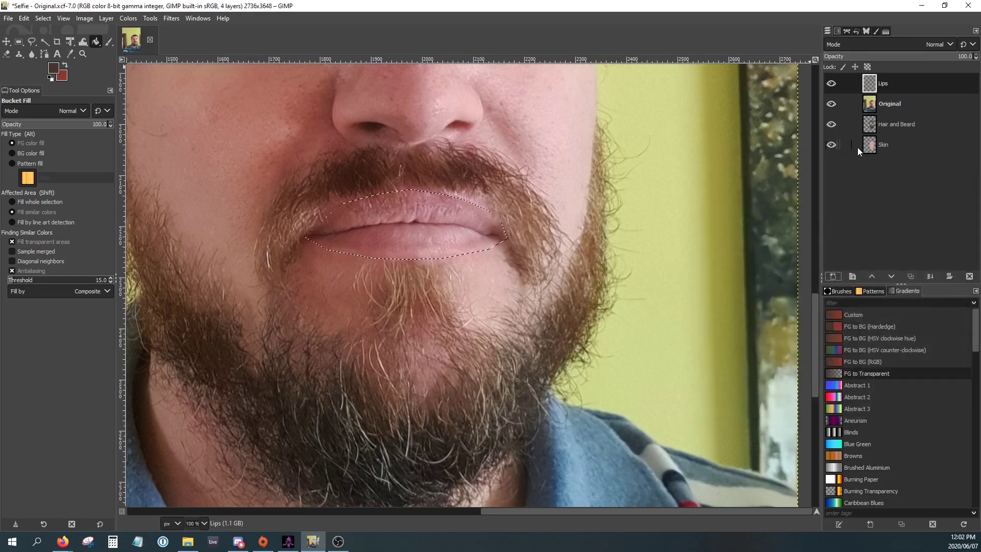
left_click_drag(875, 83, 876, 115)
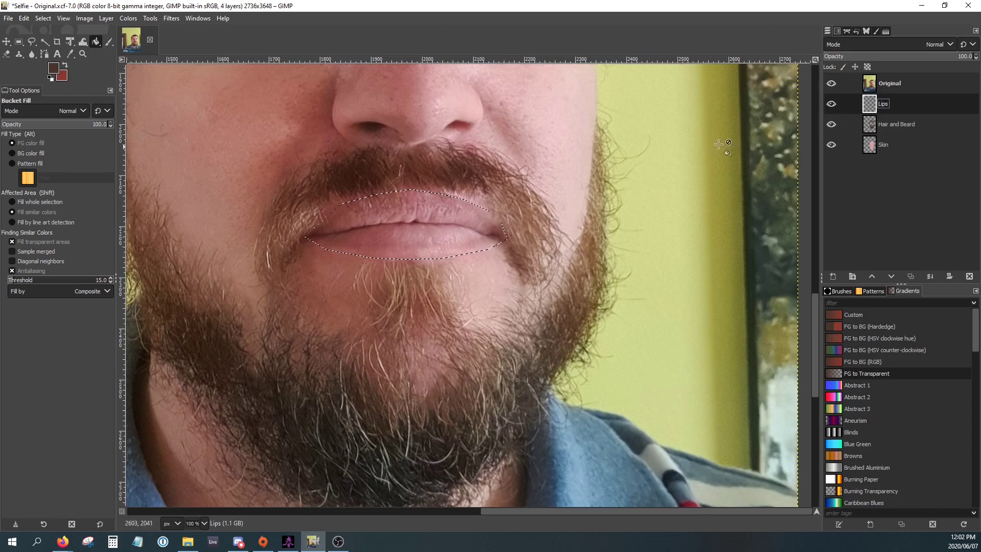
Sample a pink tone from the lips on the Original layer as the foreground color.
left_click(73, 53)
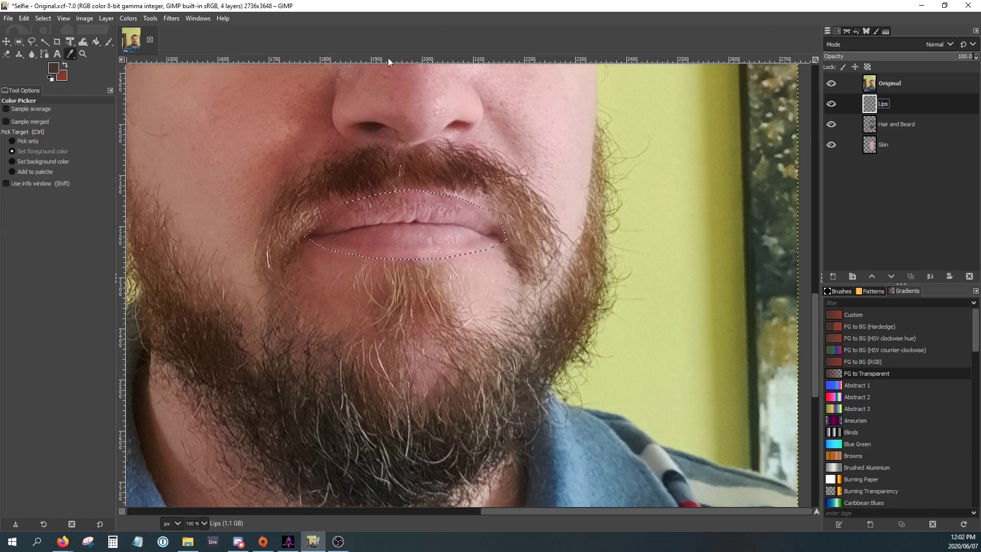
left_click(877, 79)
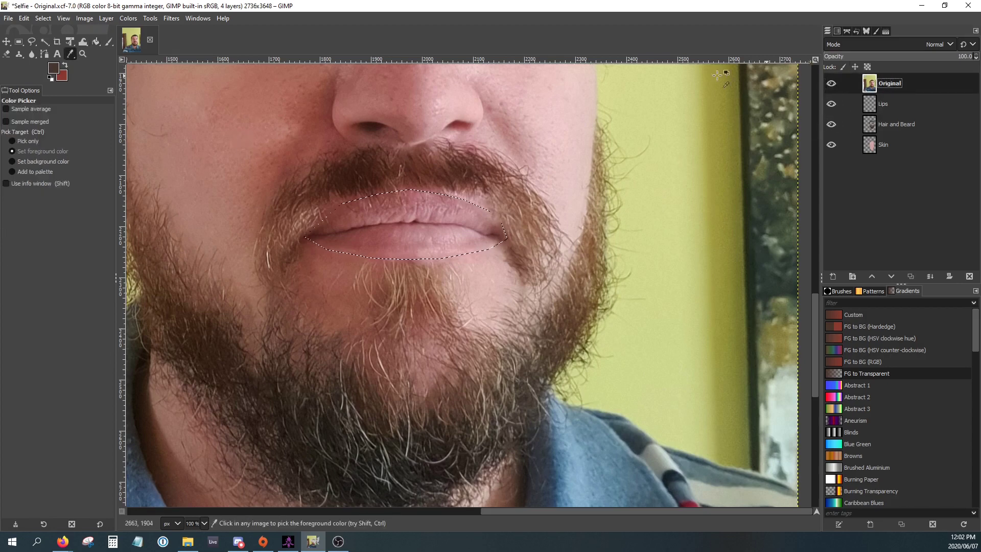
left_click(426, 235)
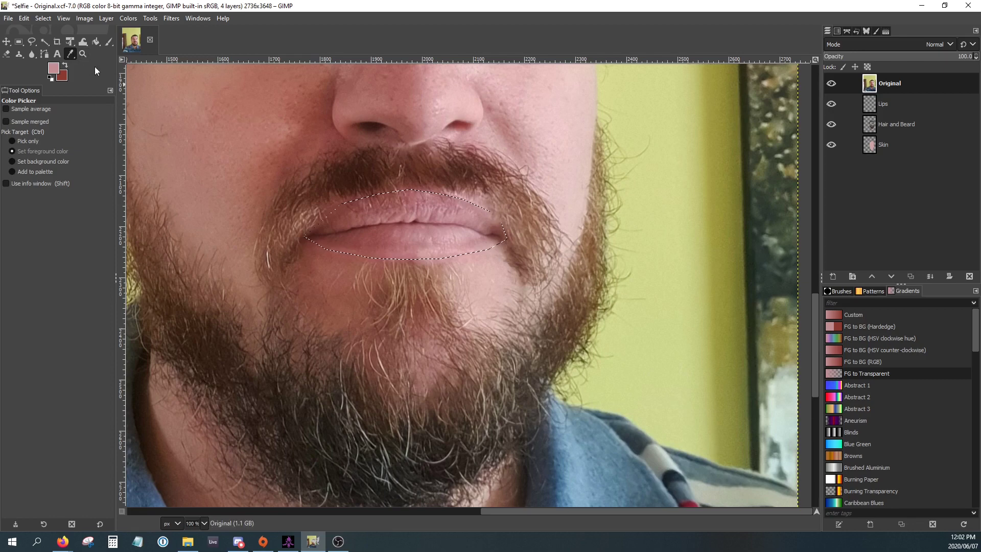
Bucket-fill the lips selection with the sampled pink on the Lips layer, and check it with the Original layer briefly hidden.
left_click(95, 42)
left_click(883, 104)
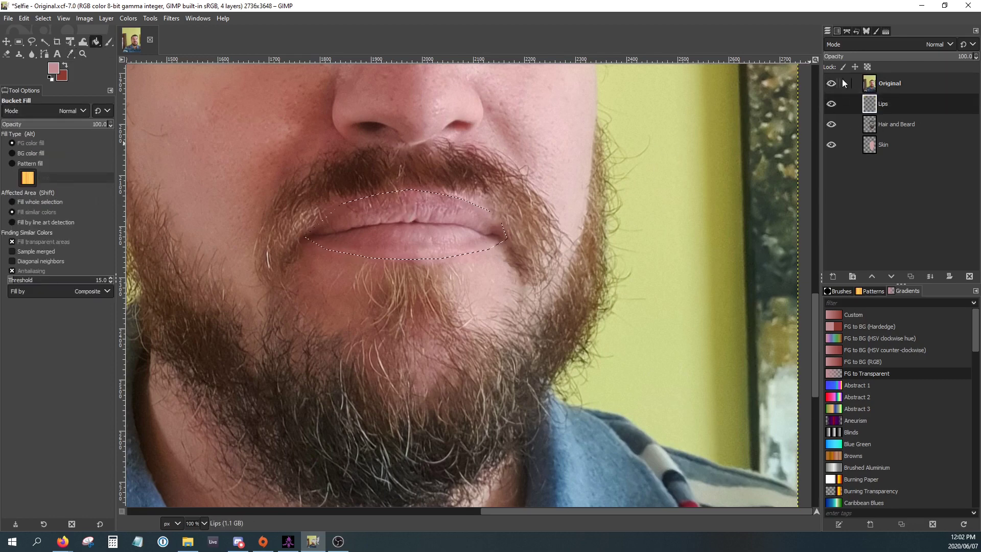
left_click(830, 85)
left_click(830, 85)
left_click(832, 84)
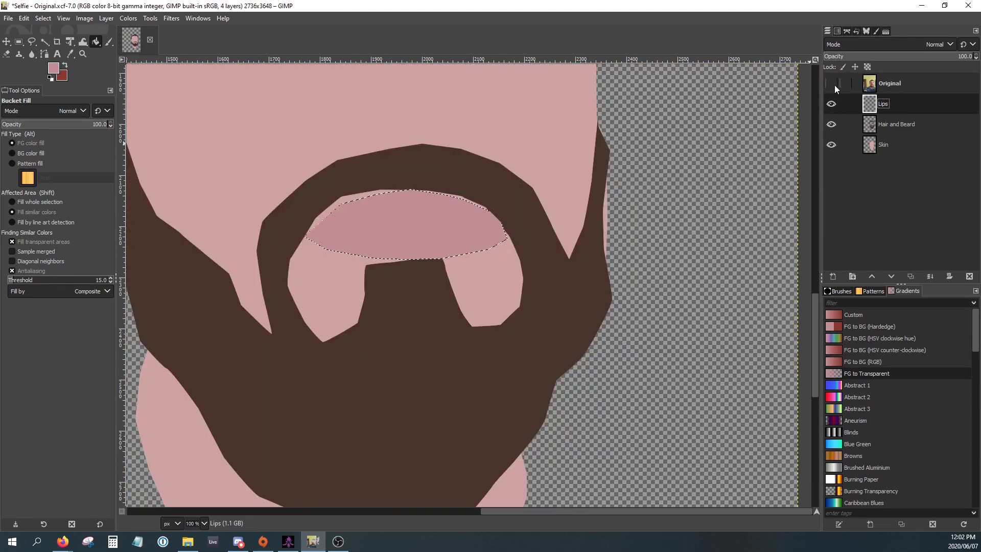
left_click(836, 84)
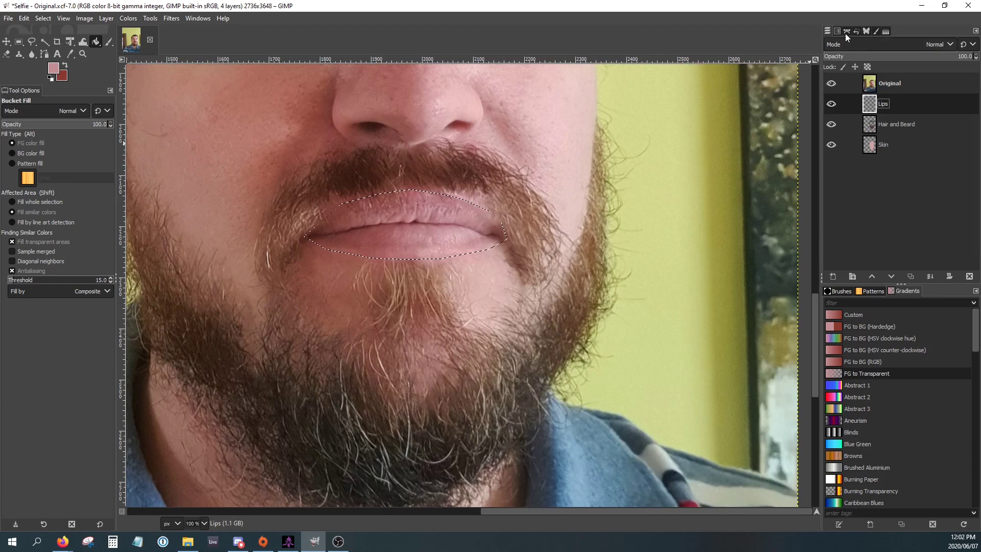
Replace the current selection with one made from the Lips Line path.
left_click(846, 32)
left_click(875, 182)
right_click(874, 183)
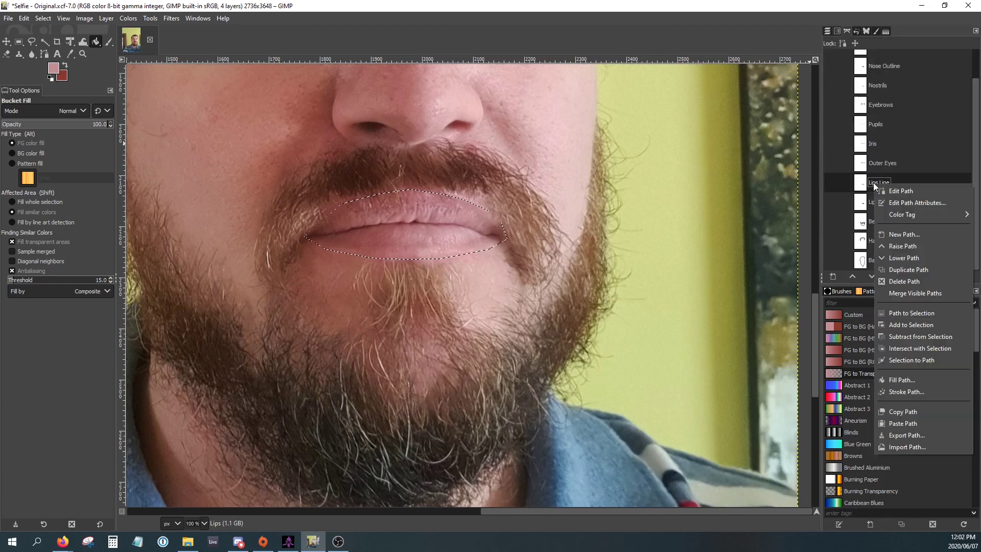
left_click(902, 315)
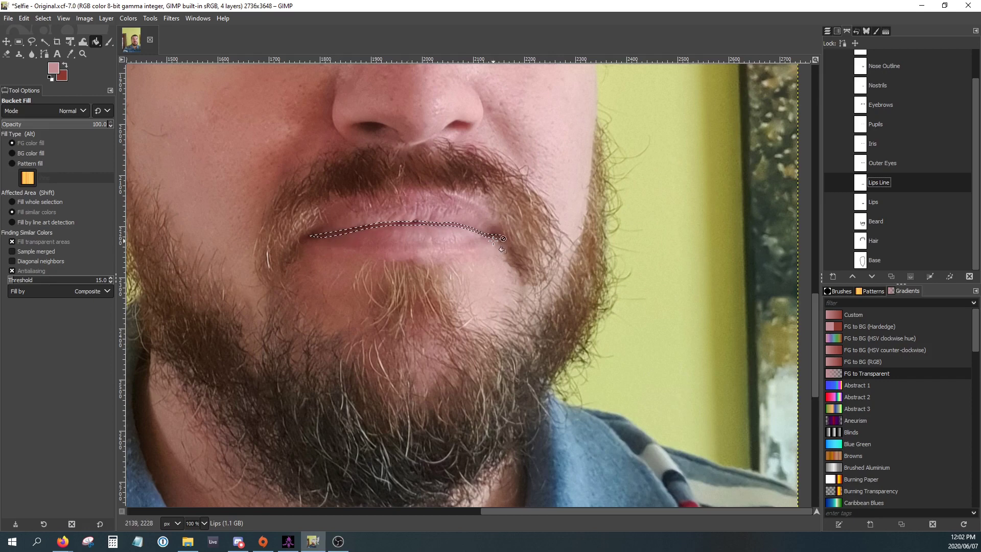
Sample the dark red between the lips on the Original layer as the foreground color.
left_click(828, 33)
left_click(890, 84)
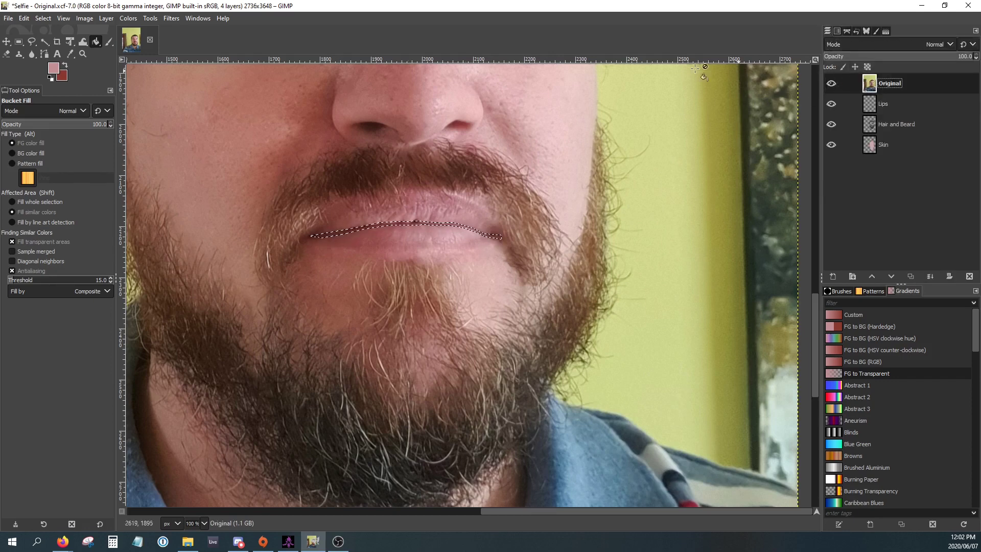
left_click(70, 53)
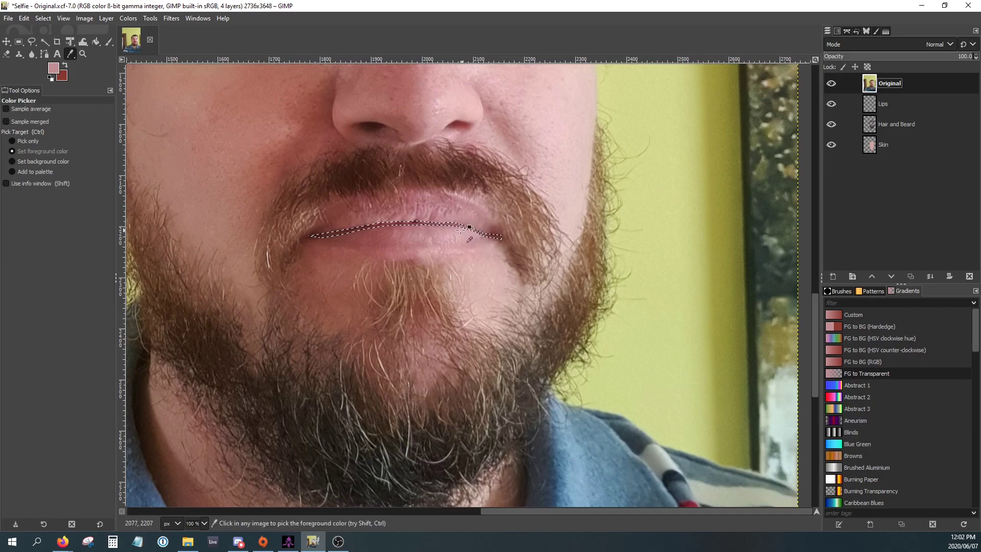
scroll(414, 248, "up", 3)
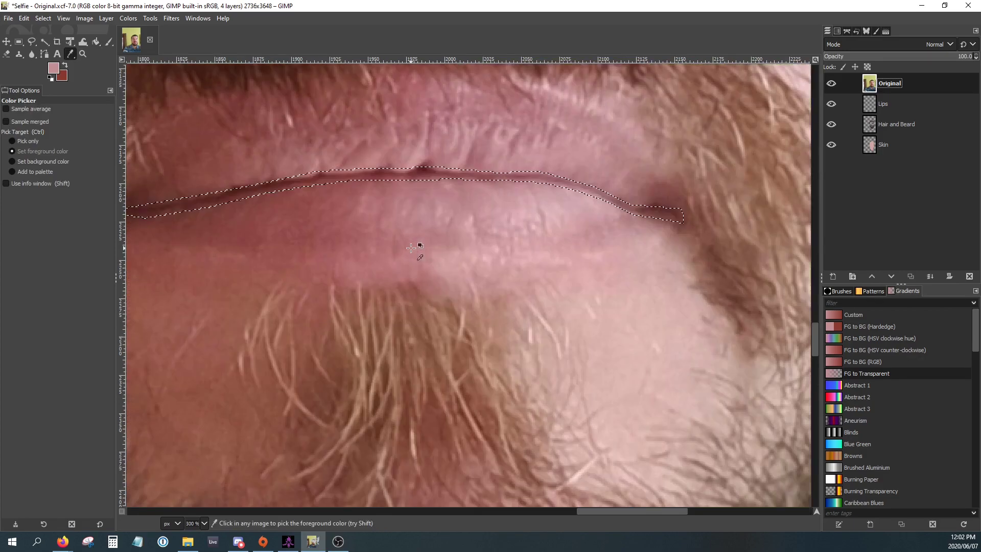
left_click(427, 174)
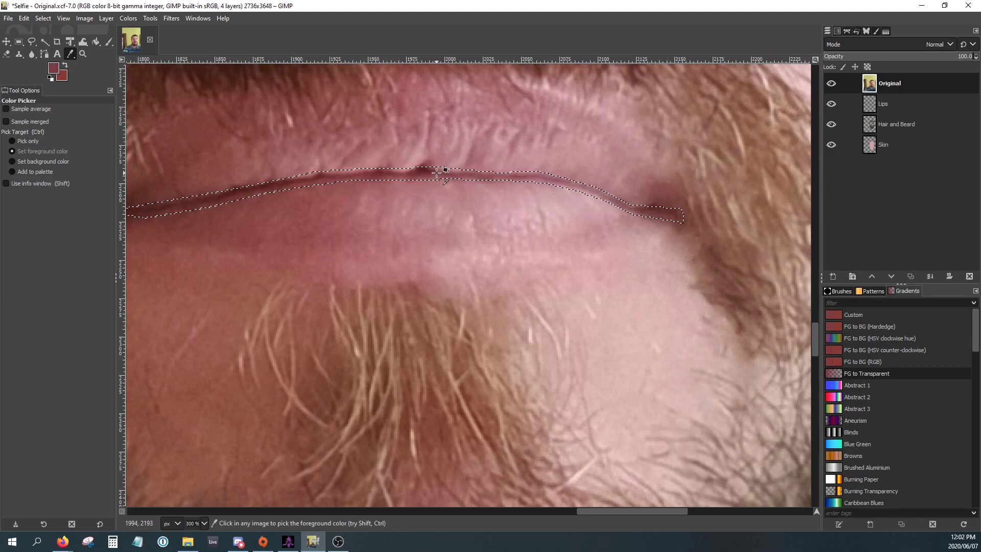
scroll(437, 173, "down", 3)
Bucket-fill the Lips Line selection with the sampled dark red on the Lips layer.
left_click(842, 104)
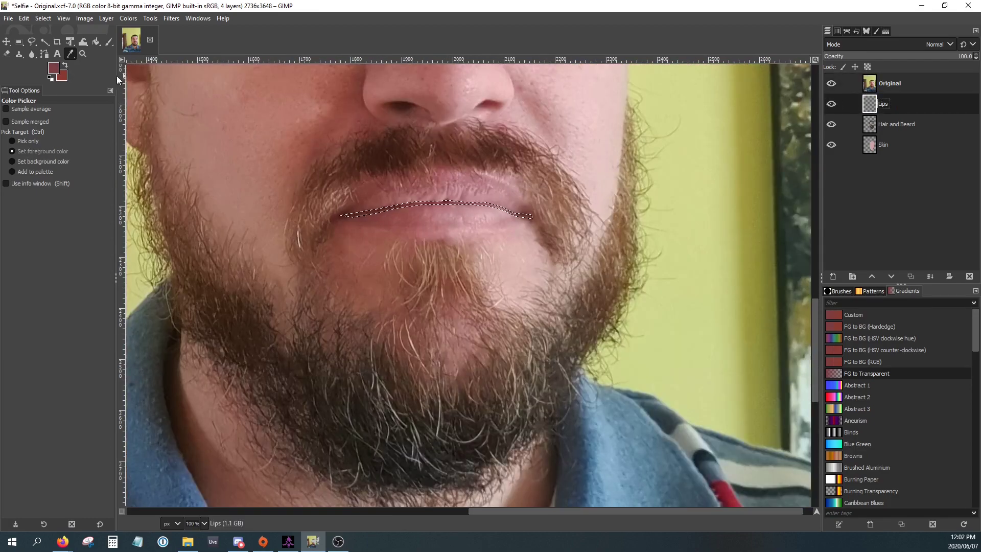
key("shift+b")
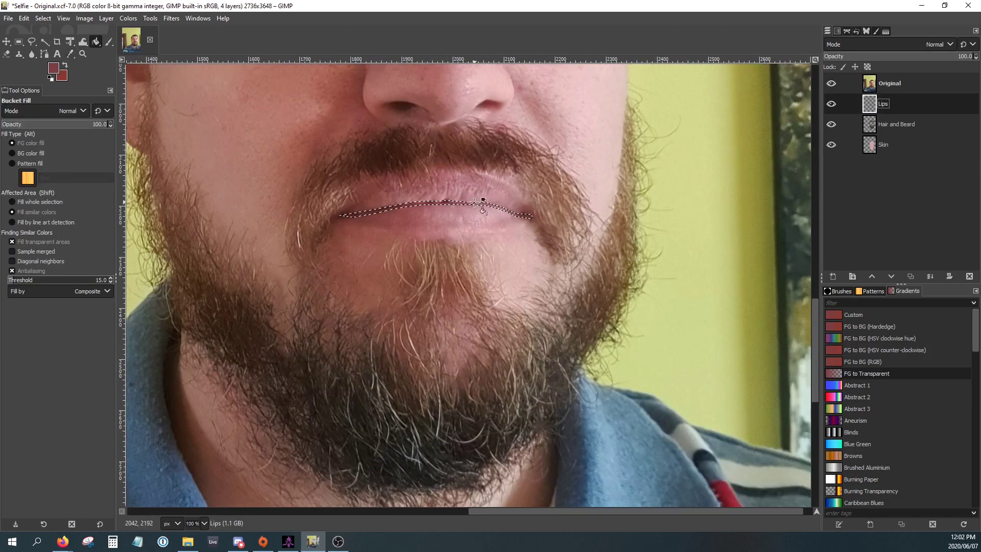
scroll(483, 204, "up", 3)
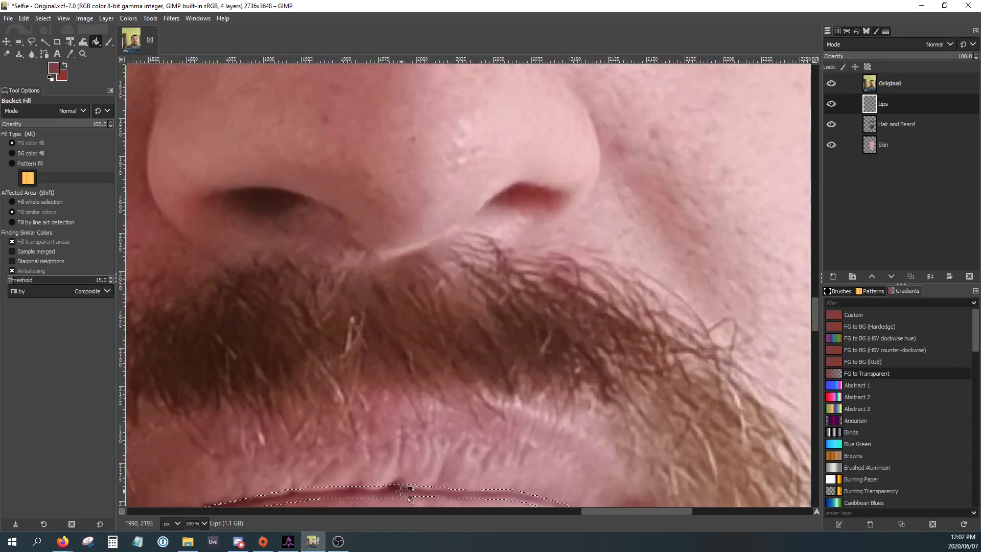
key("shift+ctrl+j")
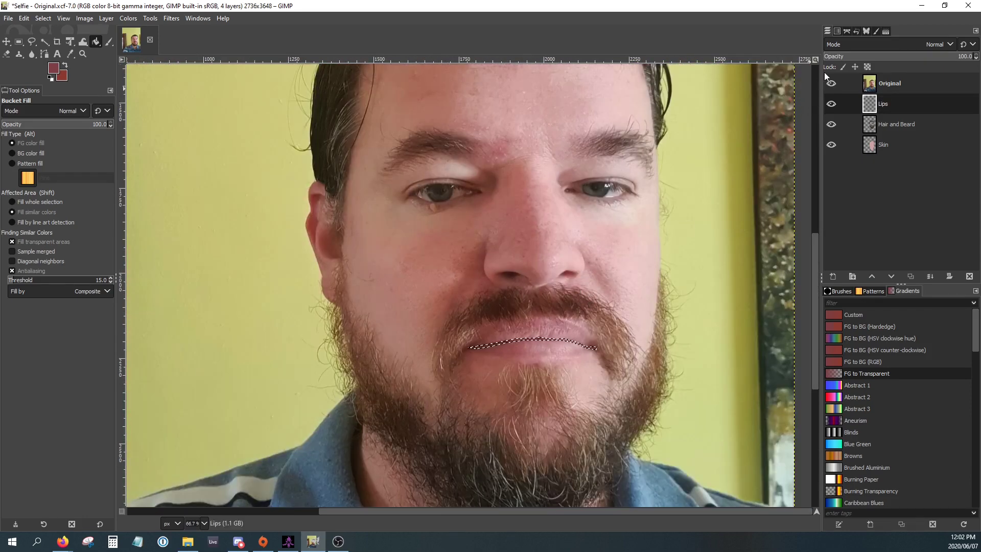
Check the filled line between the lips with the Original layer briefly hidden.
left_click(834, 84)
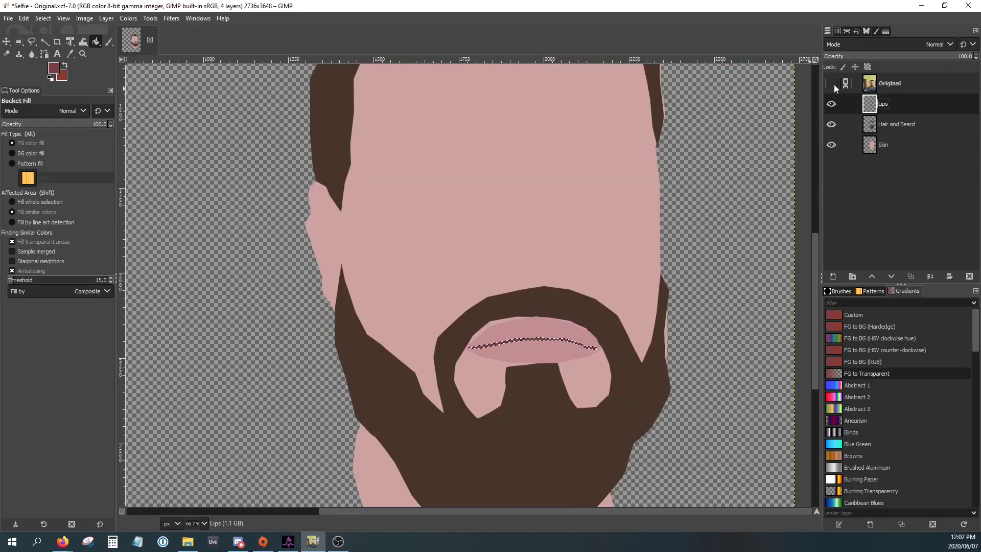
left_click(833, 84)
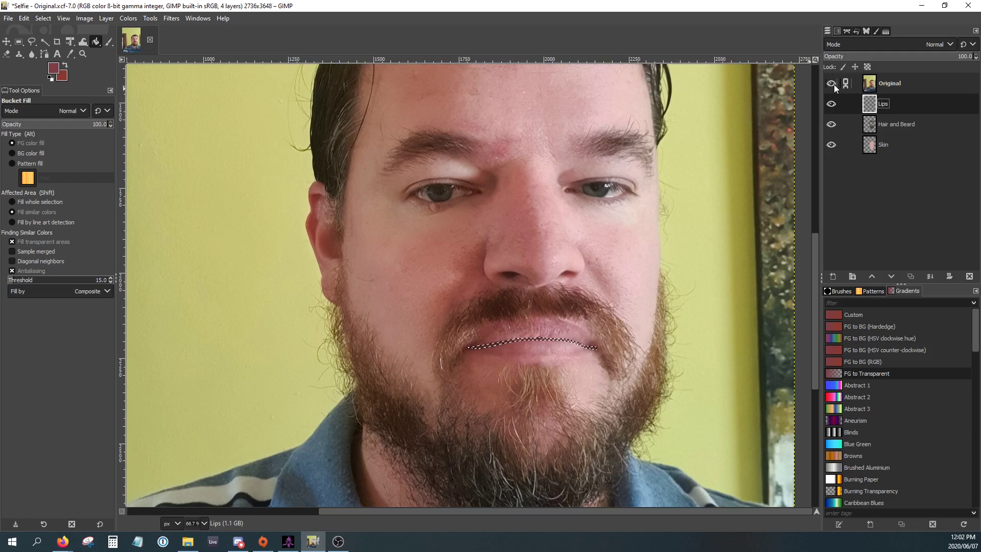
Replace the current selection with one made from the Outer Eyes path.
left_click(846, 28)
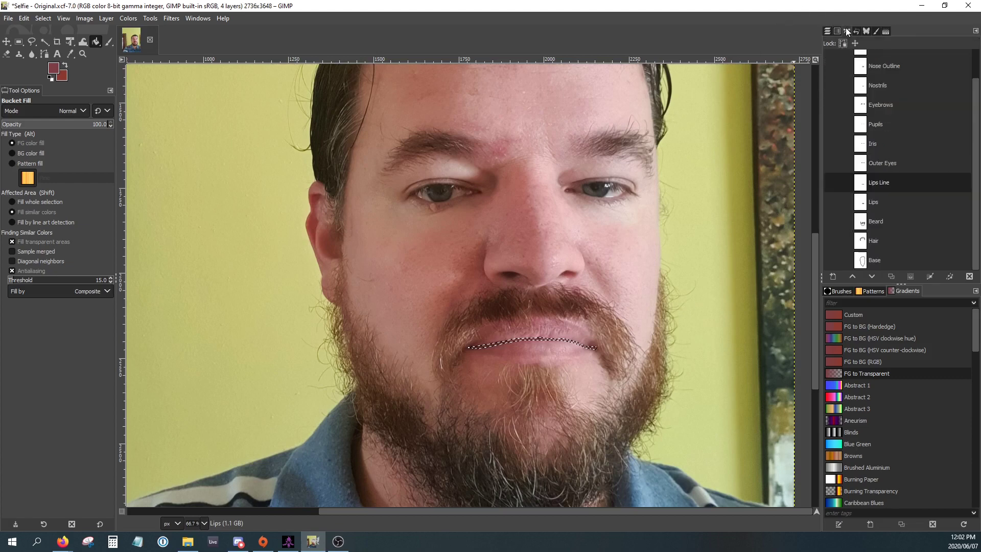
left_click(879, 164)
right_click(879, 163)
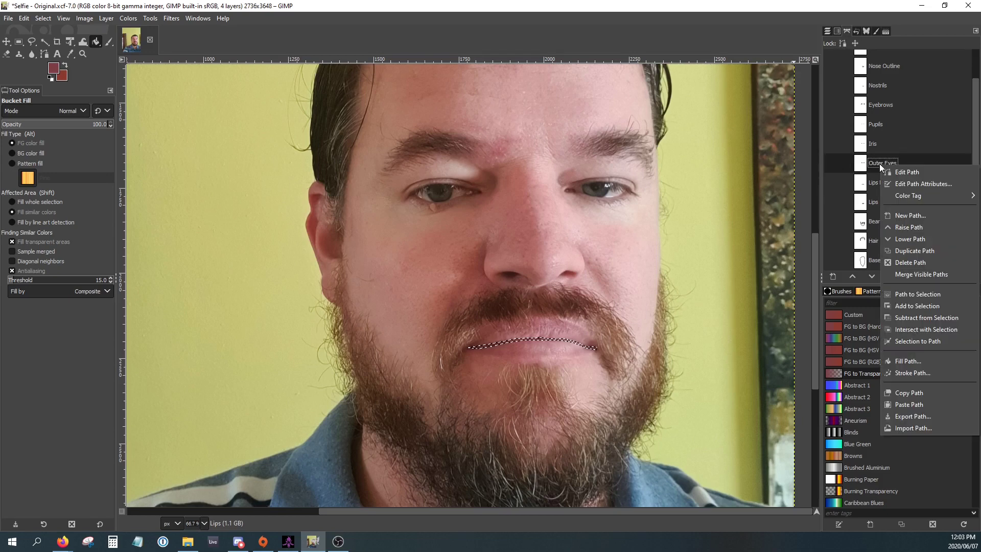
left_click(915, 293)
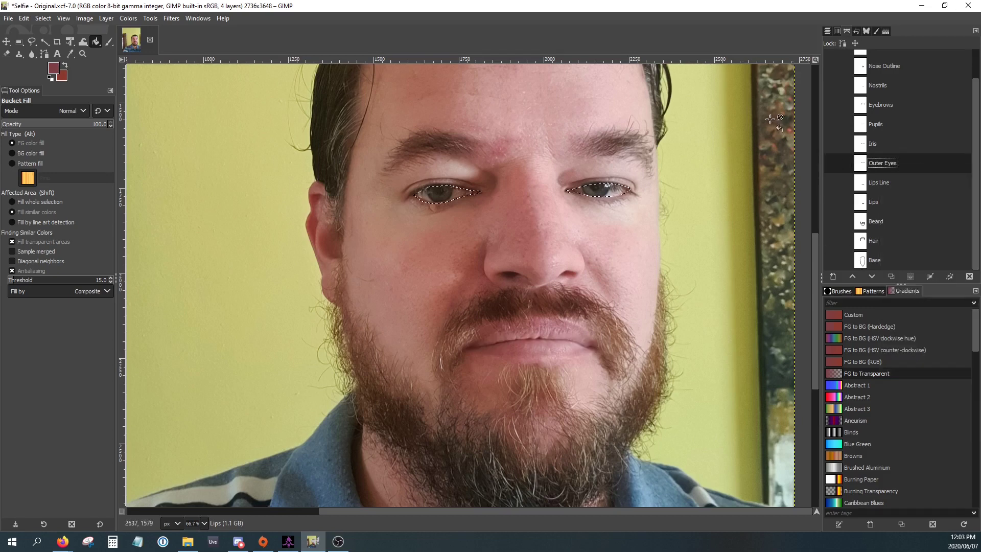
Set the foreground color to the off-white e0d6d6 for the whites of the eyes.
left_click(828, 32)
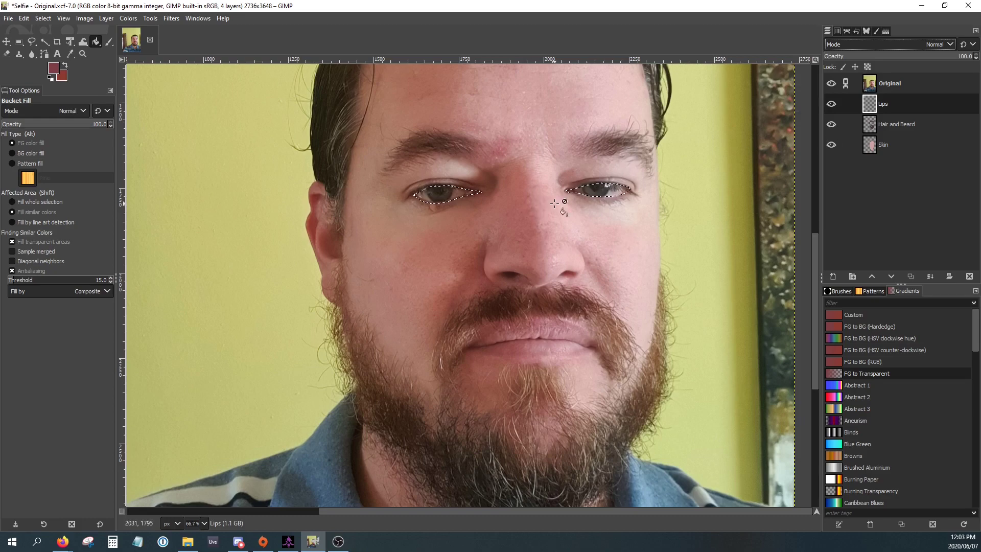
scroll(599, 187, "up", 2, "ctrl")
scroll(700, 194, "up", 1)
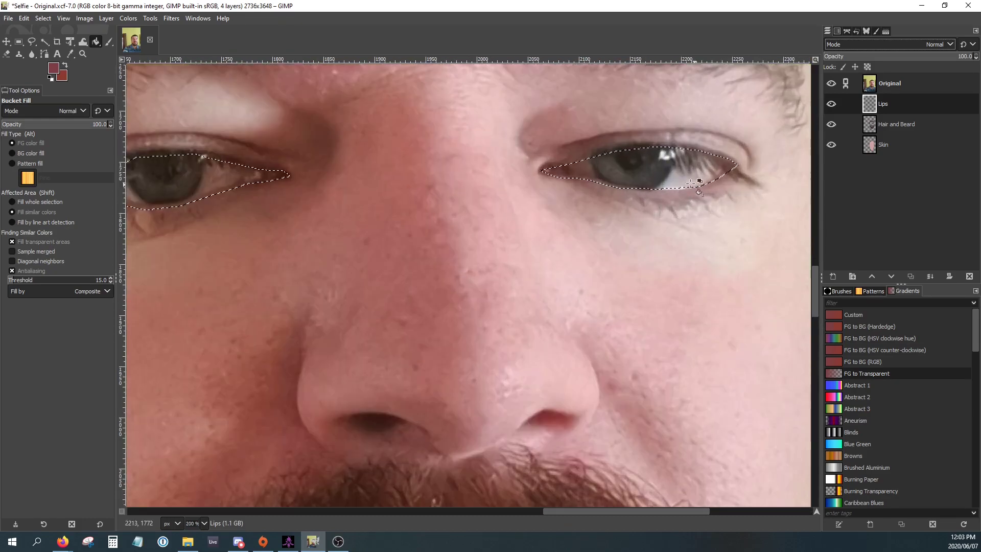
scroll(677, 183, "up", 4)
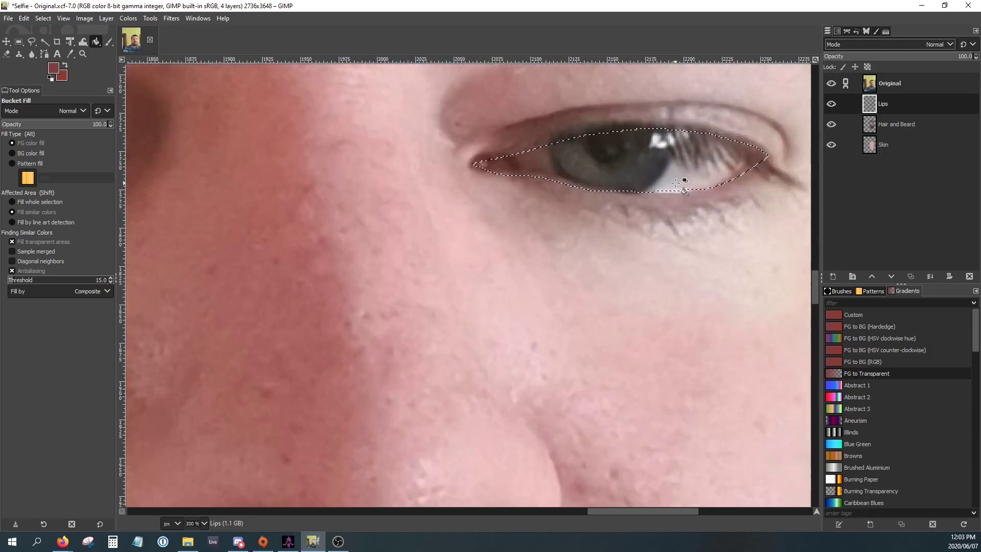
scroll(702, 183, "down", 6)
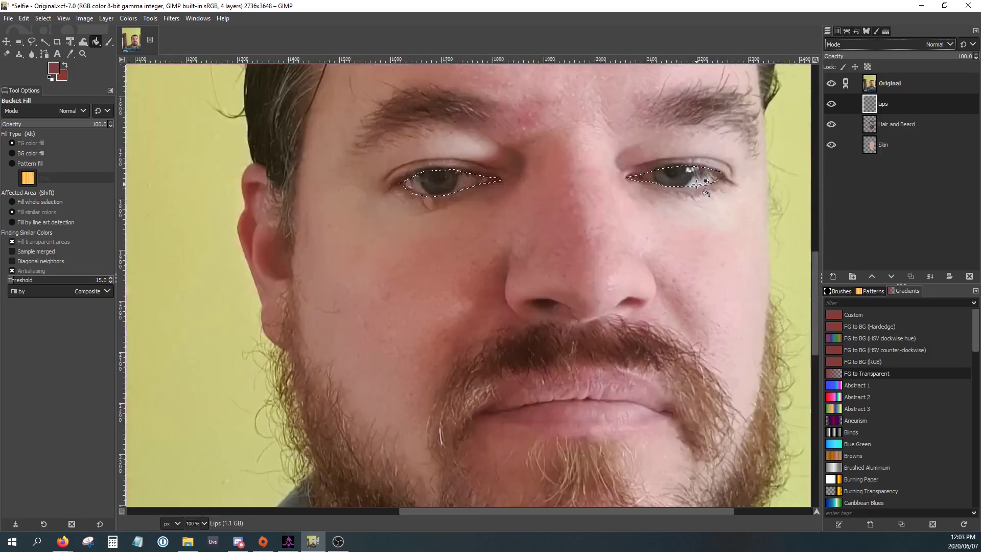
scroll(701, 183, "up", 3)
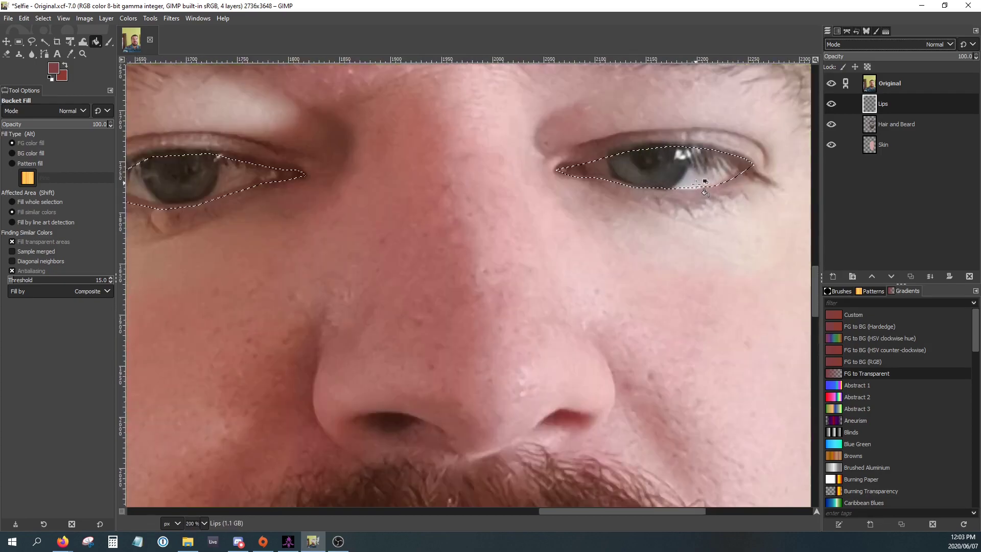
left_click(54, 68)
left_click_drag(397, 206, 375, 149)
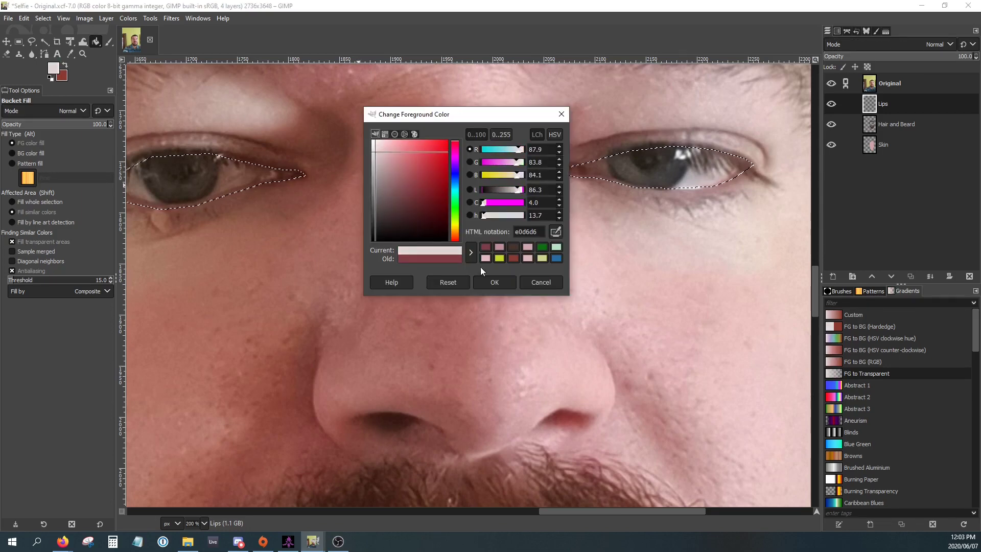
left_click(478, 280)
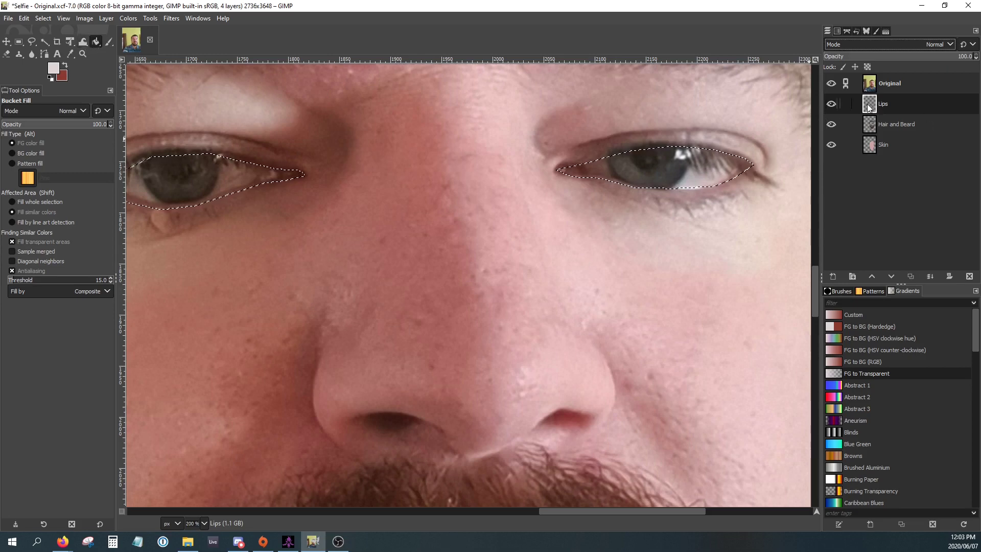
Create a new transparent layer named Eyes directly above the Lips layer.
left_click(832, 277)
type("Eyes")
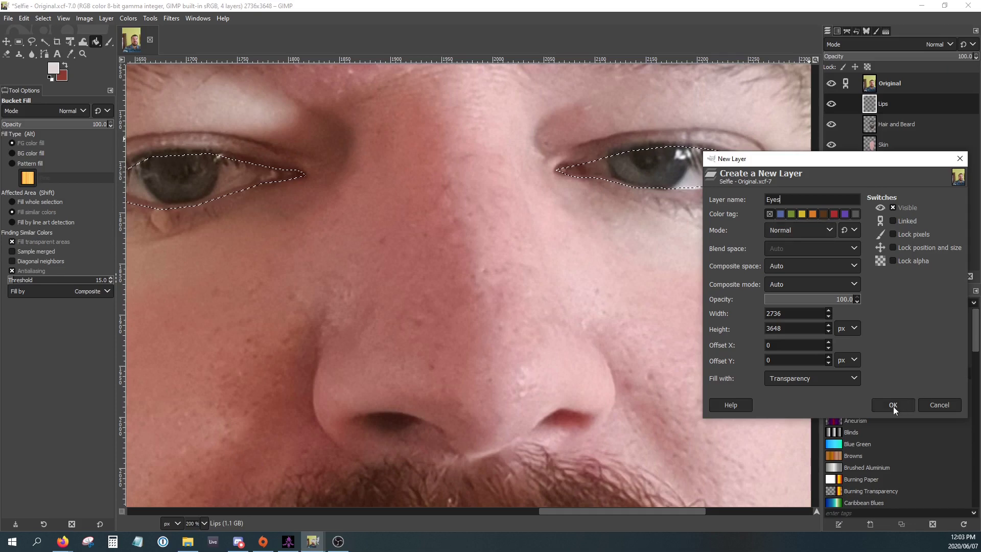
left_click(893, 405)
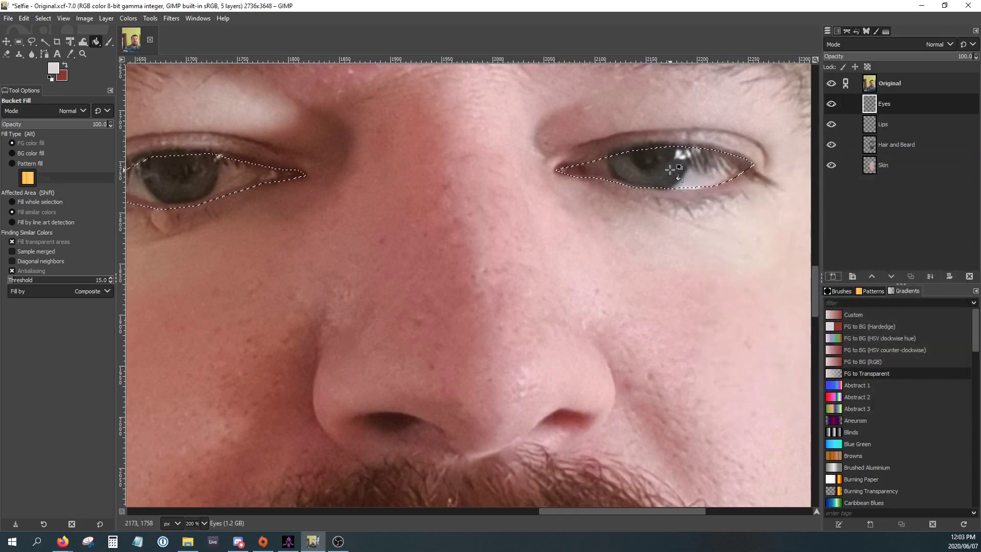
Bucket-fill the outer eyes selection with the off-white on the Eyes layer, and check it with the Original layer briefly hidden.
left_click(832, 84)
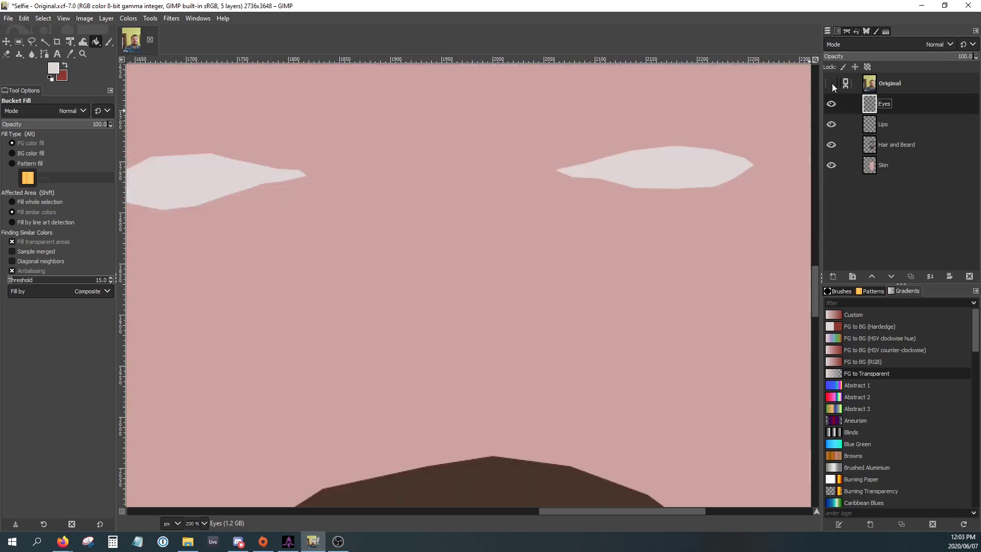
scroll(533, 180, "down", 5)
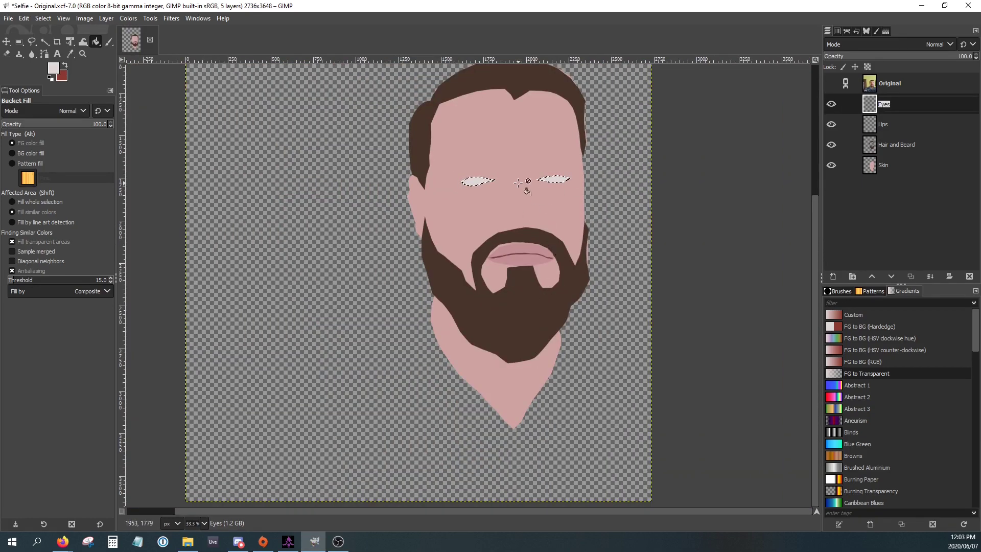
scroll(524, 186, "up", 2)
scroll(556, 329, "down", 1)
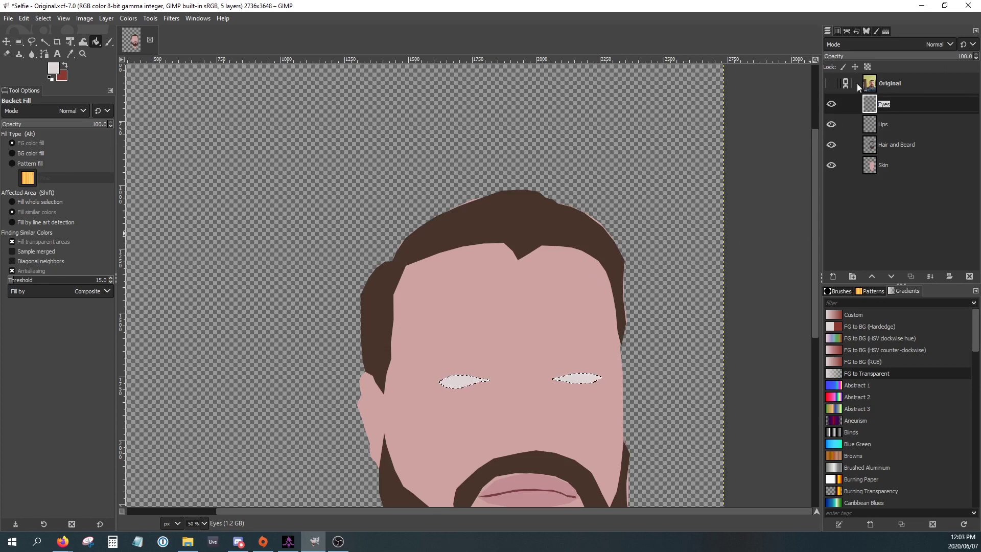
left_click(833, 87)
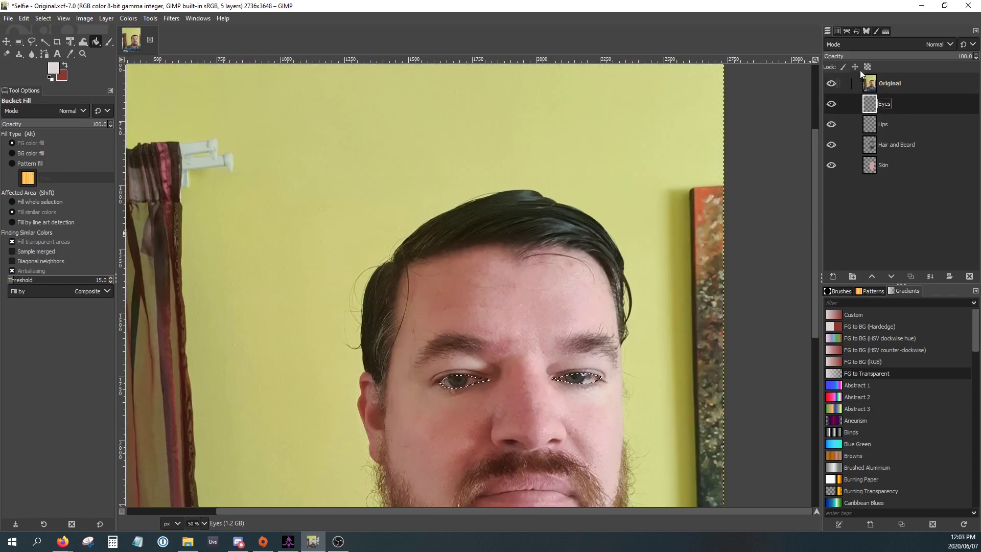
Replace the current selection with one made from the Iris path.
left_click(841, 31)
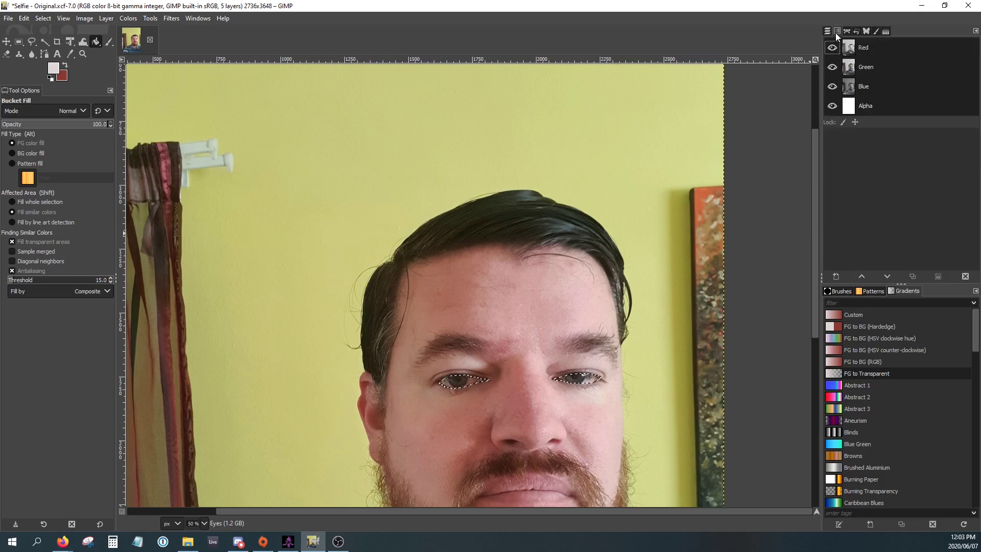
left_click(846, 31)
right_click(866, 143)
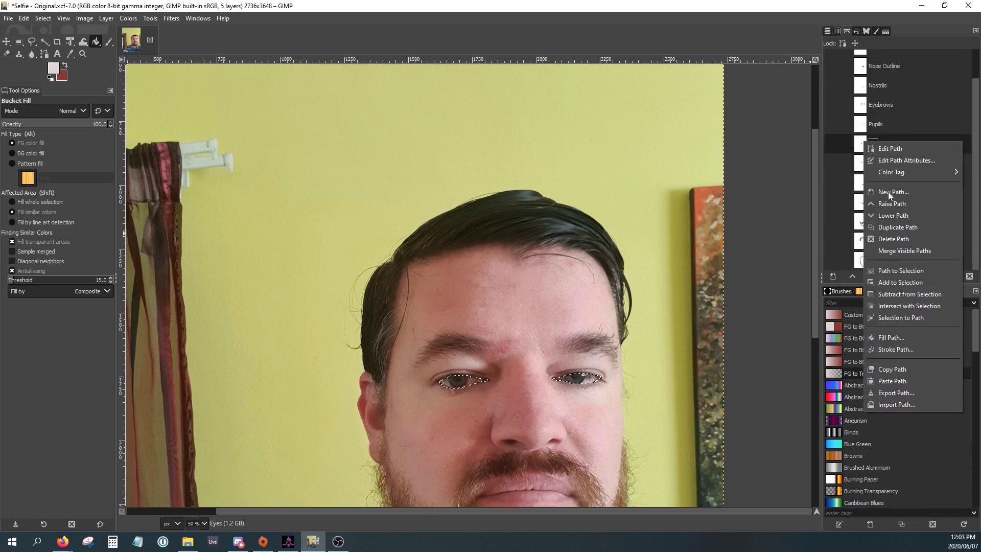
left_click(894, 270)
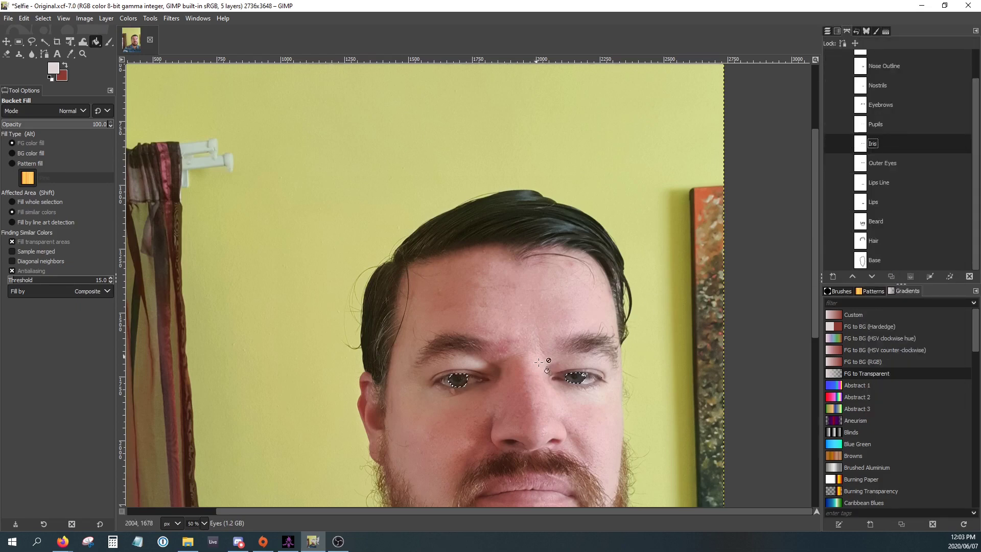
Sample the iris color on the Original layer and shift the foreground color to the dark blue 1b4a68.
scroll(573, 381, "up", 4)
scroll(585, 377, "up", 1)
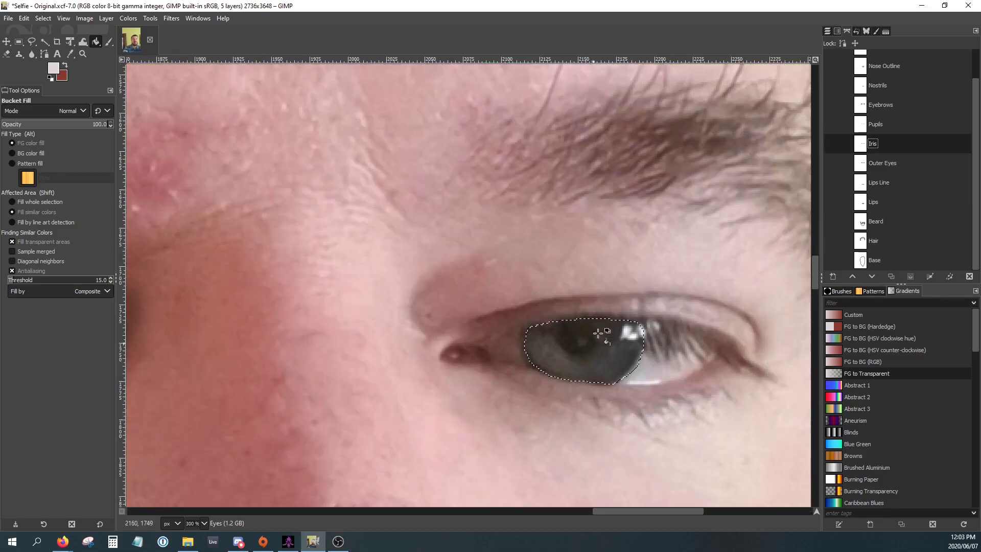
left_click(67, 56)
left_click(828, 31)
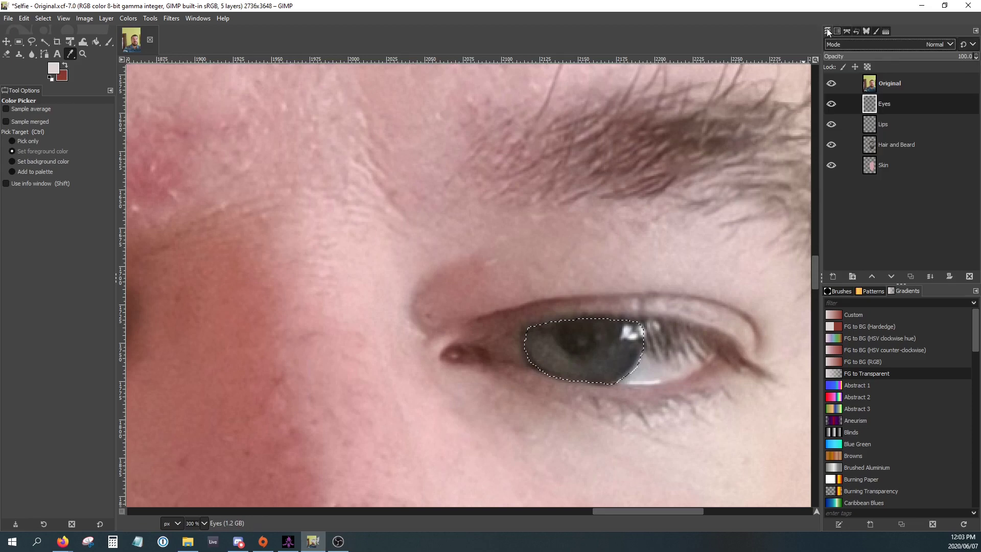
left_click(871, 85)
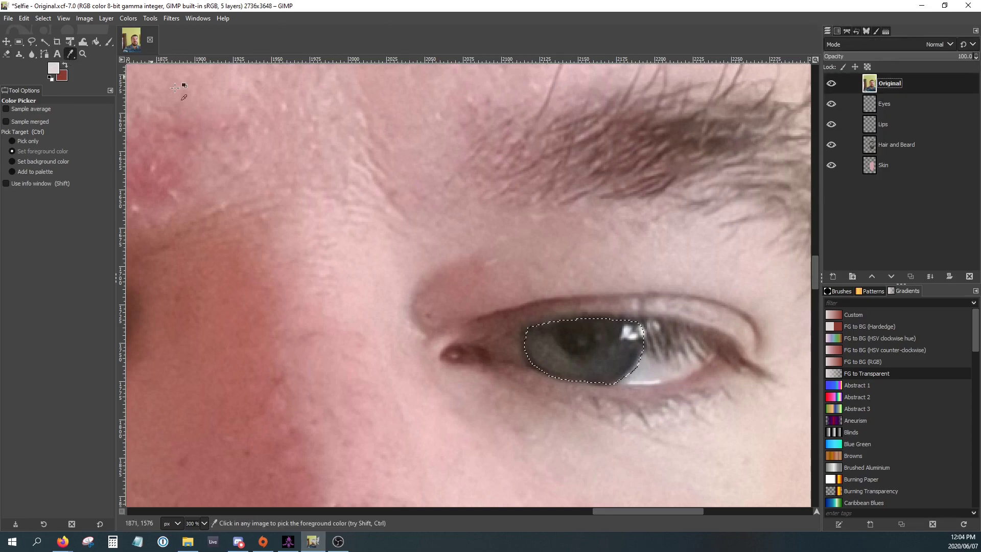
left_click(618, 358)
left_click(51, 70)
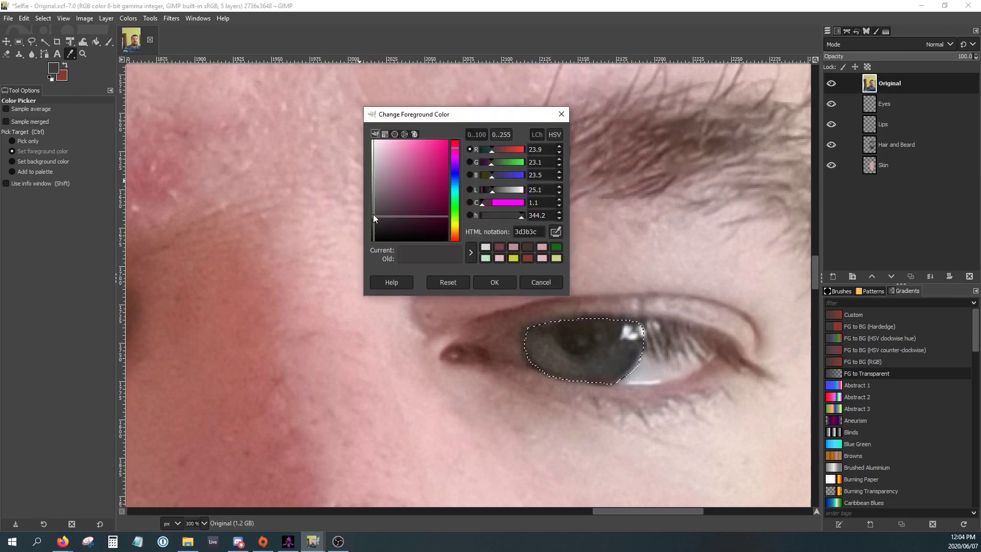
left_click_drag(373, 213, 427, 199)
left_click(456, 183)
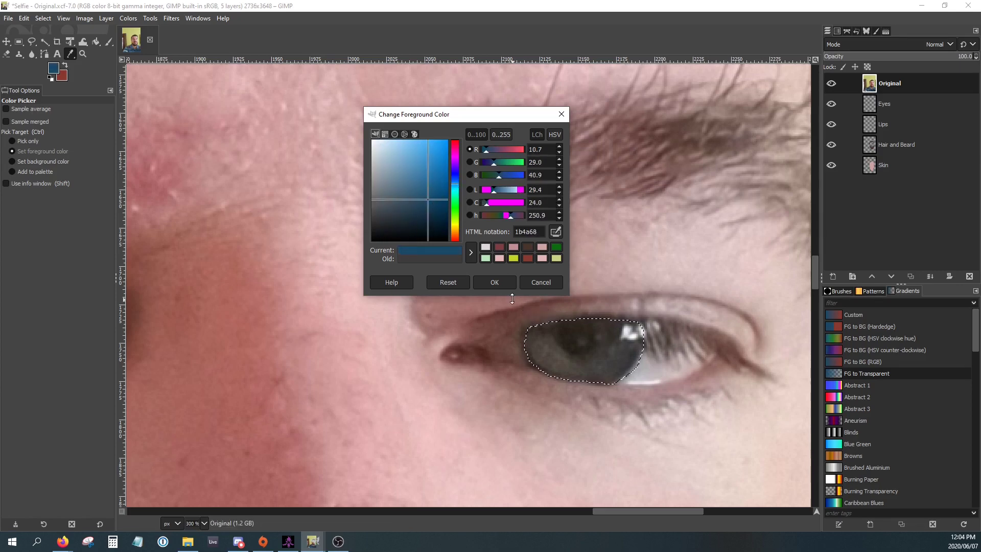
left_click(500, 282)
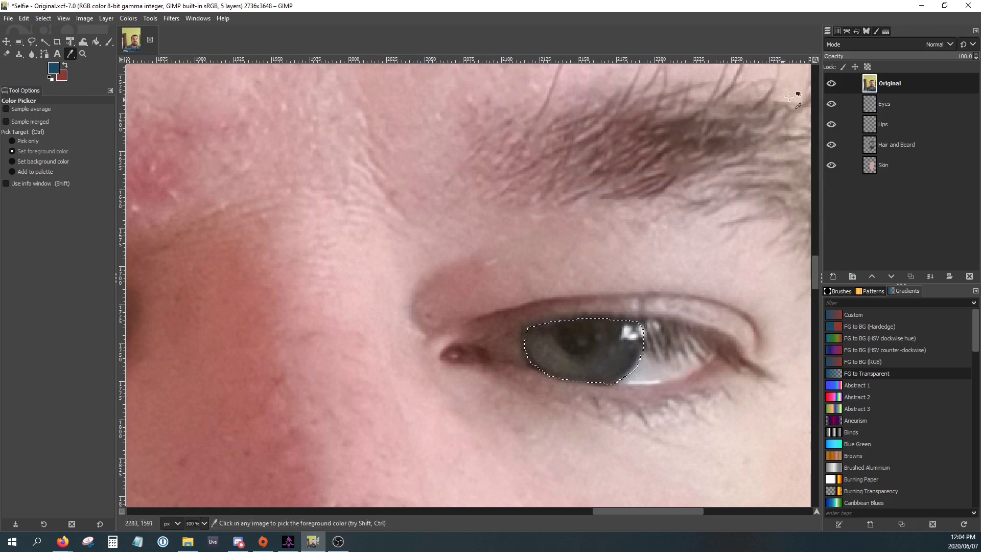
Try to bucket-fill the iris selection with the dark blue while the Original layer is active but hidden.
left_click(832, 83)
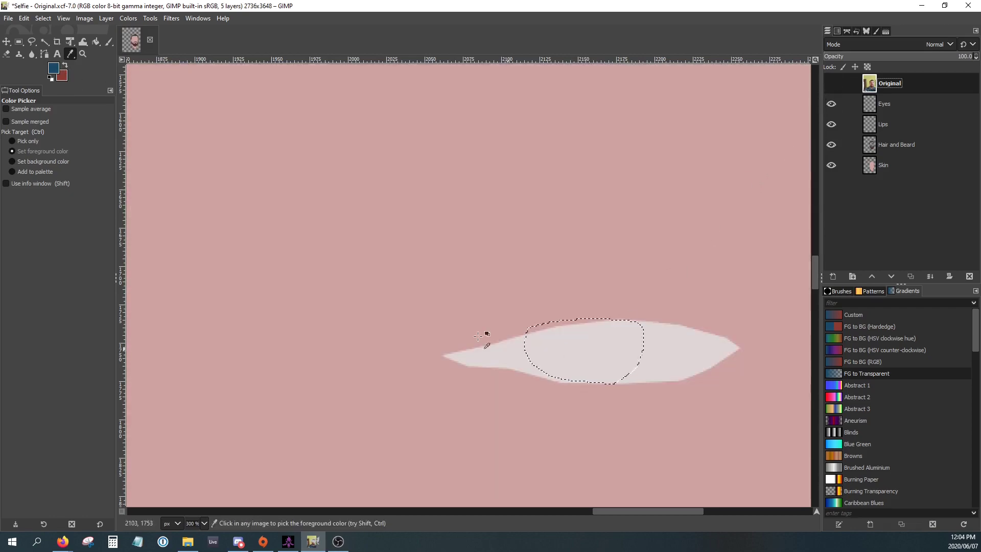
left_click(97, 42)
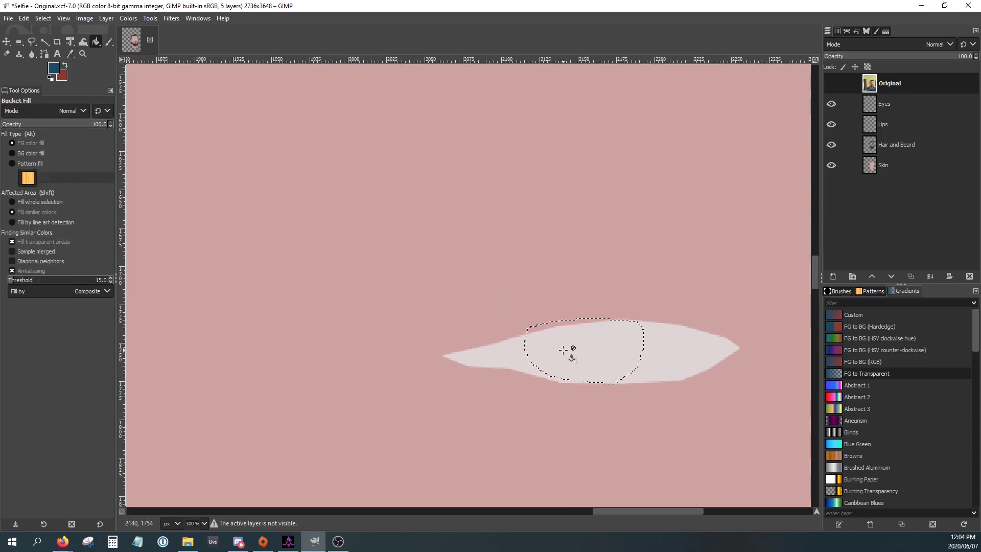
left_click(837, 84)
left_click(837, 84)
scroll(520, 266, "down", 2)
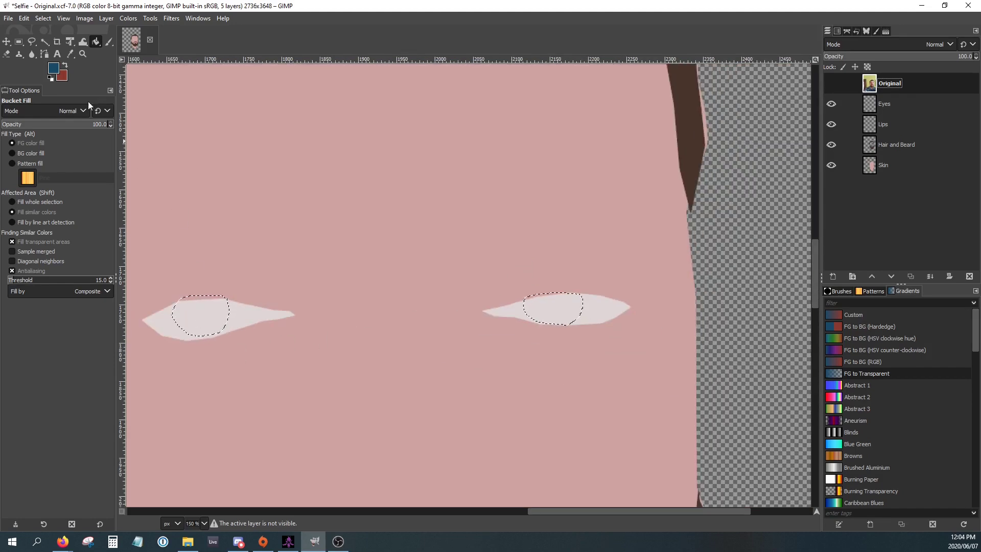
left_click(186, 315)
left_click(833, 86)
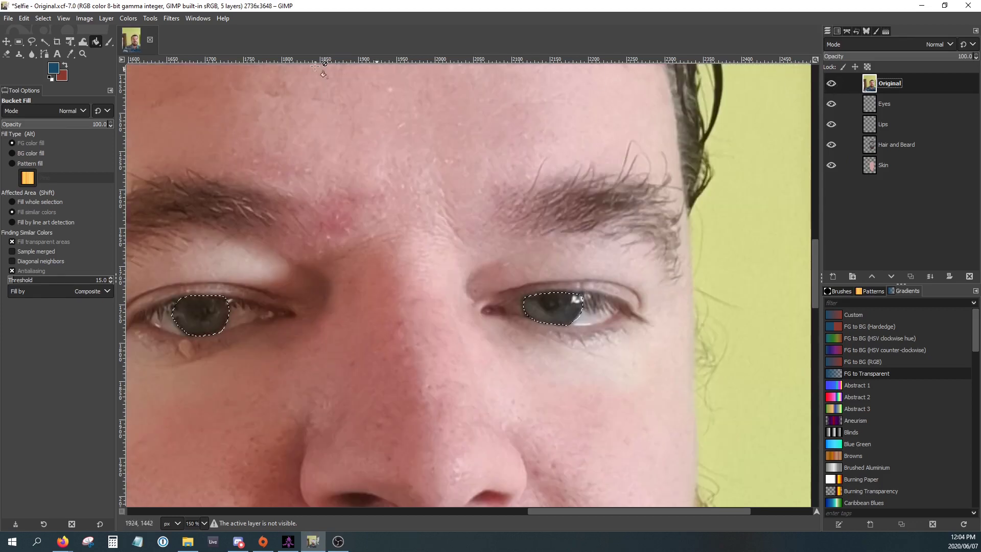
Undo the last layer visibility change and toggle the Original layer's visibility until it is shown.
left_click(29, 20)
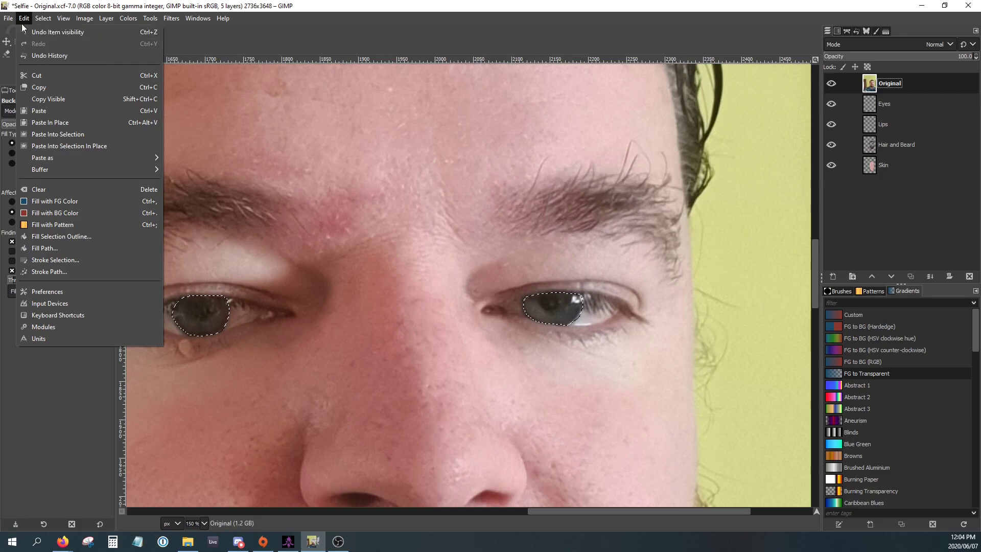
left_click(33, 34)
left_click(26, 19)
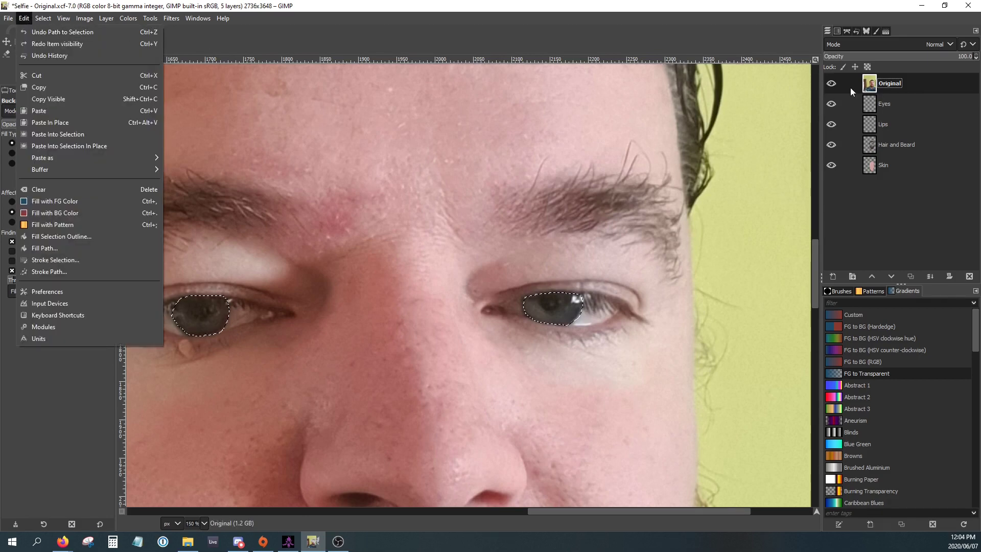
left_click(832, 90)
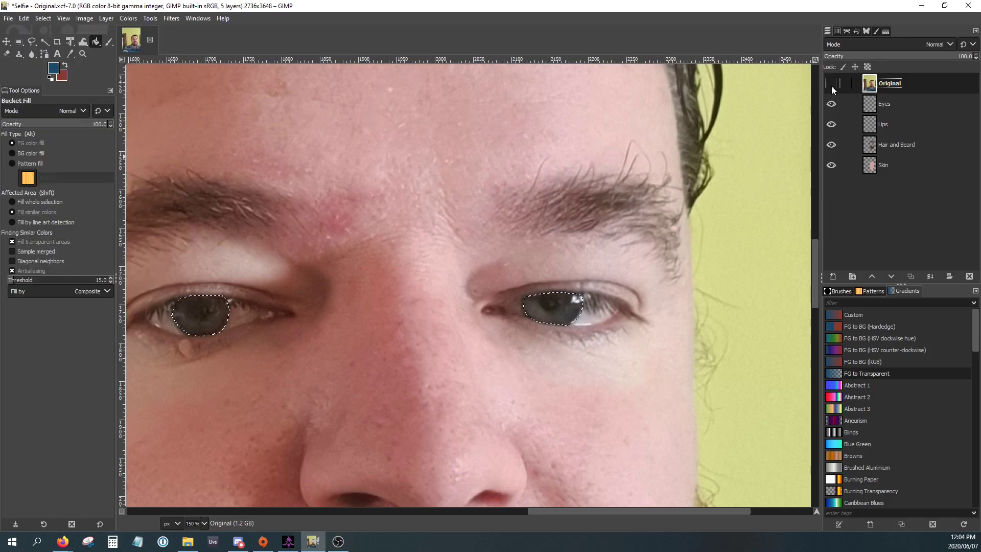
left_click(832, 85)
left_click(832, 85)
Try to bucket-fill the iris selection with the dark blue on the visible Original layer, and undo the fill.
left_click(883, 107)
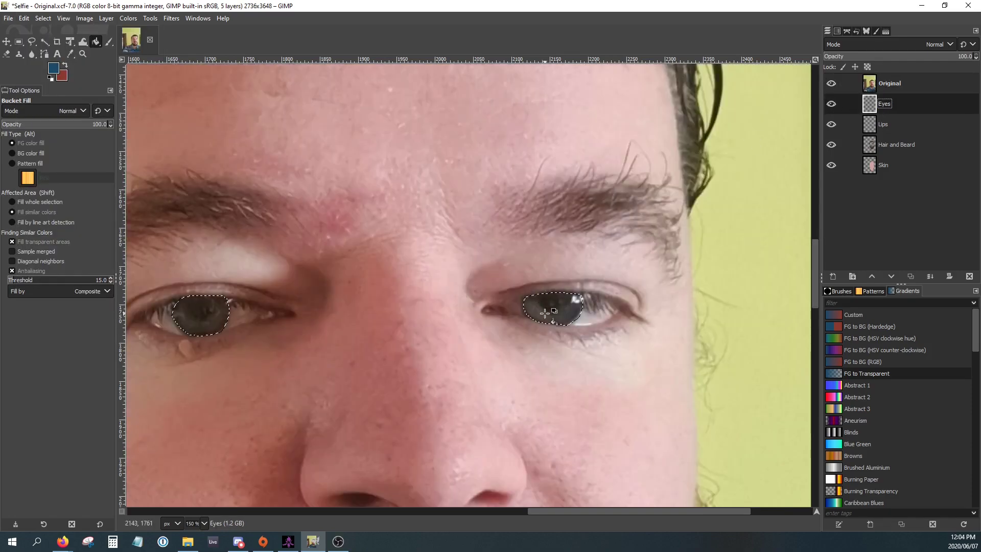
left_click(884, 88)
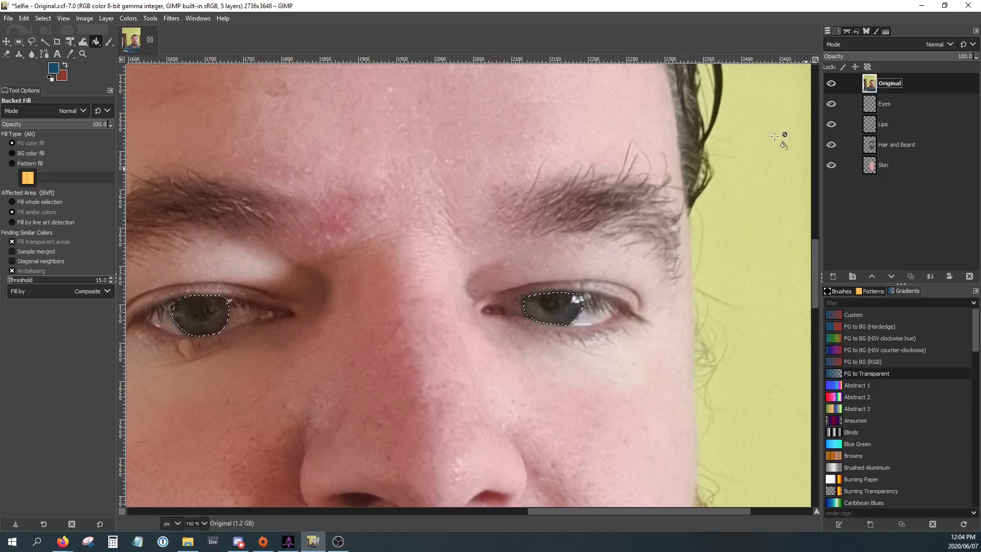
left_click(551, 322)
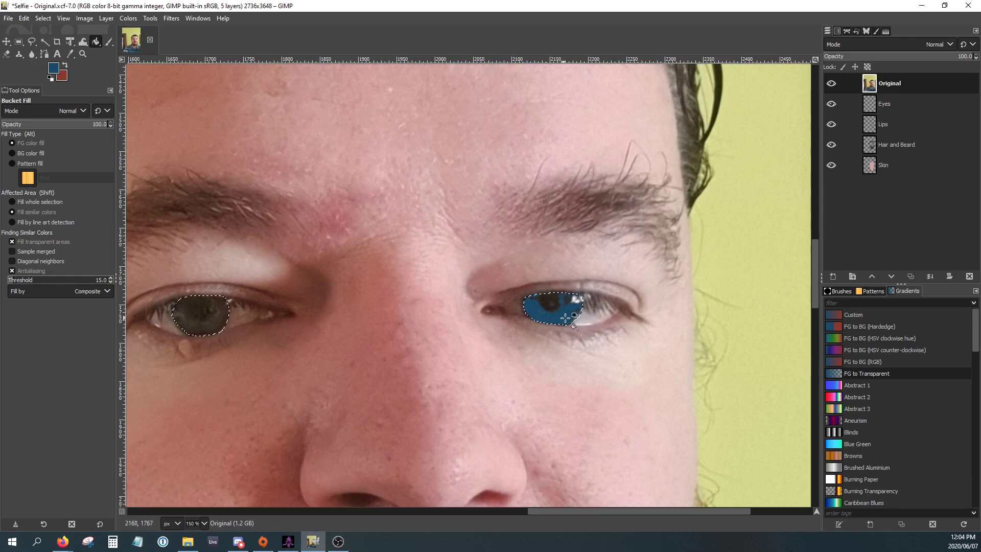
left_click(542, 306)
left_click(26, 17)
left_click(25, 32)
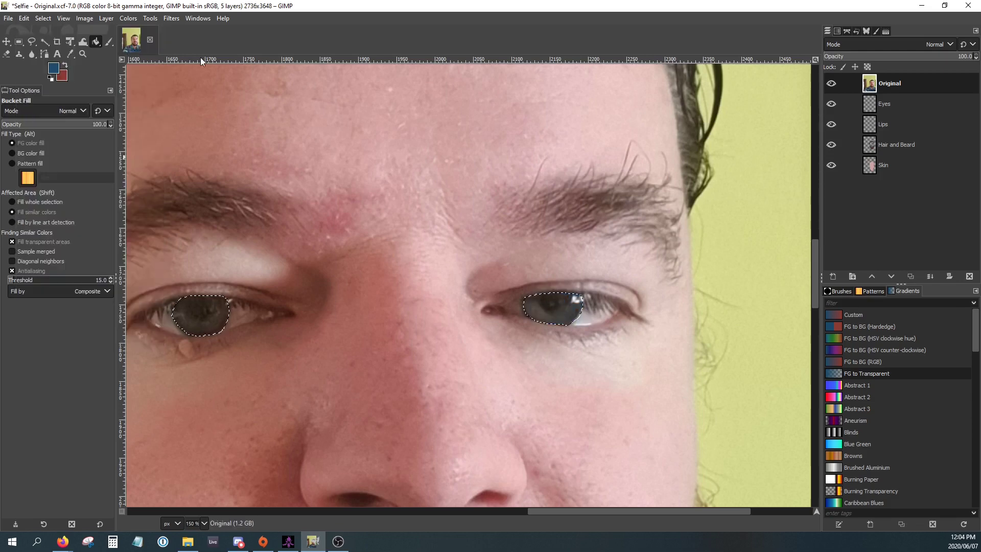
Bucket-fill both iris selections with the dark blue on the Eyes layer and hide the Original layer.
left_click(879, 105)
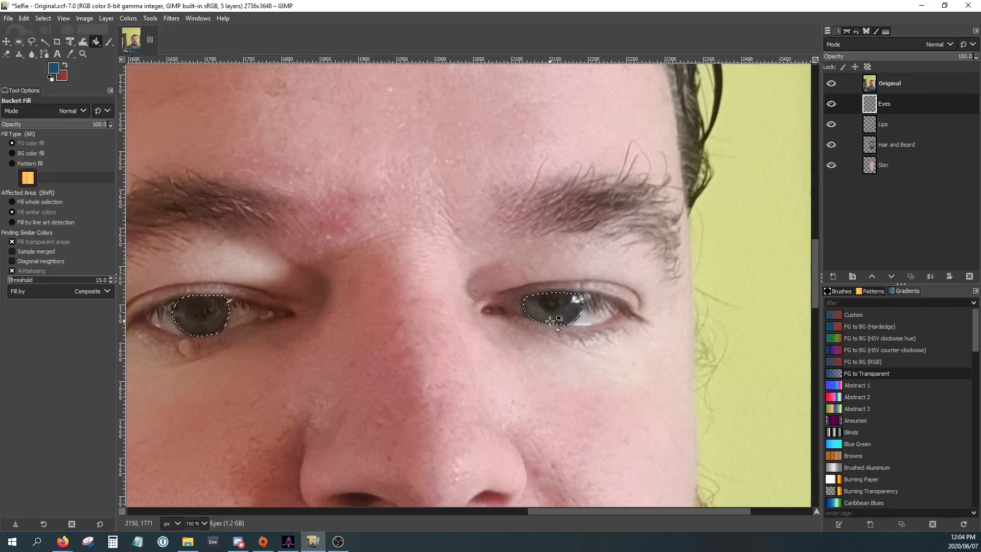
left_click(833, 84)
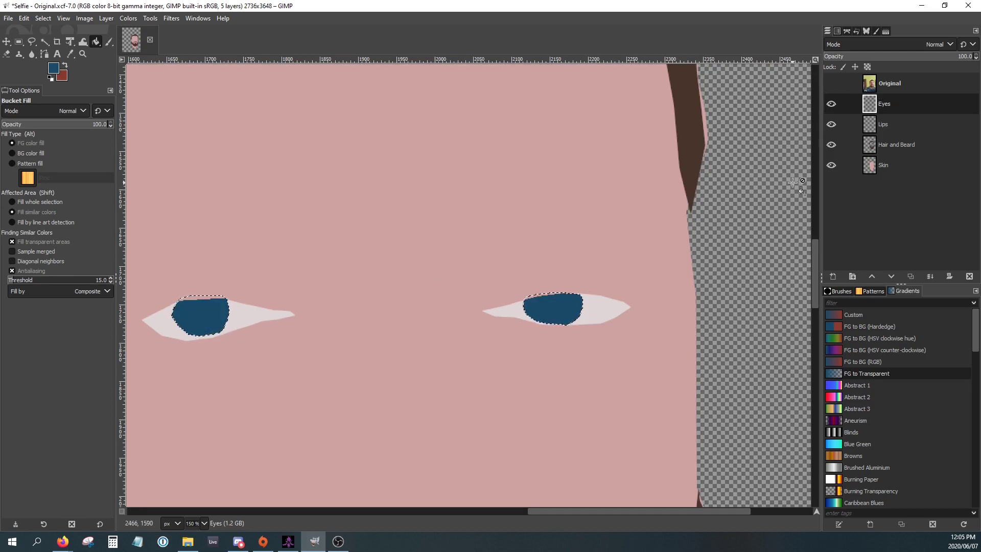
Replace the selection with one made from the Pupils path and fill both pupils with the default black on the Eyes layer.
left_click(847, 31)
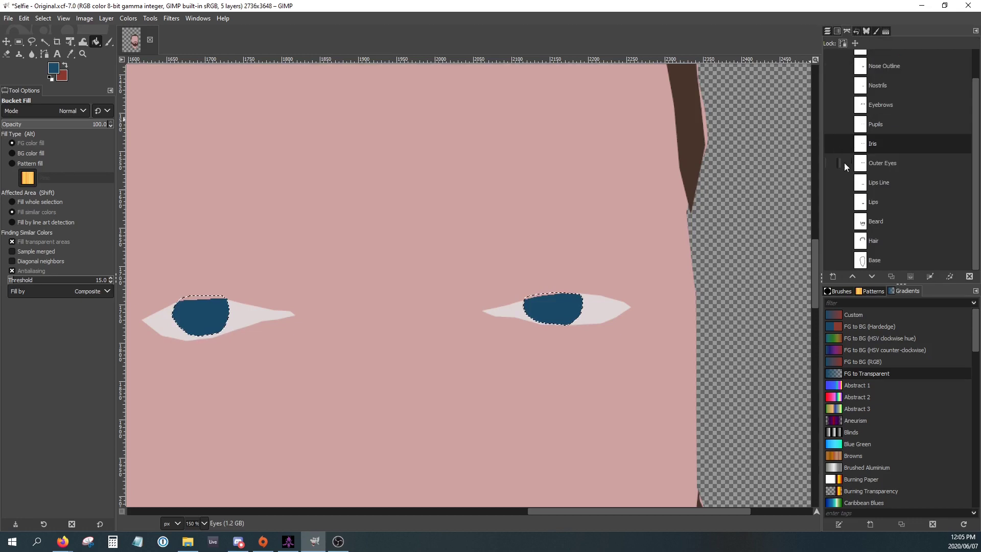
right_click(867, 128)
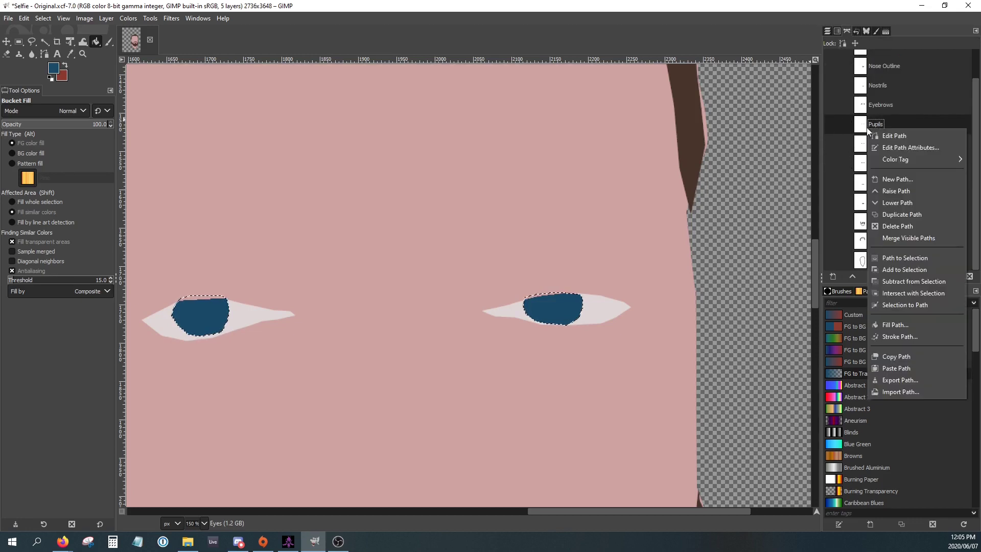
left_click(886, 261)
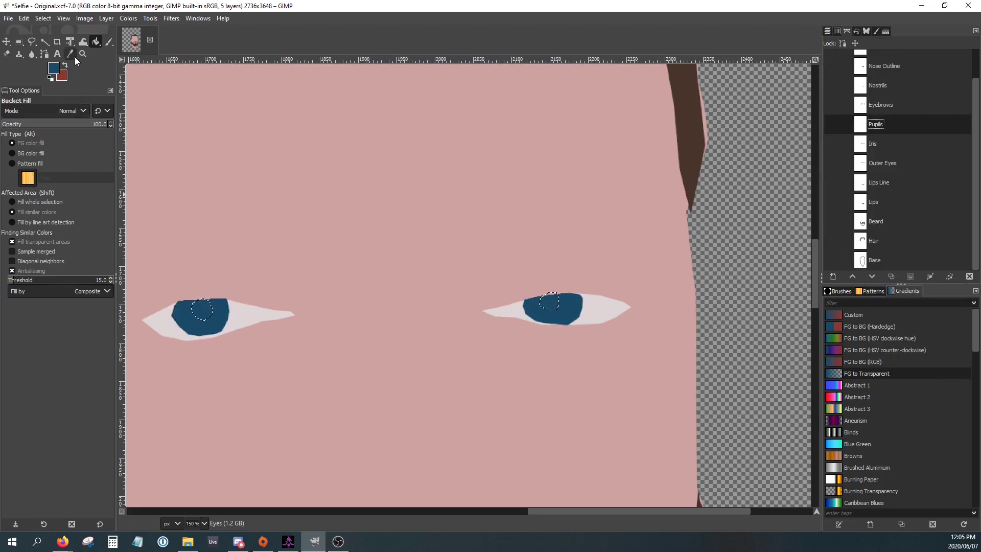
left_click(51, 78)
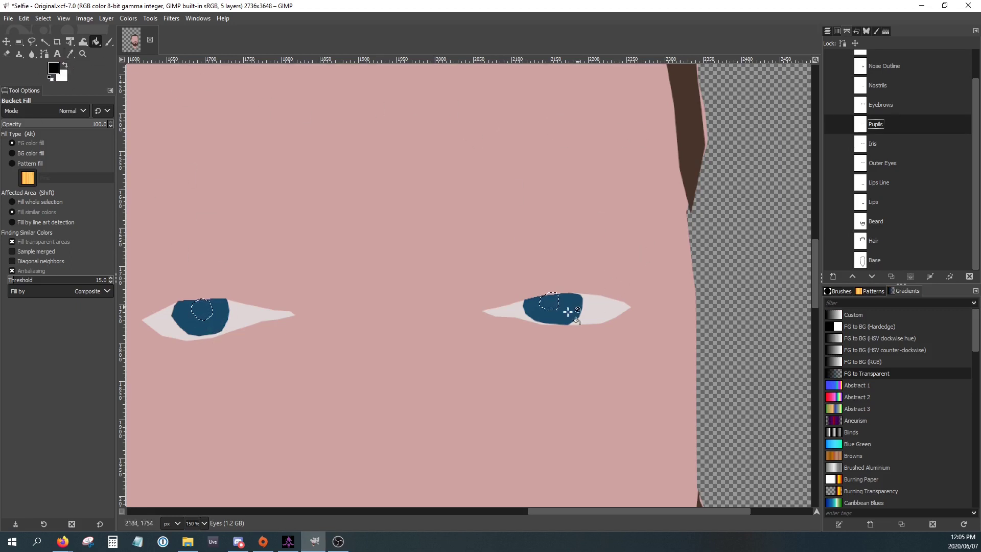
left_click(550, 303)
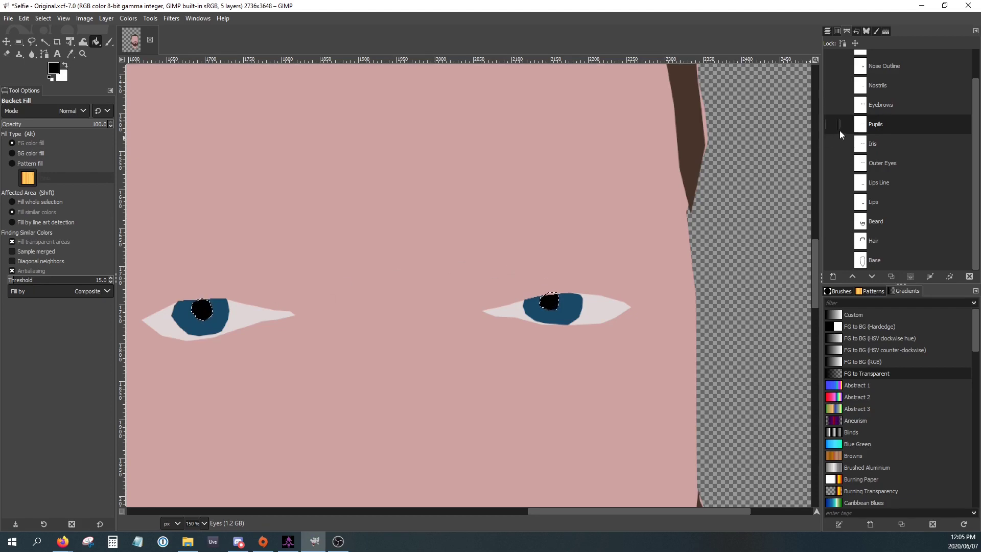
Replace the selection with one made from the Eyebrows path and check it against the Original layer.
right_click(876, 107)
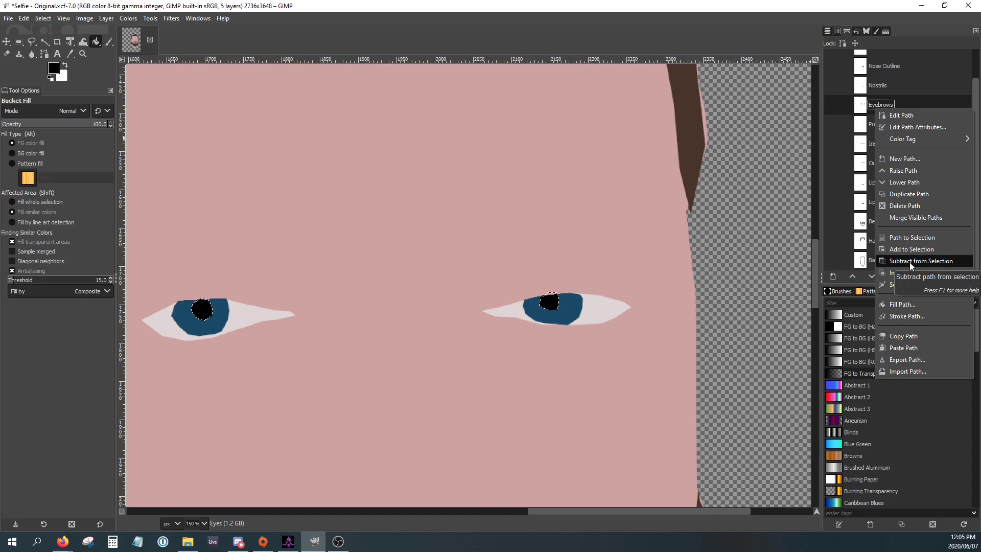
left_click(898, 238)
left_click(826, 32)
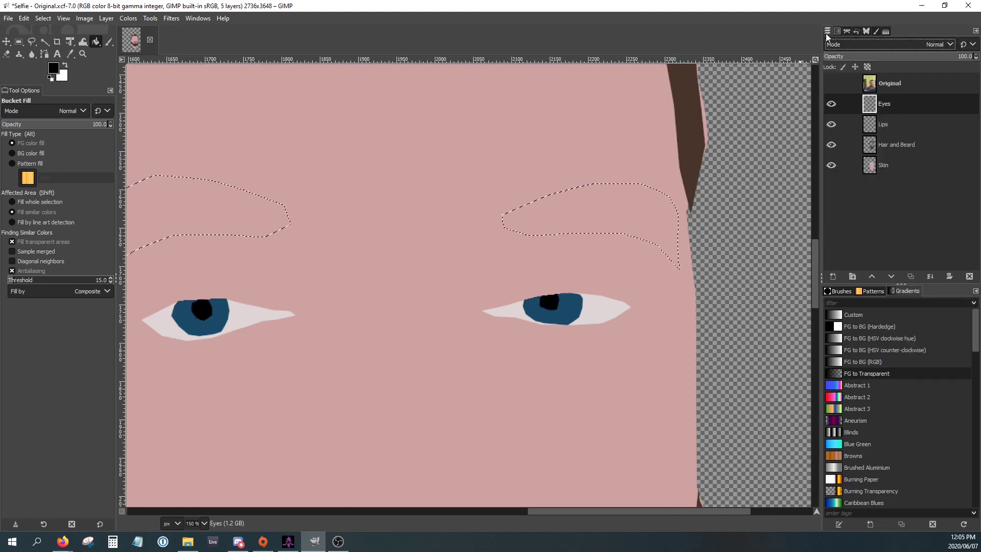
left_click(826, 84)
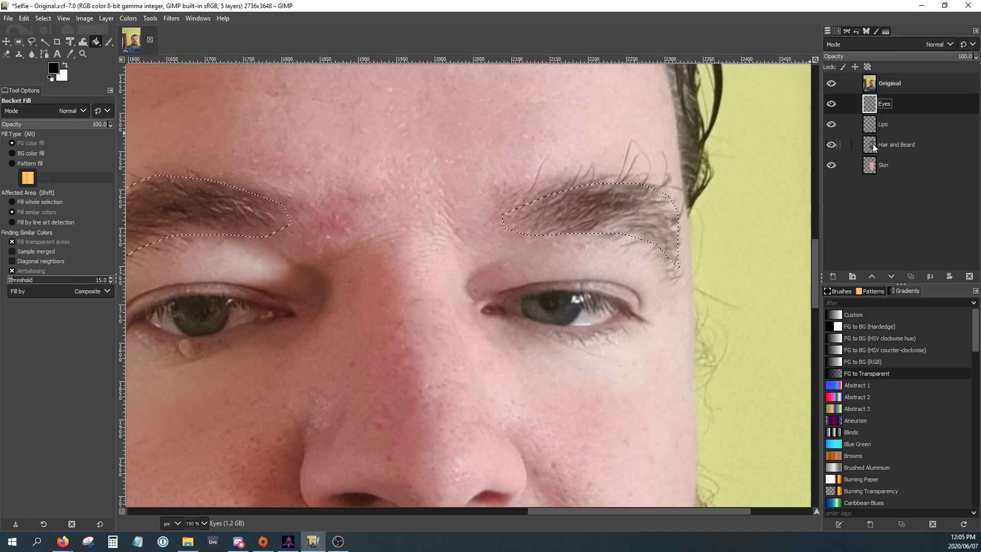
left_click(832, 83)
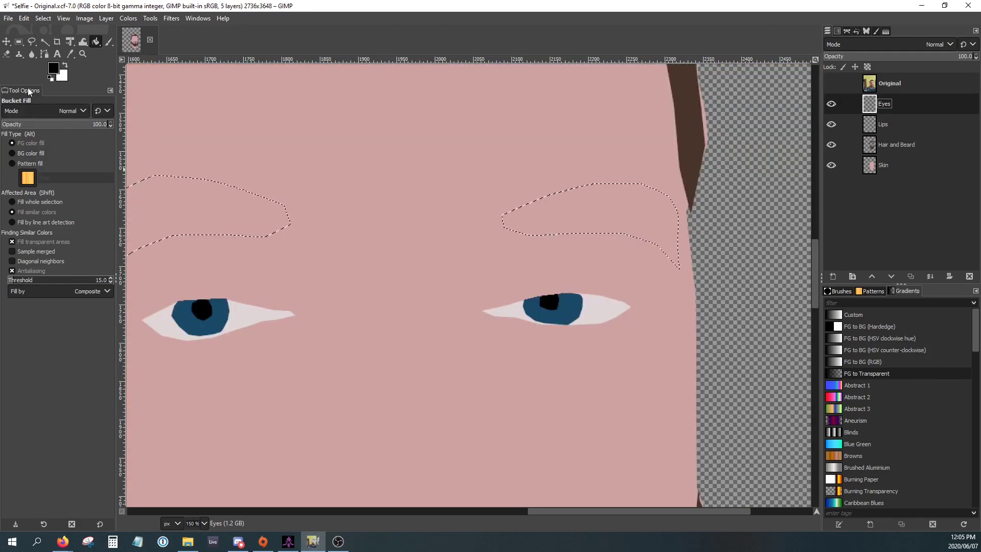
Sample the dark brown hair color from the Hair and Beard layer and bucket-fill both eyebrows with it on the Eyes layer.
left_click(70, 53)
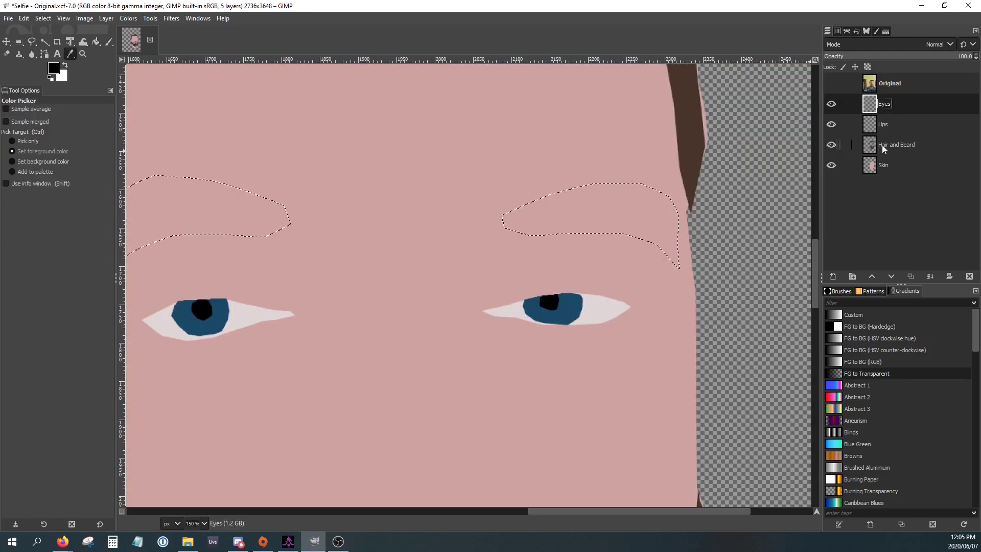
left_click(887, 146)
left_click(688, 137)
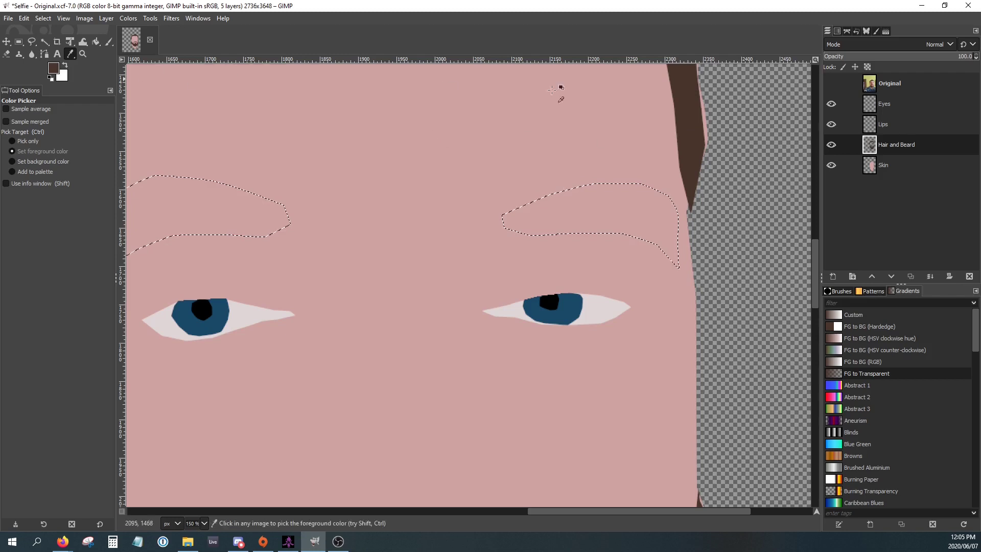
left_click(873, 105)
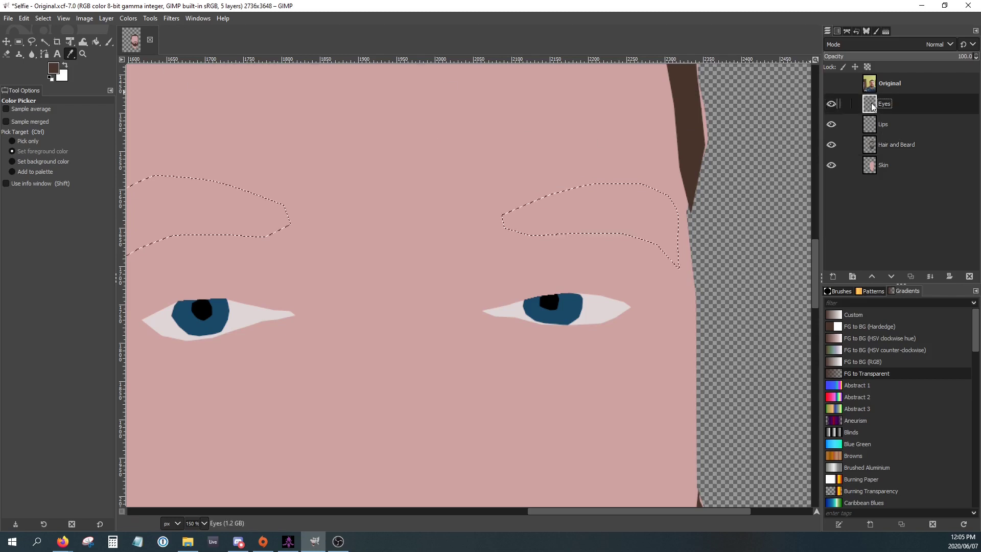
left_click(95, 43)
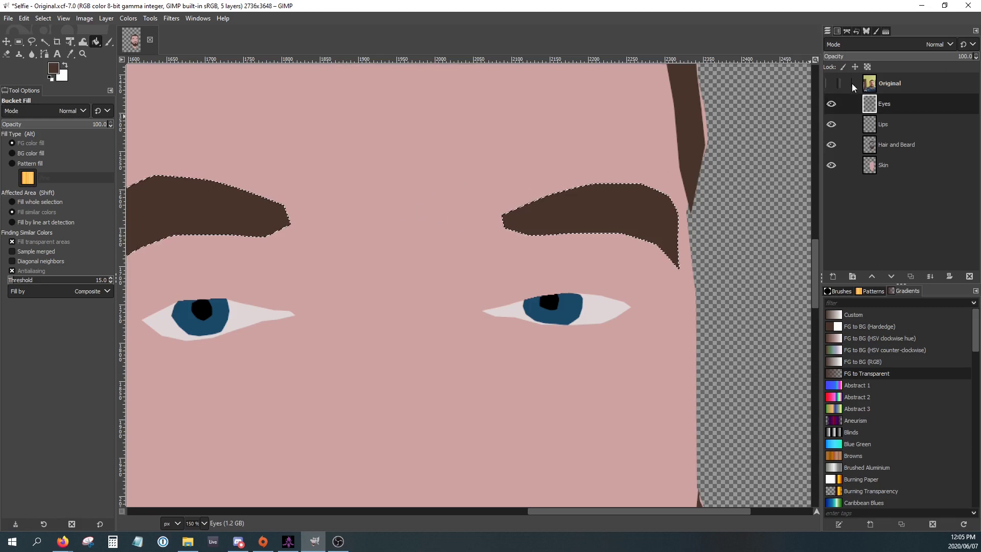
Replace the eyebrow selection with one made from the Nostrils path.
left_click(846, 31)
right_click(879, 85)
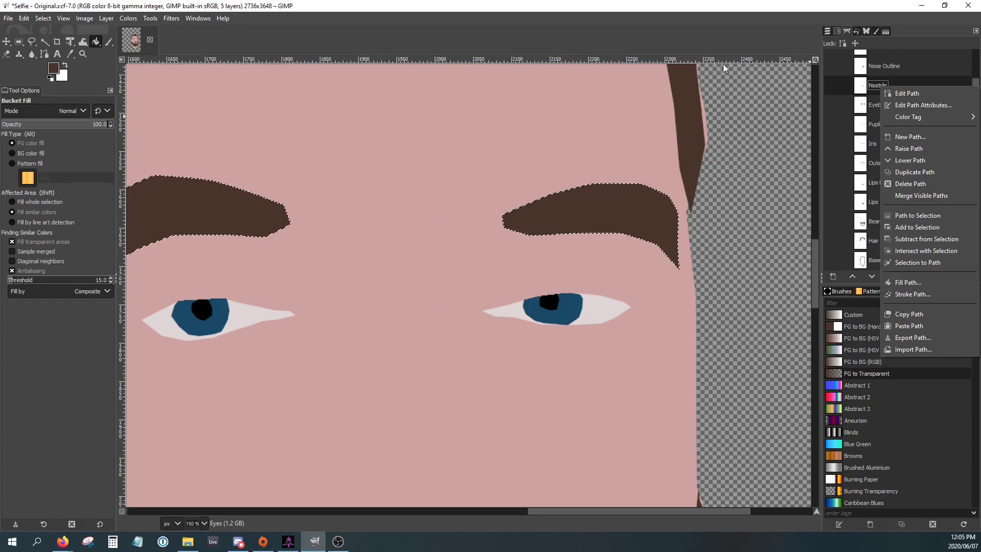
left_click(702, 163)
scroll(701, 164, "down", 4)
scroll(701, 165, "up", 1)
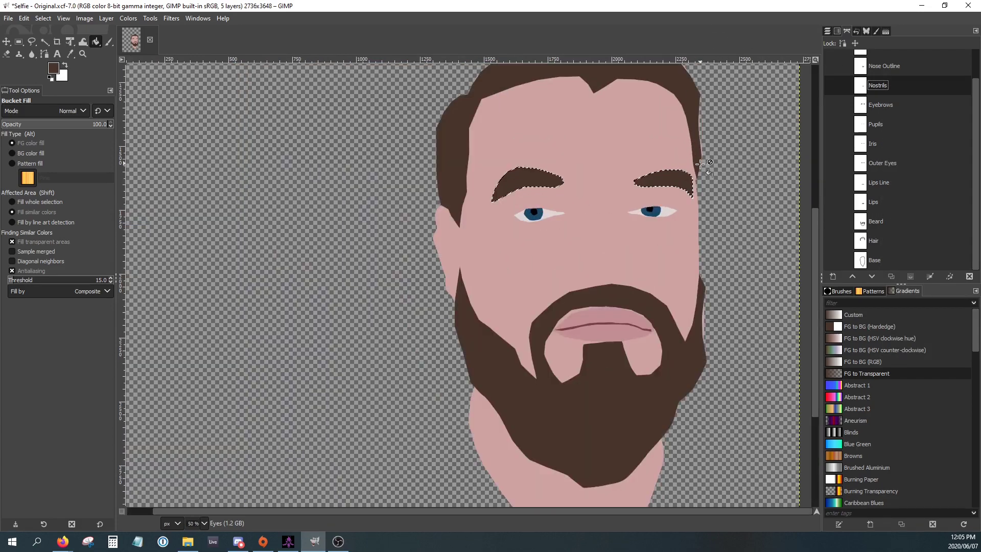
right_click(869, 88)
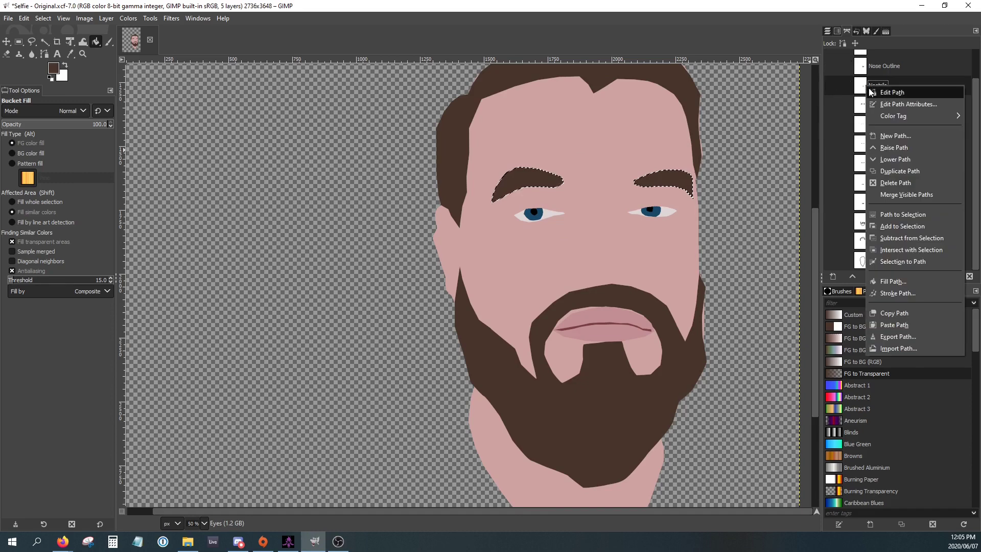
left_click(889, 214)
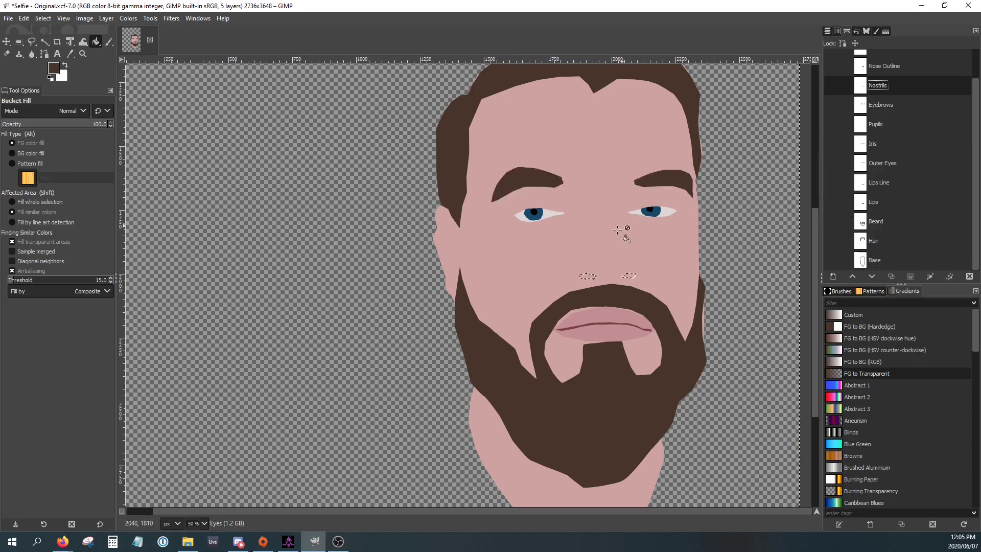
Show the Original layer and sample the dark red inside a nostril as the foreground color.
left_click(828, 31)
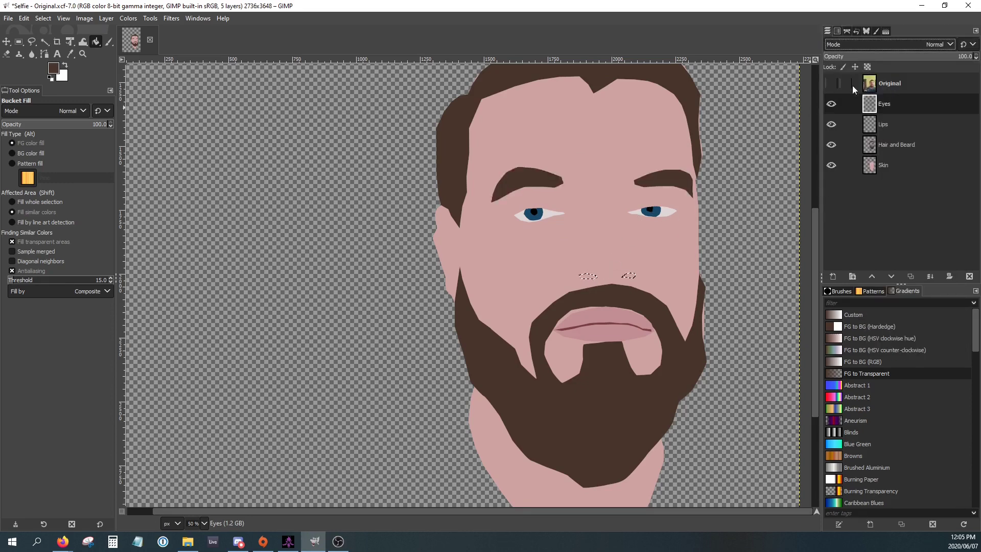
left_click(882, 85)
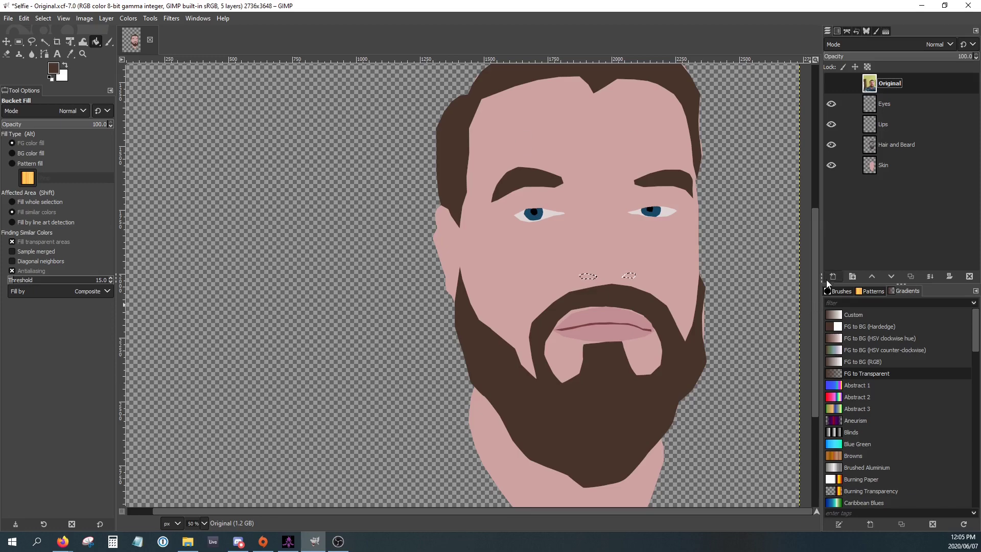
left_click(70, 53)
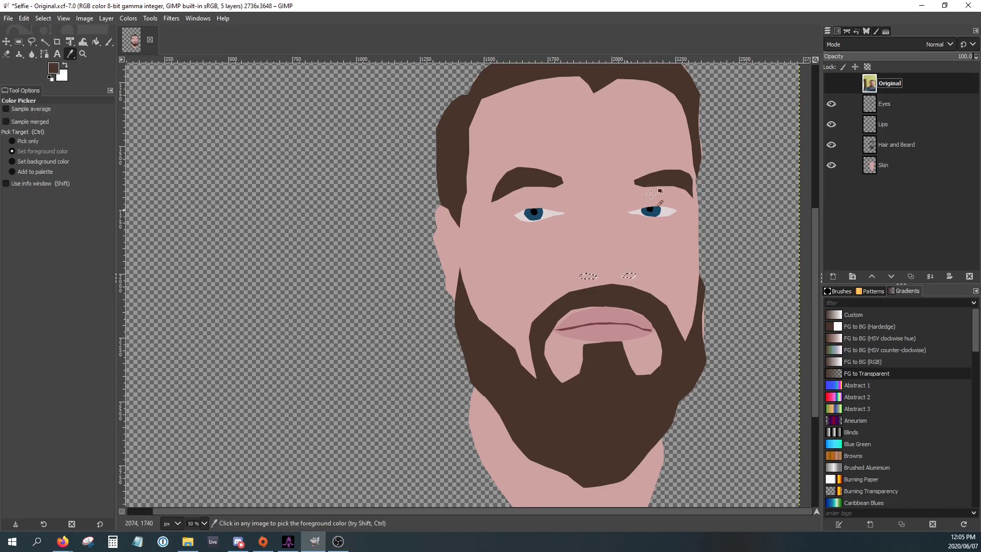
left_click(831, 83)
scroll(620, 291, "up", 5)
scroll(574, 305, "down", 8)
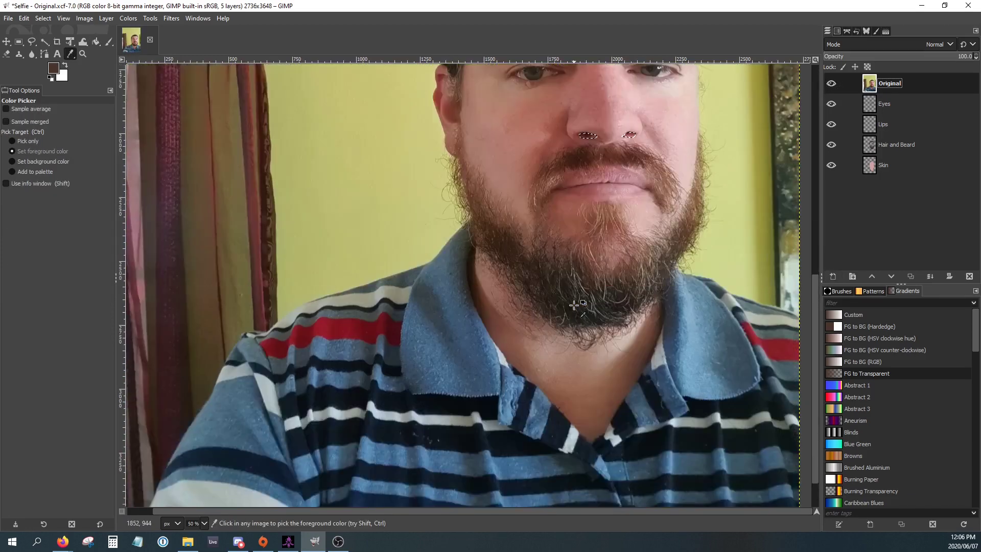
scroll(585, 167, "up", 4)
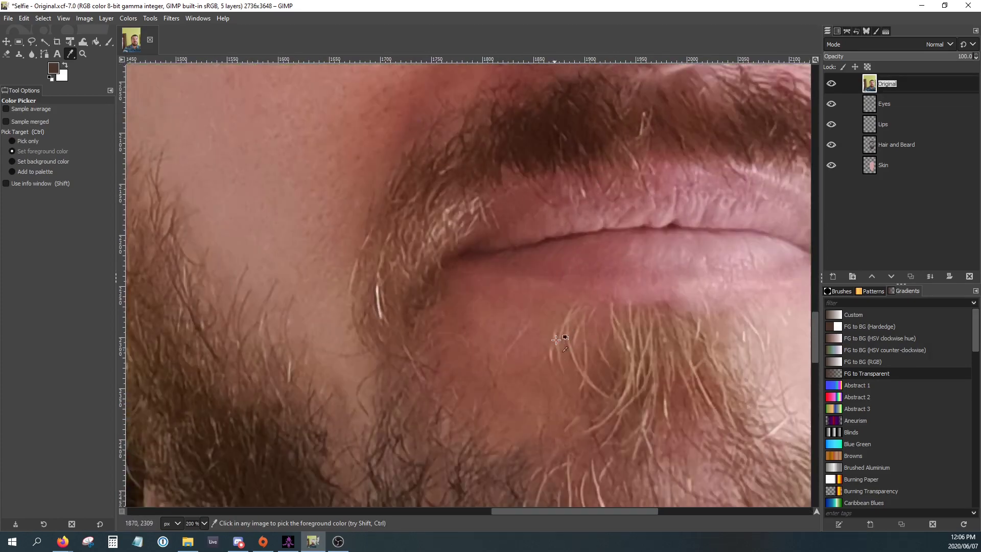
left_click_drag(816, 340, 814, 295)
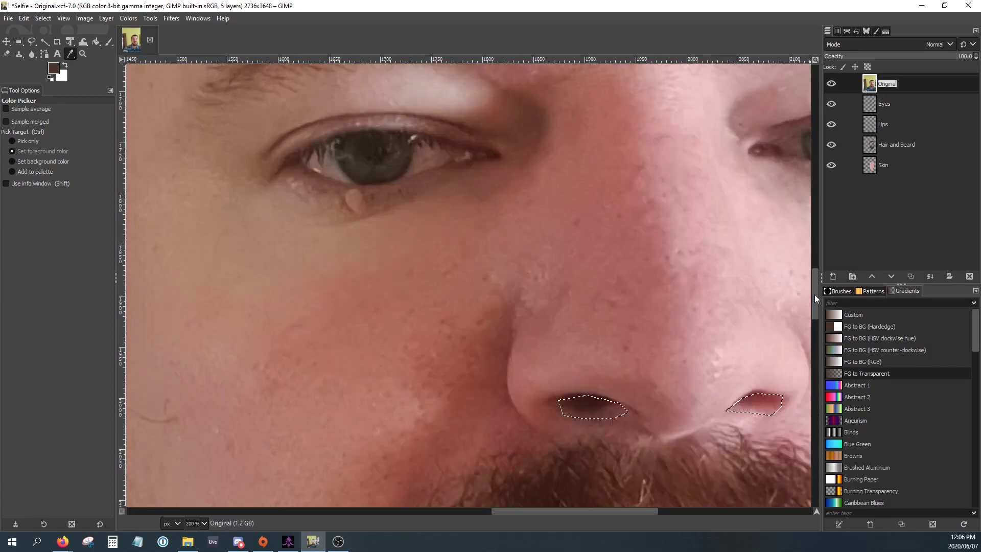
left_click(758, 397)
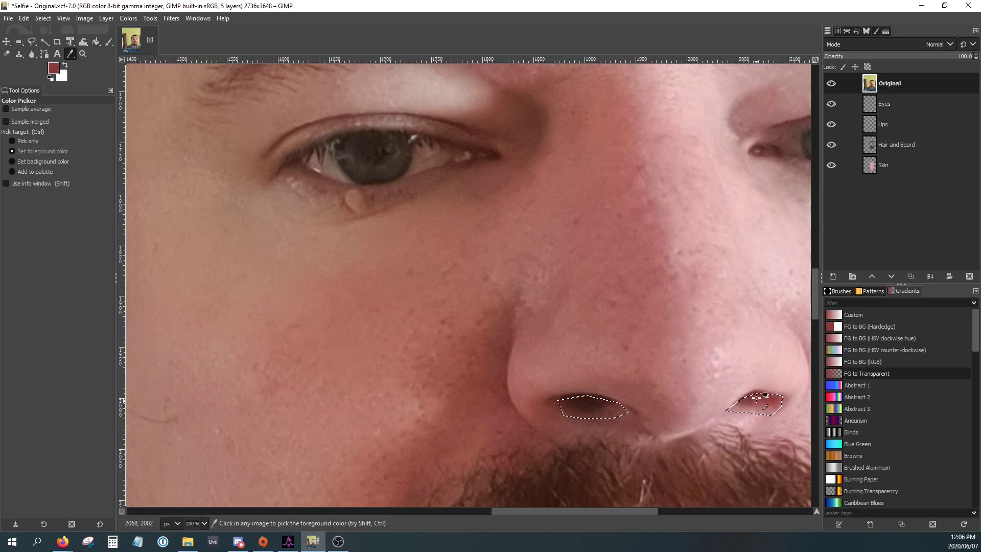
Create a transparent layer named Nostil and move it directly below the Original layer.
scroll(766, 287, "down", 3)
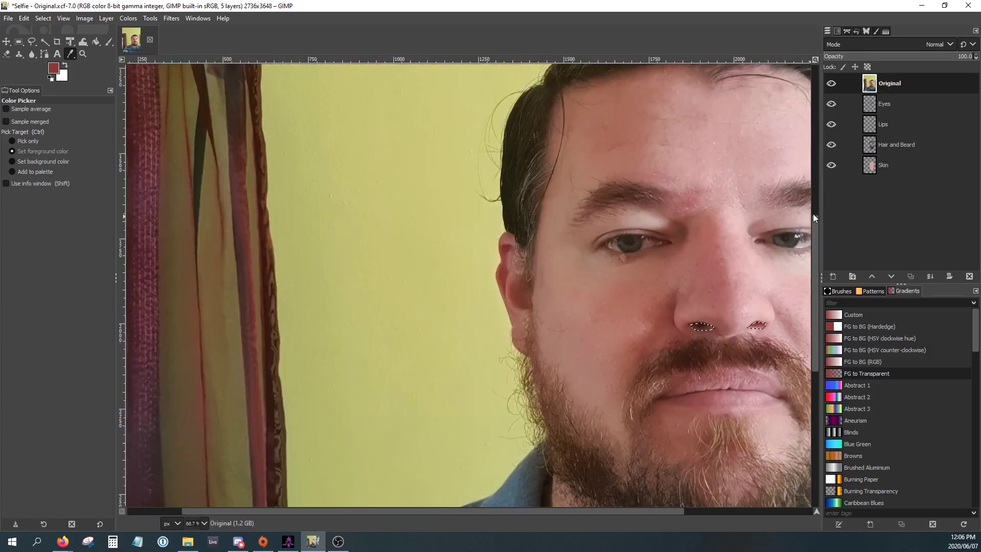
left_click(831, 277)
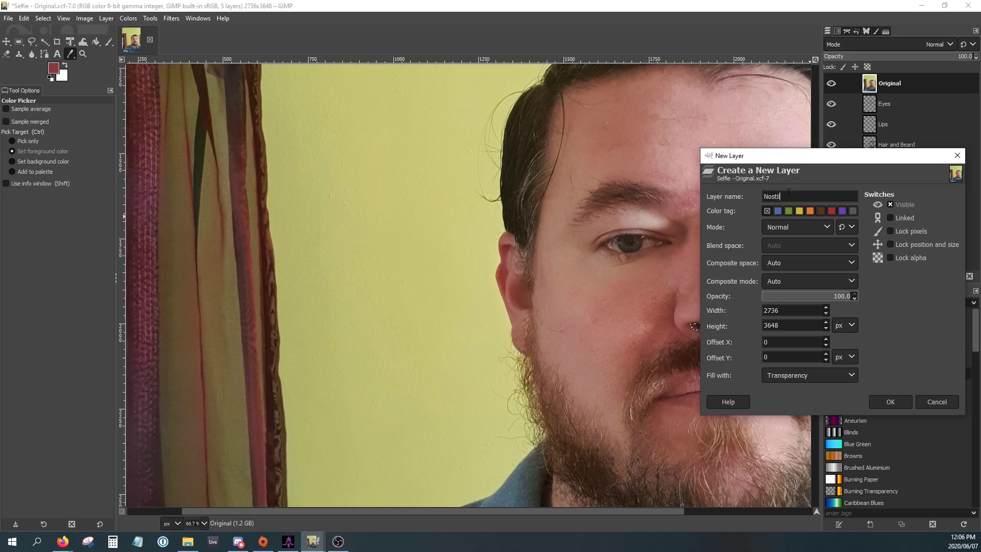
left_click(891, 401)
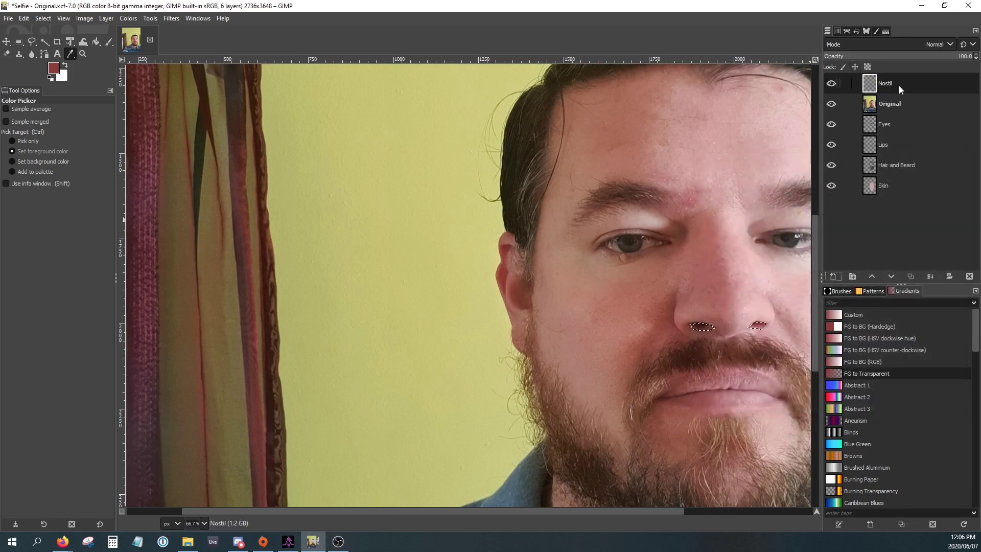
left_click_drag(899, 84, 899, 112)
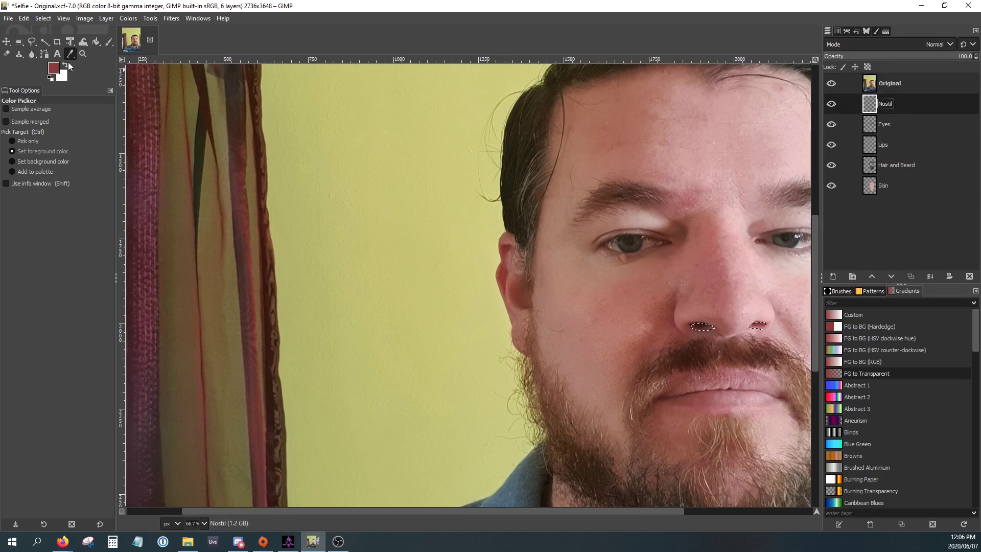
Bucket-fill both nostril selections with the dark red foreground color on the Nostil layer and check them with the Original layer hidden.
left_click(870, 82)
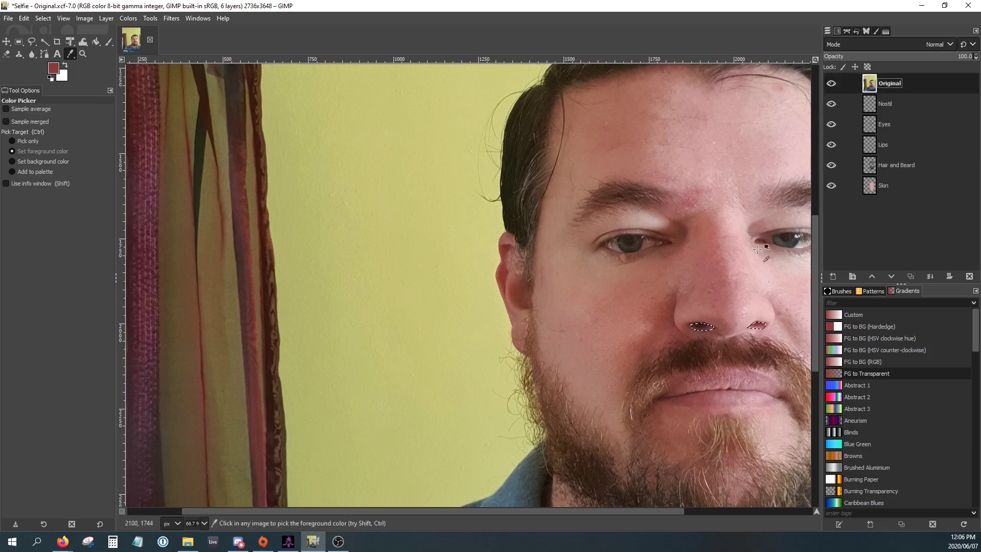
scroll(759, 325, "up", 4)
scroll(727, 326, "down", 3)
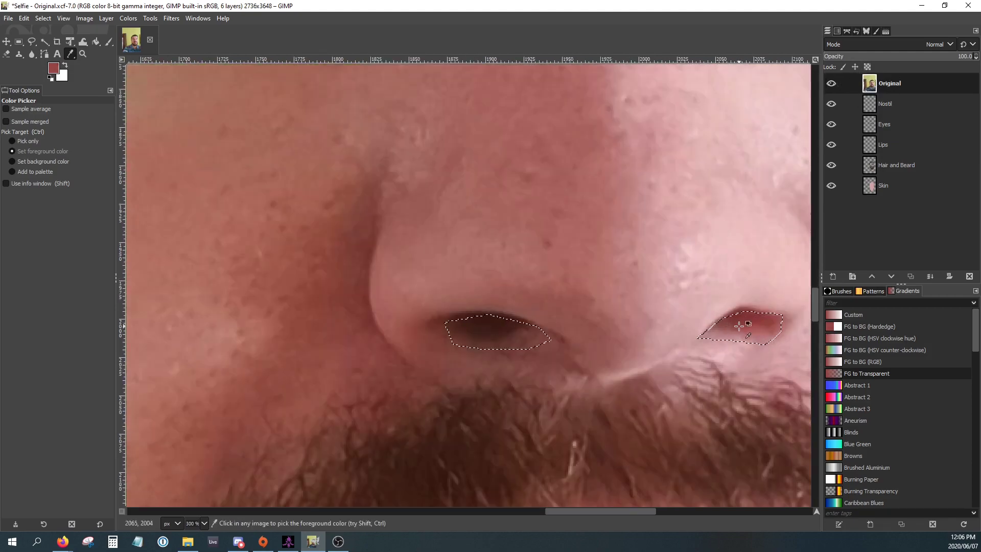
scroll(665, 189, "down", 1)
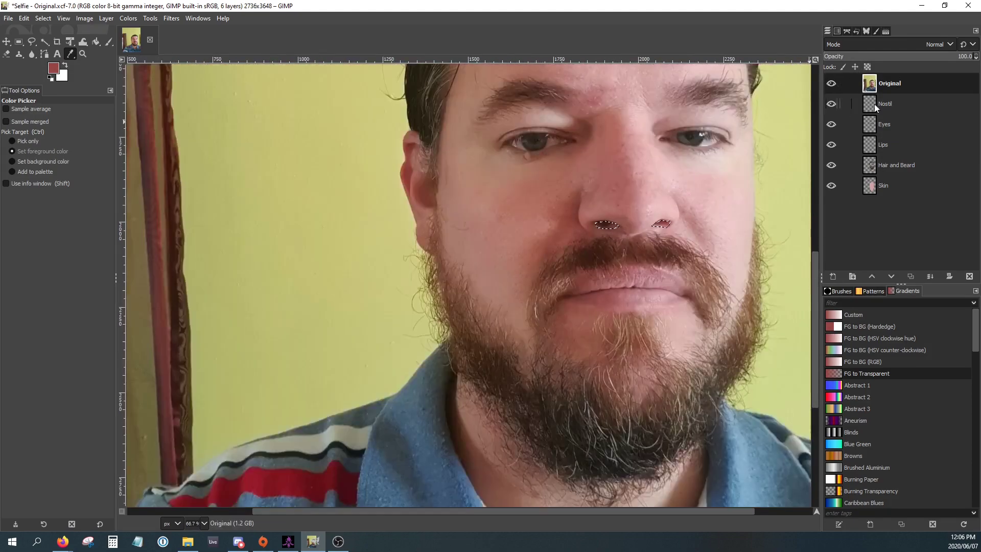
left_click(875, 103)
left_click(94, 45)
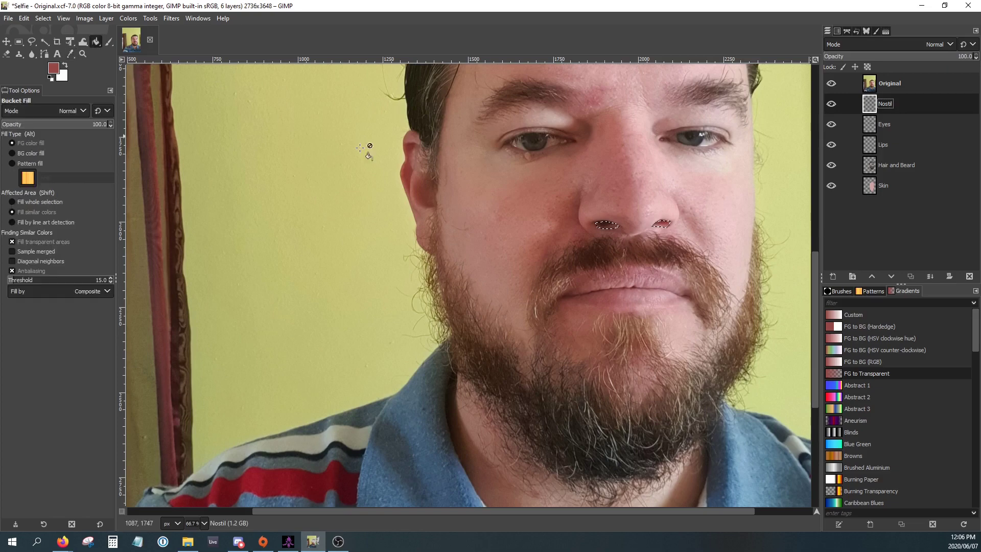
left_click(604, 224)
left_click(830, 84)
left_click(830, 84)
Replace the nostril selection with one made from the Nose Outline path.
left_click(847, 31)
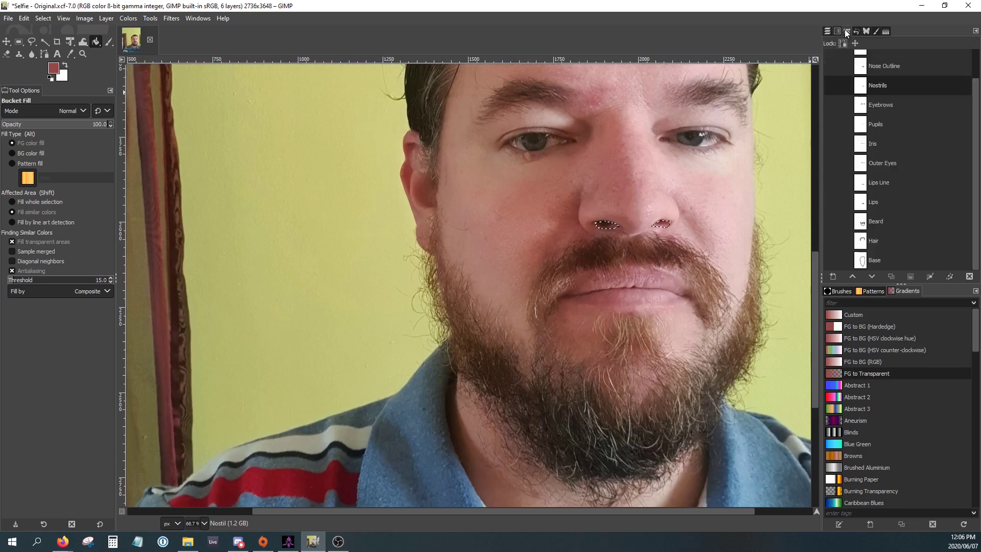
left_click(877, 69)
right_click(877, 69)
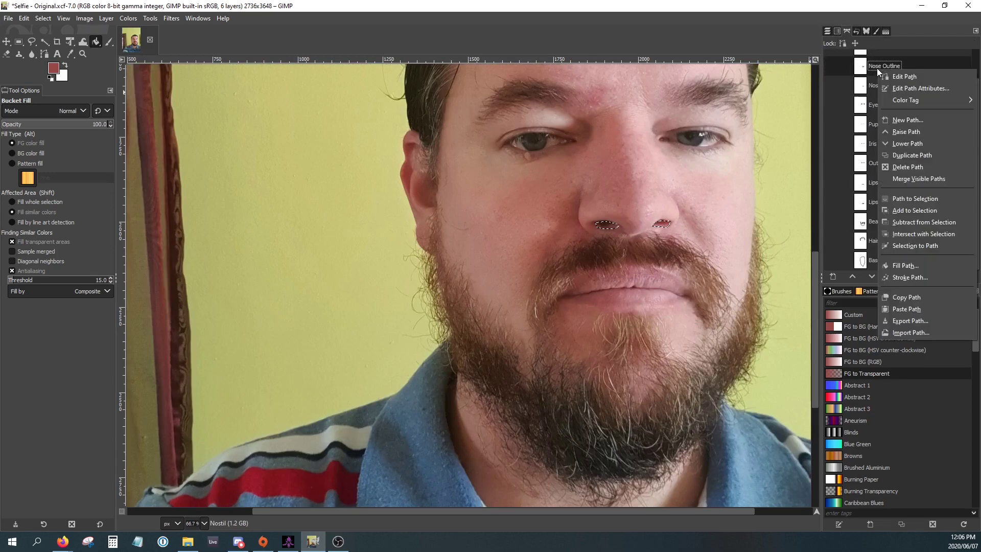
left_click(909, 198)
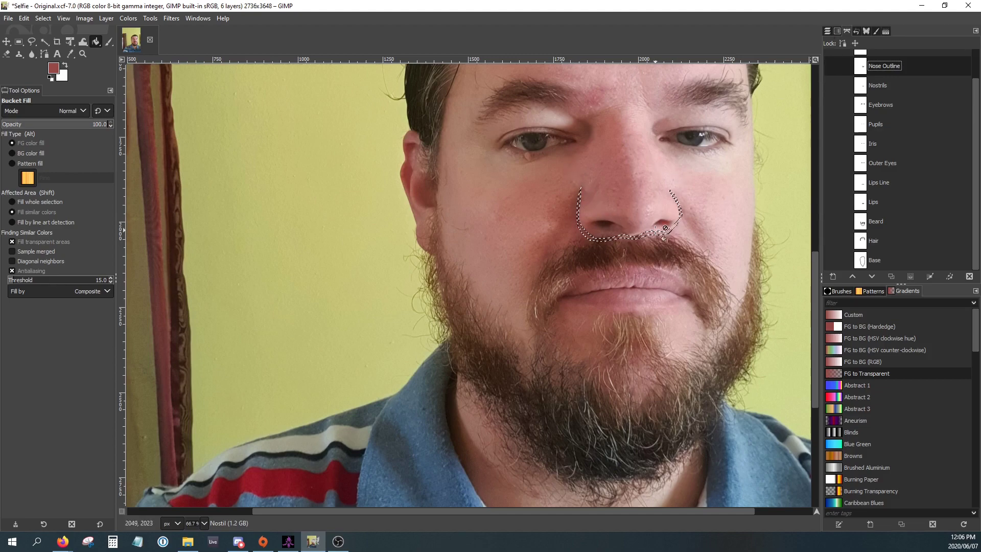
scroll(653, 132, "up", 2)
left_click_drag(653, 132, 649, 265)
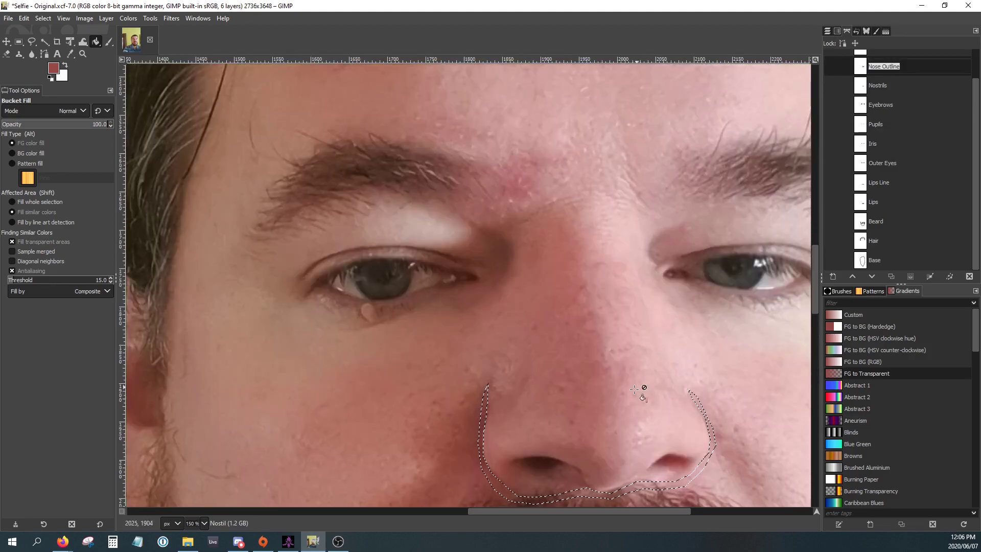
scroll(623, 398, "down", 1)
scroll(623, 398, "up", 1)
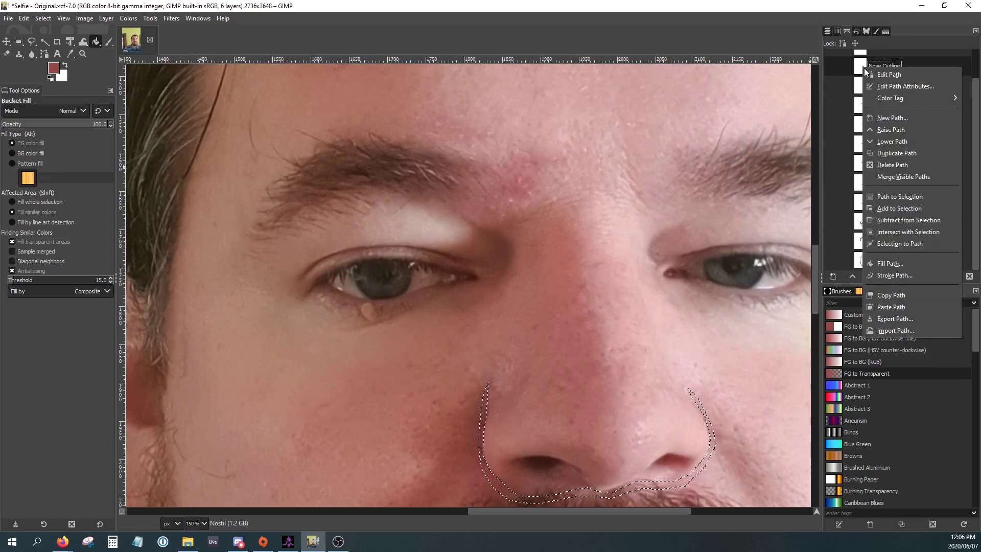
Display the Nose Outline path's anchor points for editing and convert the path to a selection again.
left_click(876, 74)
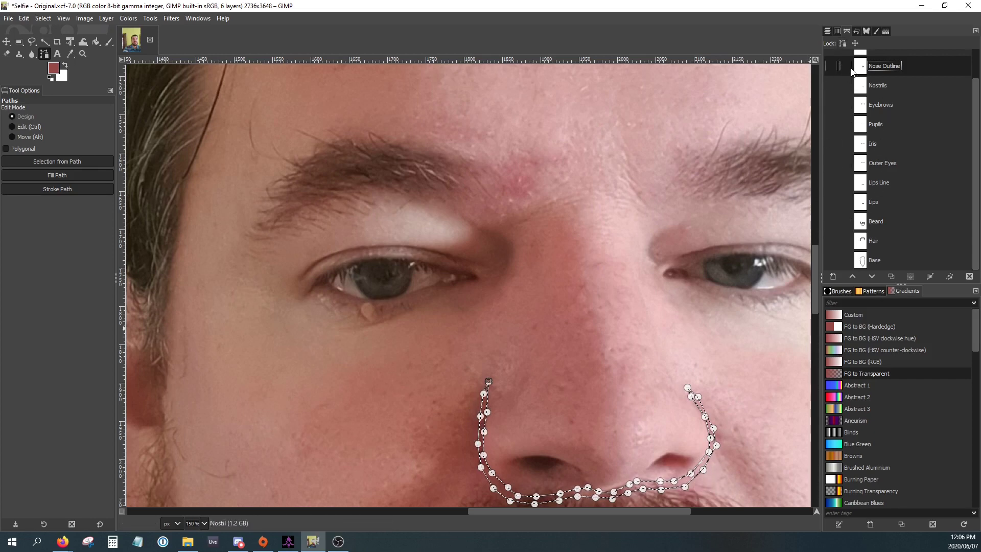
left_click(828, 32)
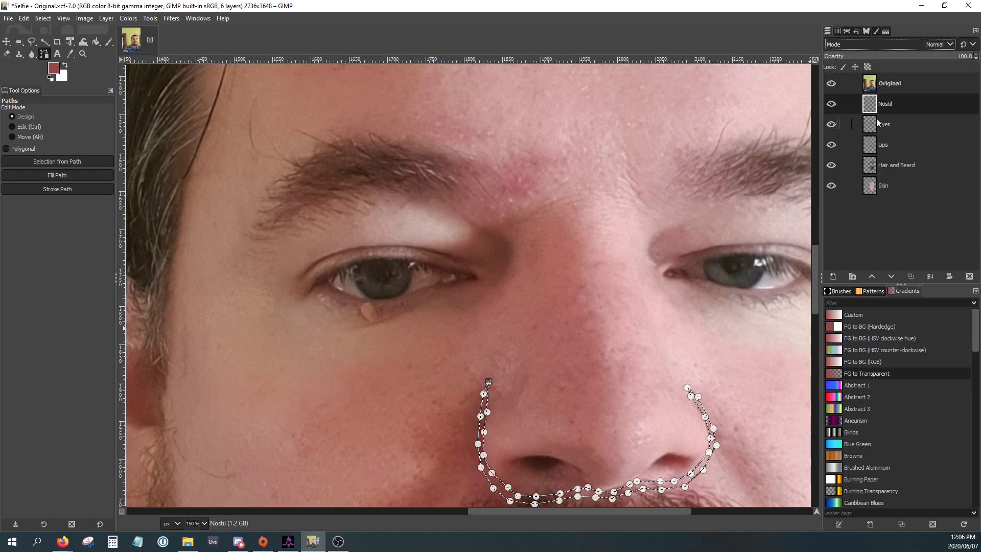
left_click(846, 30)
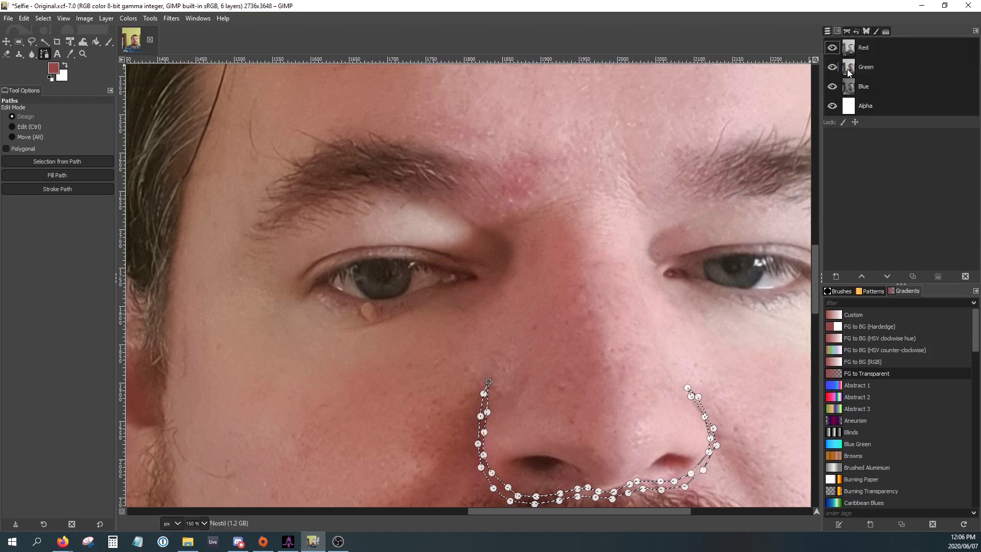
right_click(875, 65)
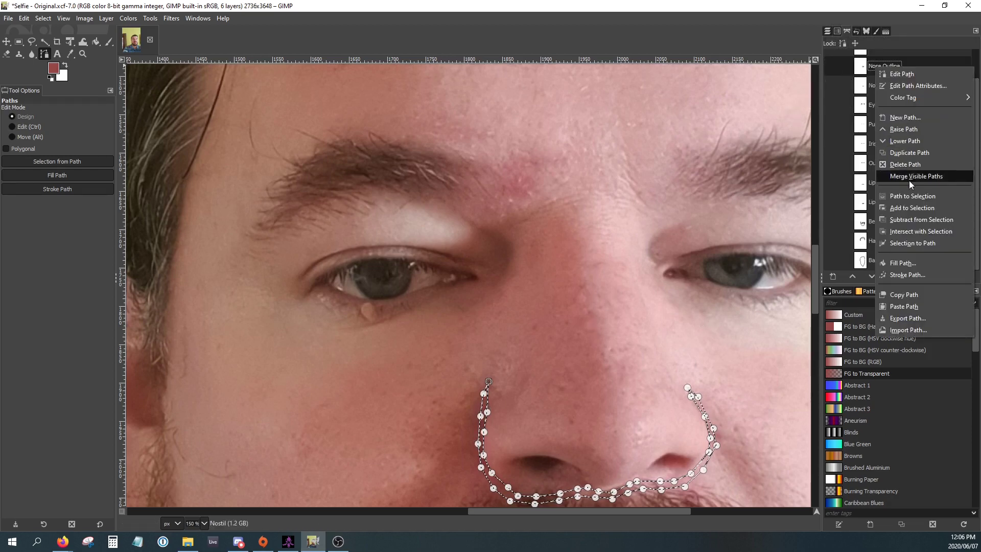
left_click(910, 198)
scroll(671, 327, "down", 2)
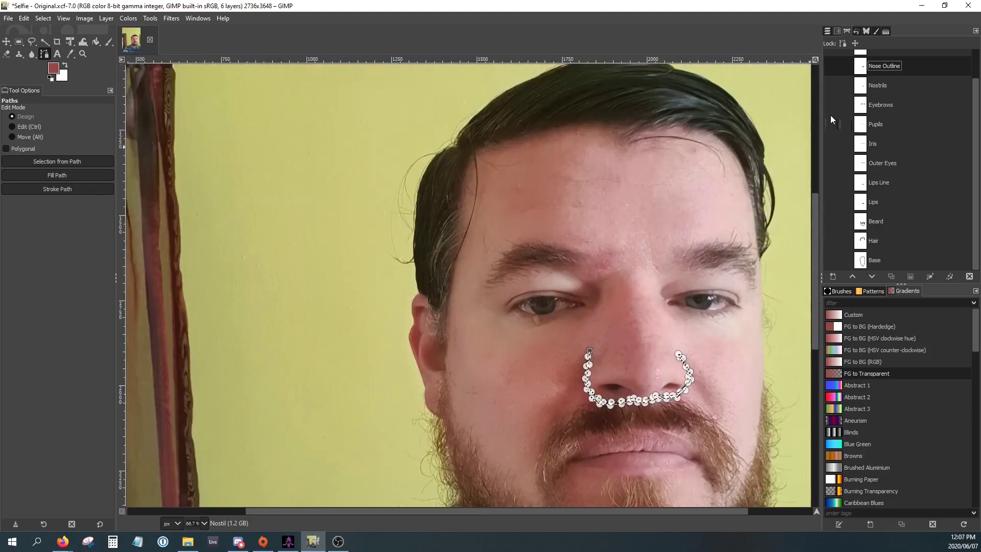
Rename the Nostil layer as Nose.
left_click(827, 31)
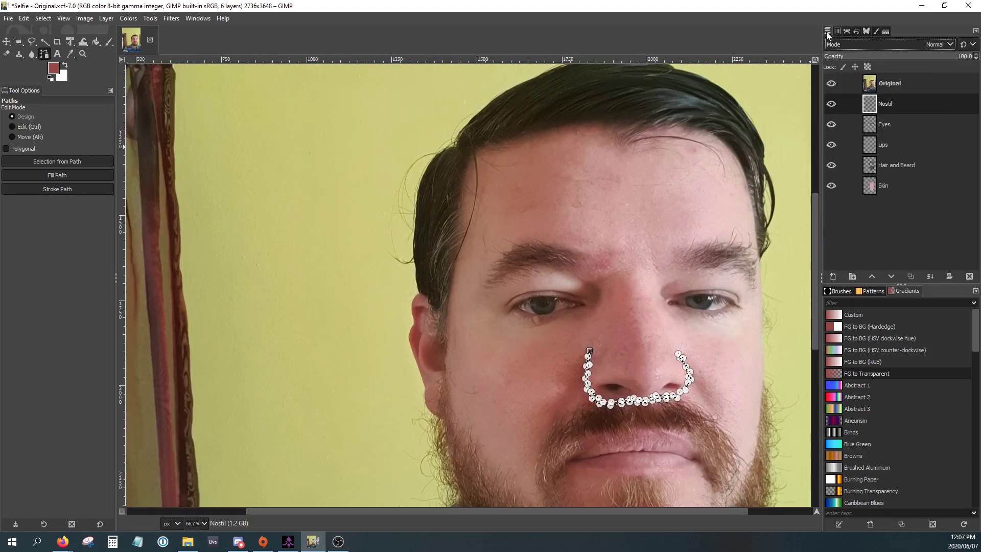
double_click(890, 109)
type("Nose")
key("Return")
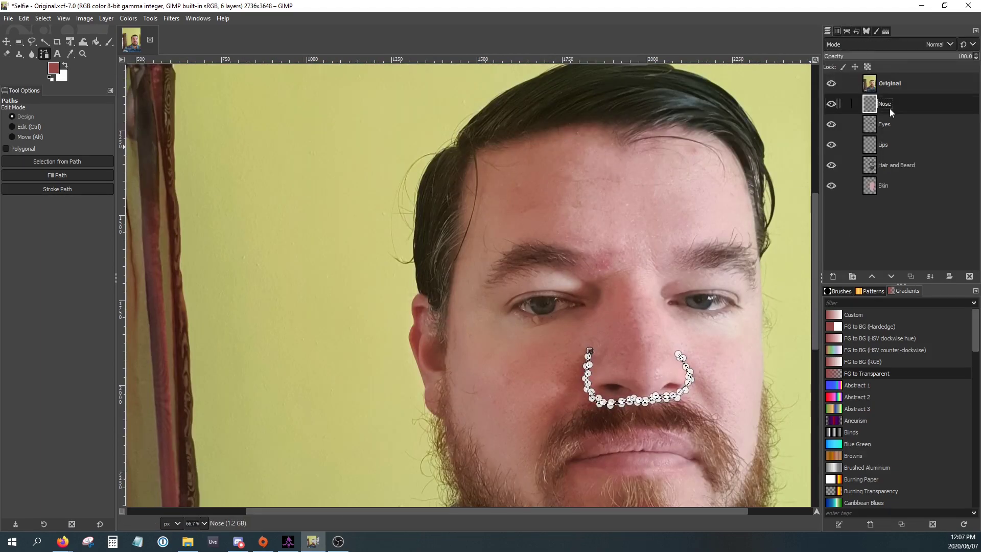
Hide the Original layer and bucket-fill the nose outline selection with the dark red on the Nose layer.
scroll(617, 414, "up", 4)
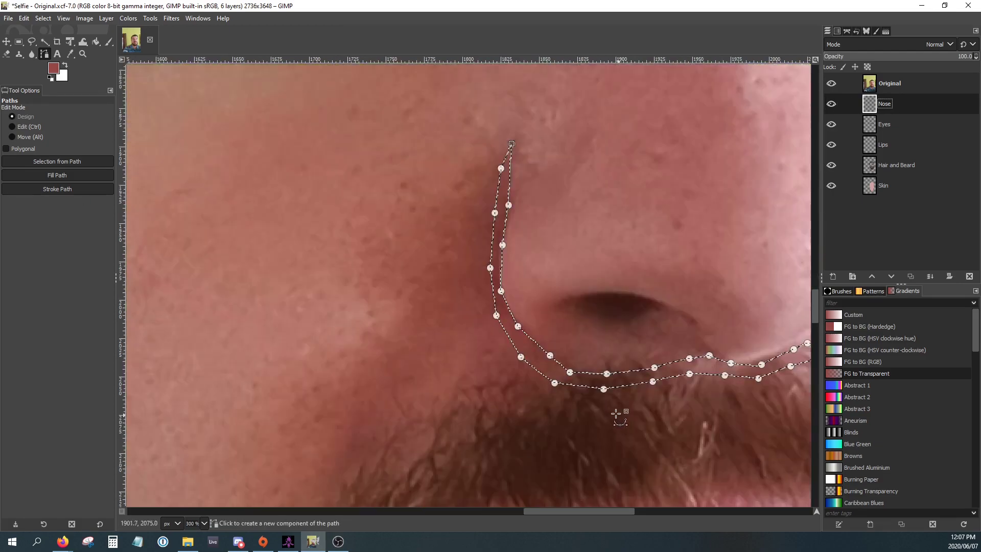
scroll(620, 417, "up", 1)
key("shift+b")
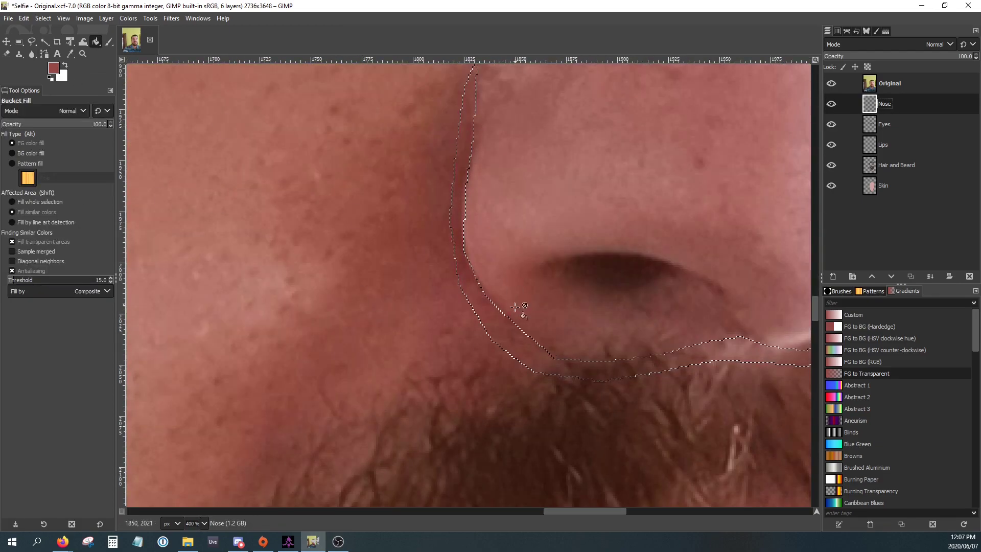
left_click(832, 84)
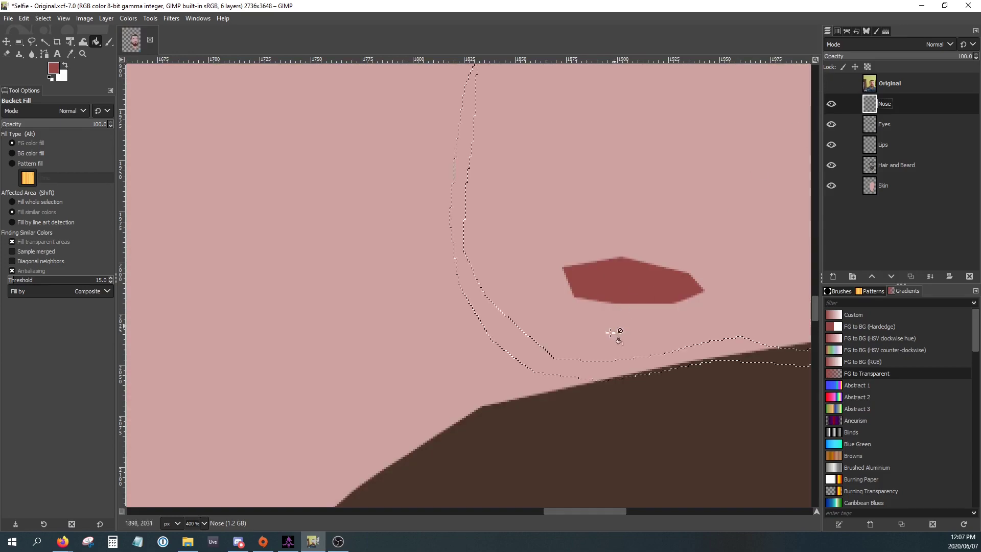
left_click(580, 368)
scroll(665, 332, "down", 3)
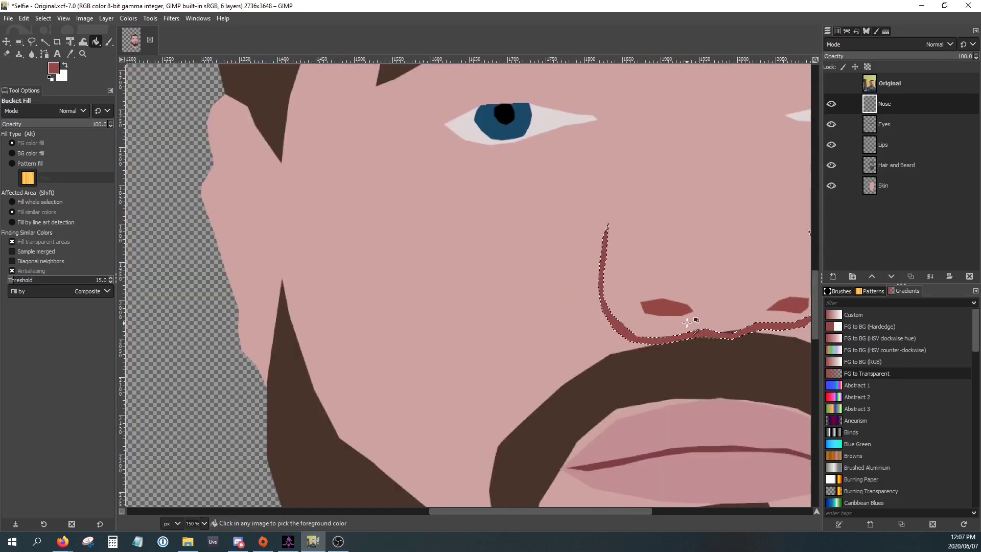
scroll(720, 325, "down", 1)
scroll(720, 325, "up", 7)
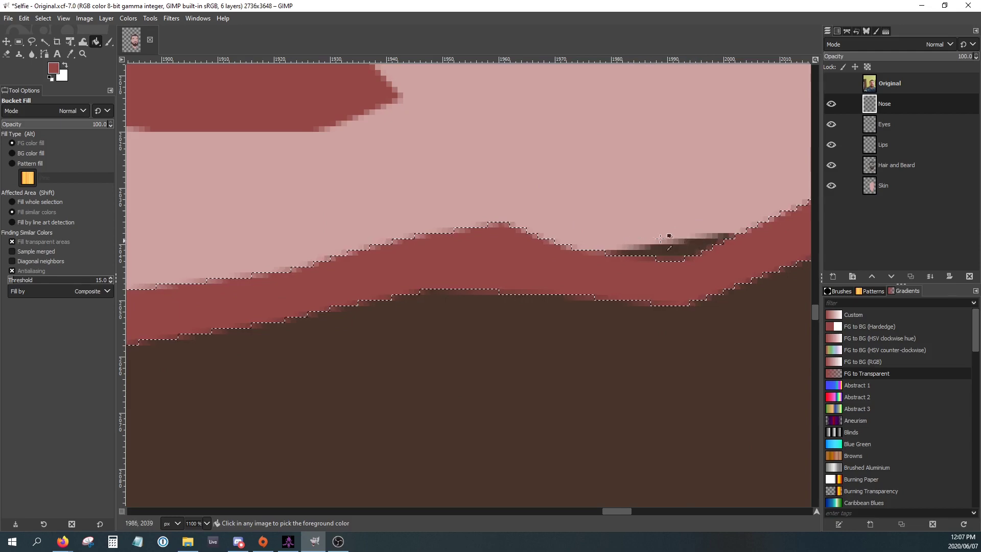
scroll(670, 237, "down", 8)
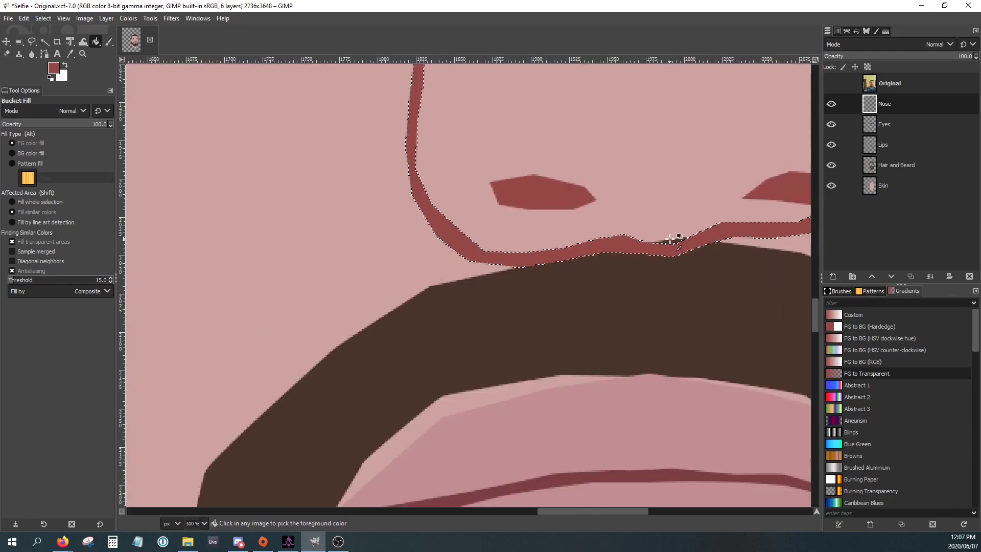
Replace the nose outline selection with one made from the Ear Shadow path.
left_click(840, 31)
left_click(847, 33)
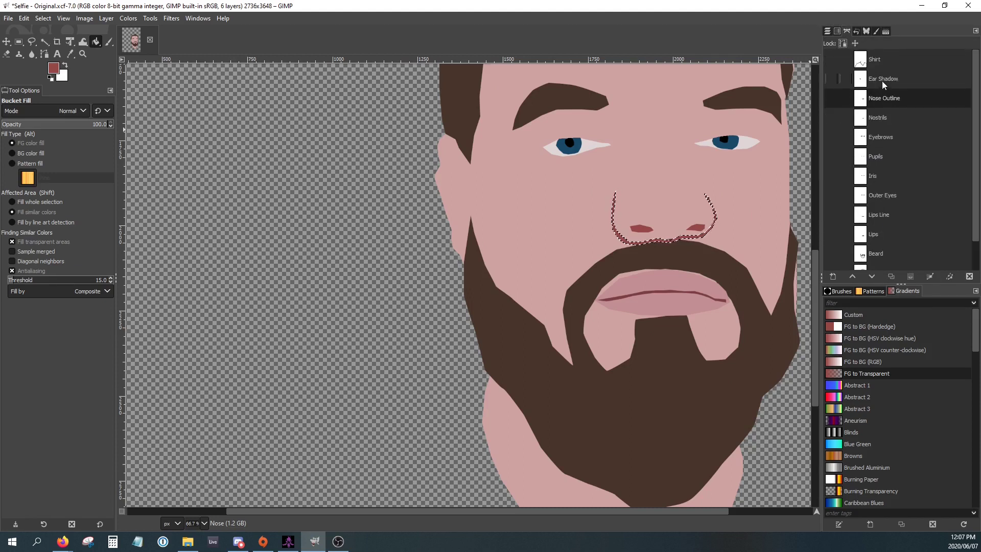
left_click(882, 80)
right_click(882, 80)
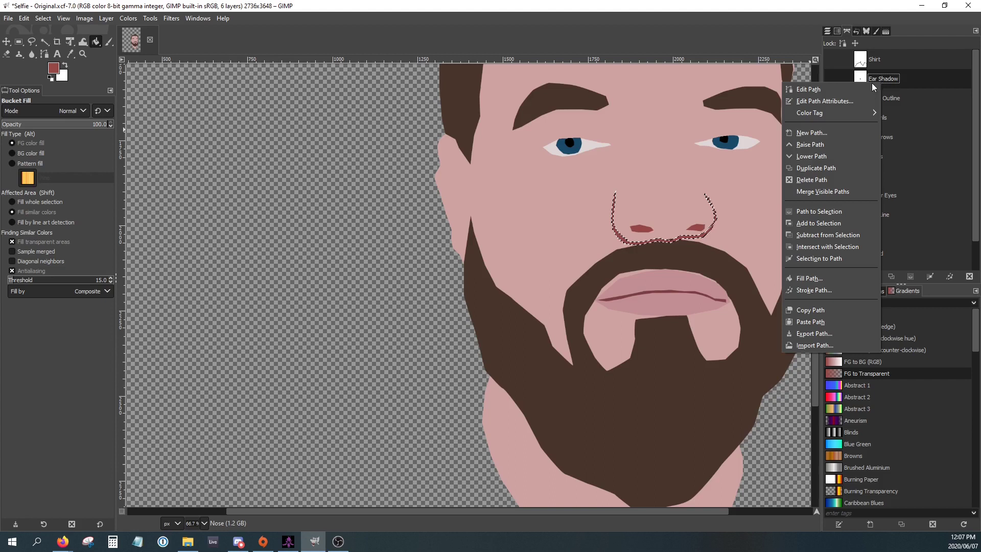
left_click(807, 212)
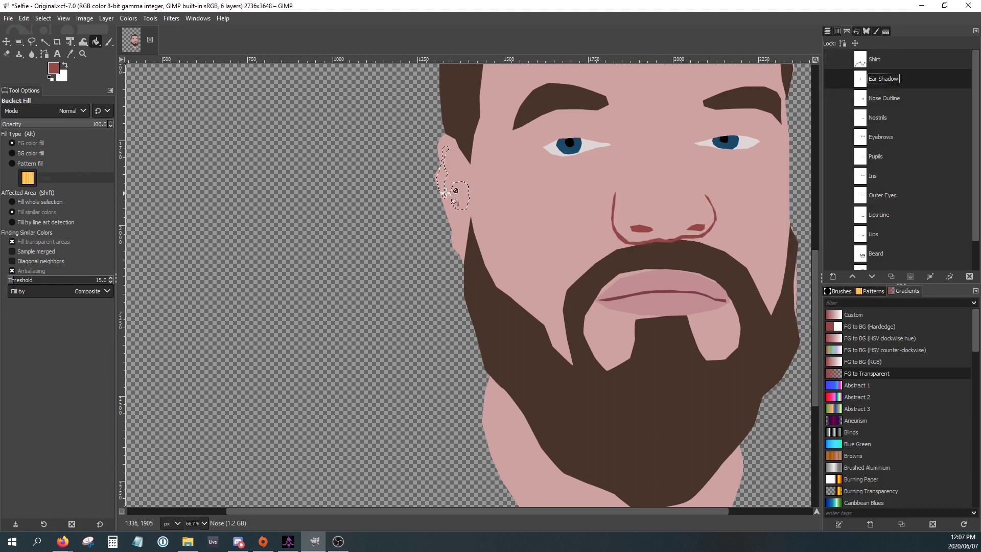
scroll(455, 192, "up", 4)
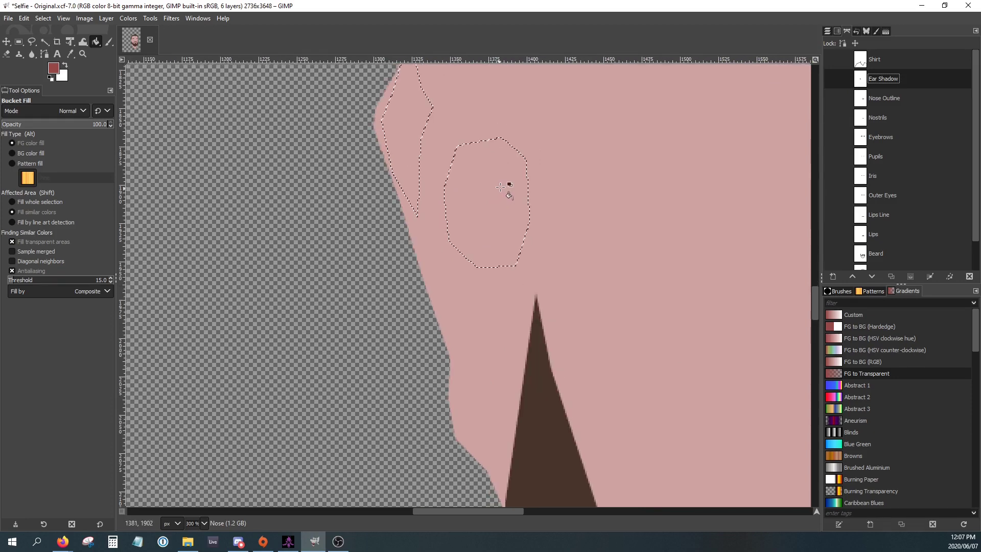
Edit the Ear Shadow path by moving the anchors on the cheek side of the inner-ear shape inward, away from the cheek.
right_click(856, 78)
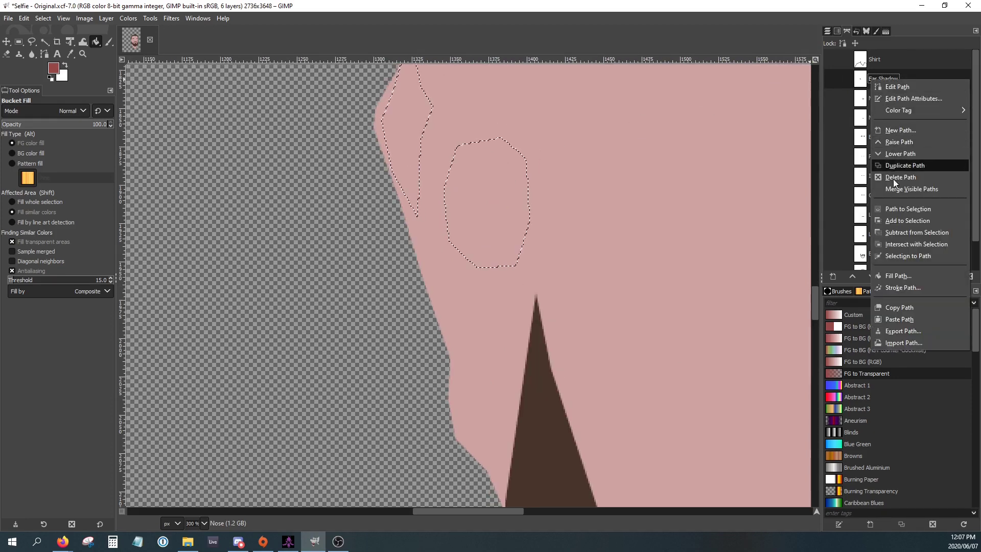
left_click(898, 86)
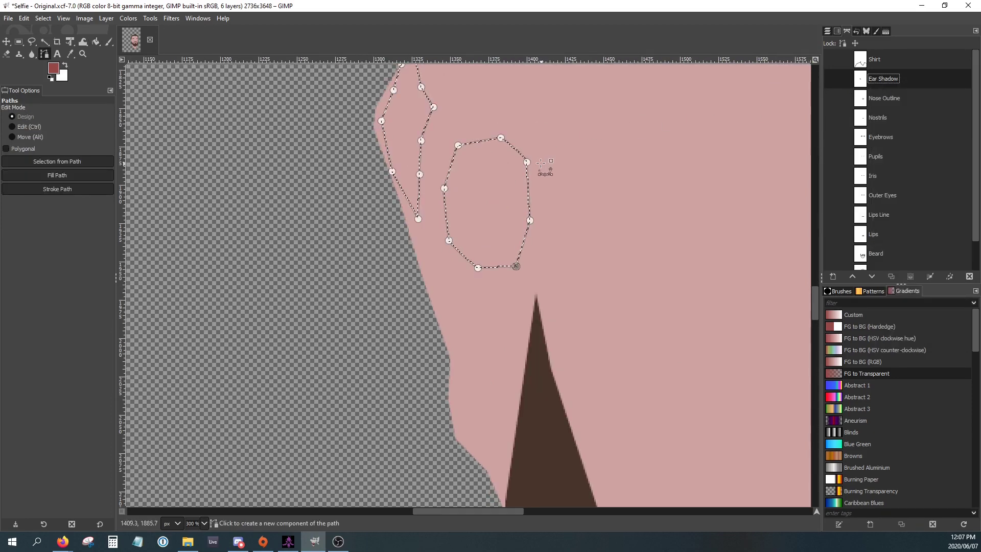
left_click_drag(527, 162, 492, 176)
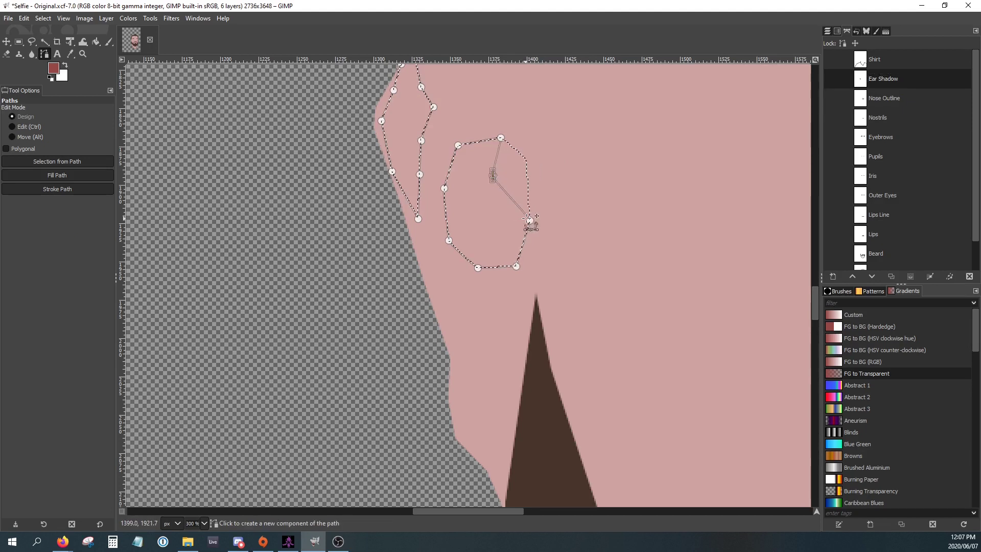
left_click_drag(530, 219, 477, 229)
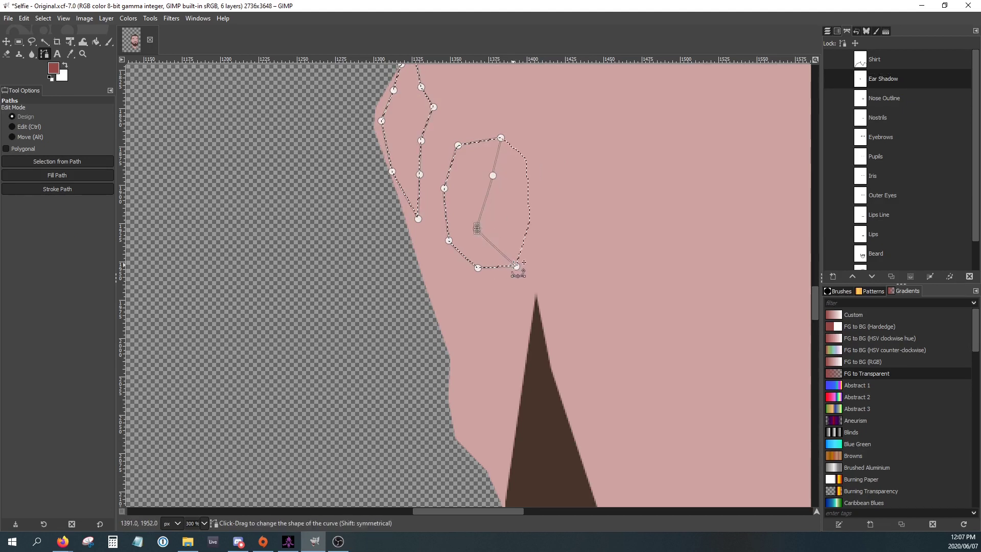
left_click_drag(516, 265, 480, 257)
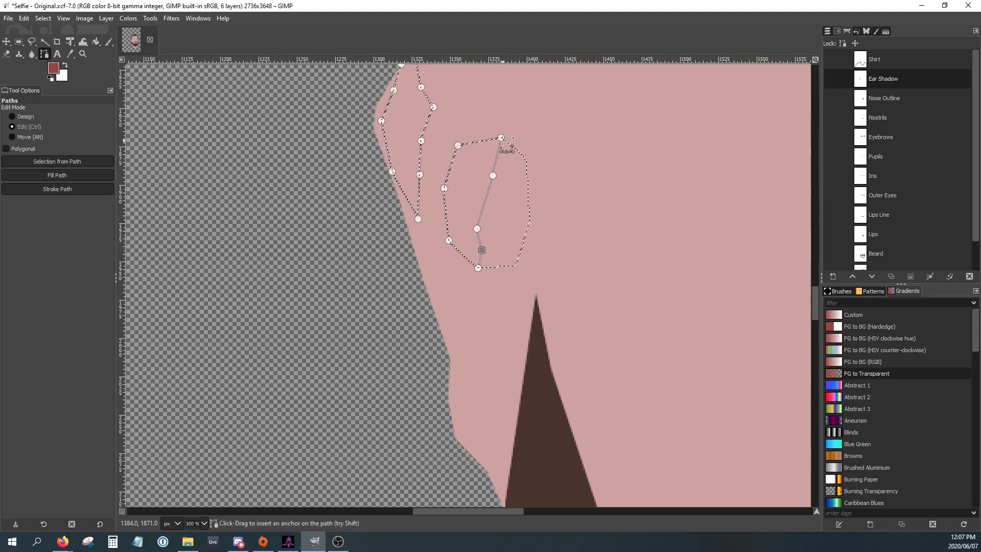
left_click_drag(505, 147, 500, 138)
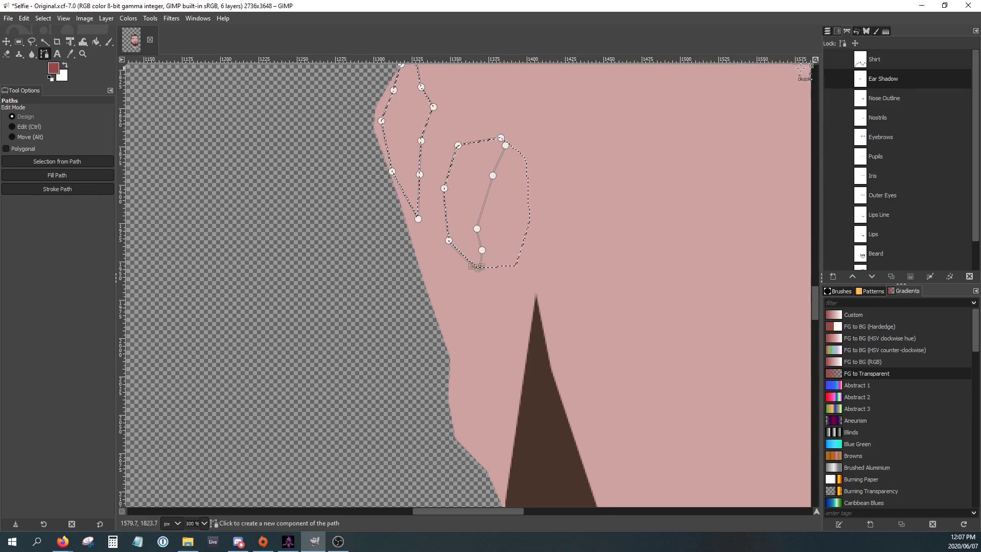
Show the Original layer and pick the ear's dark red shadow tone from it as the foreground color.
scroll(692, 153, "down", 3)
left_click(829, 32)
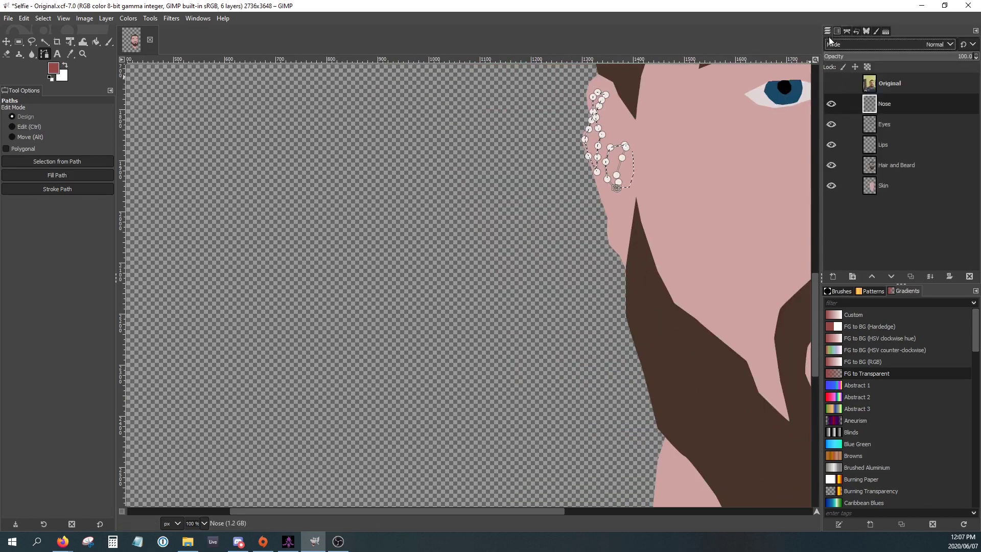
left_click(830, 84)
left_click(890, 83)
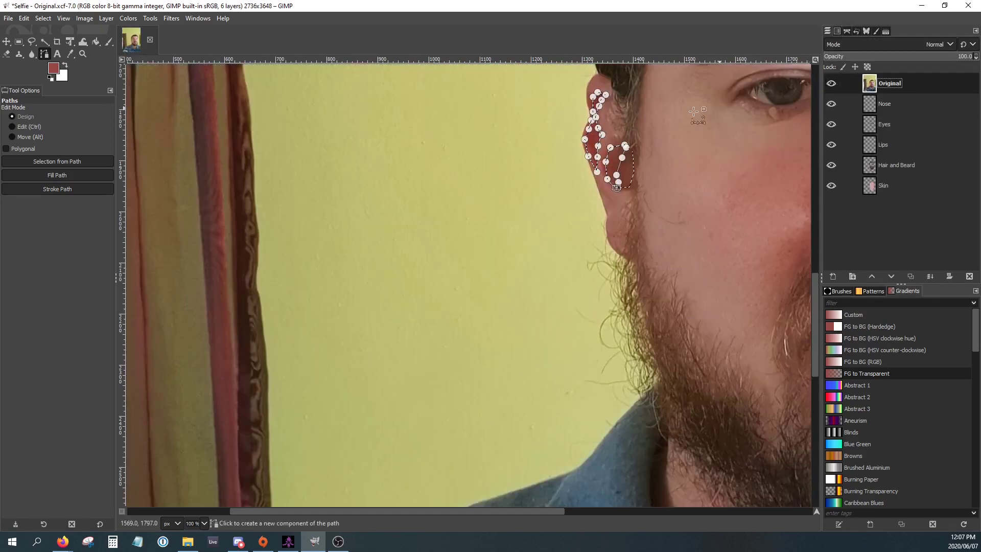
left_click(70, 54)
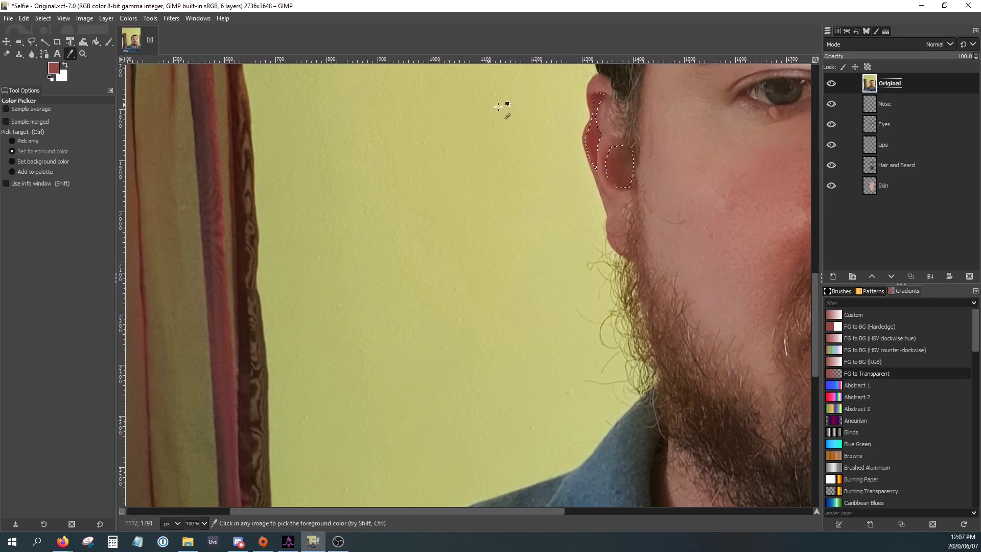
left_click(596, 138)
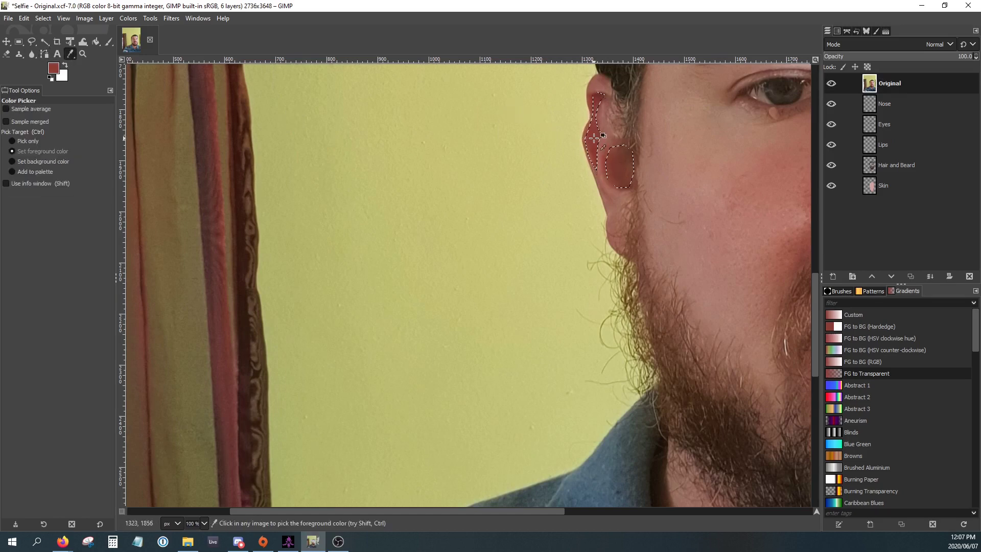
Make Nose the active layer and replace the selection with one made from the edited Ear Shadow path.
left_click(873, 106)
left_click(846, 31)
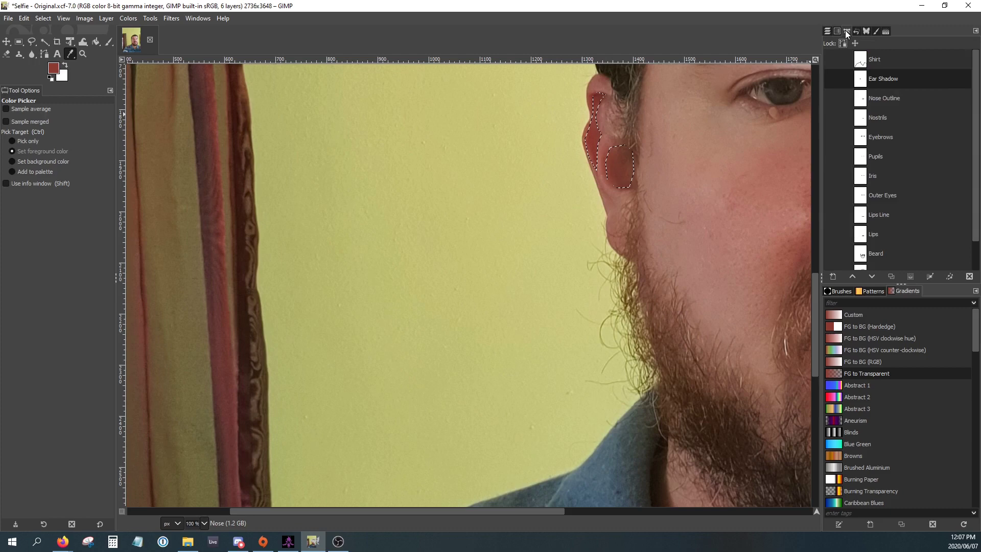
right_click(863, 82)
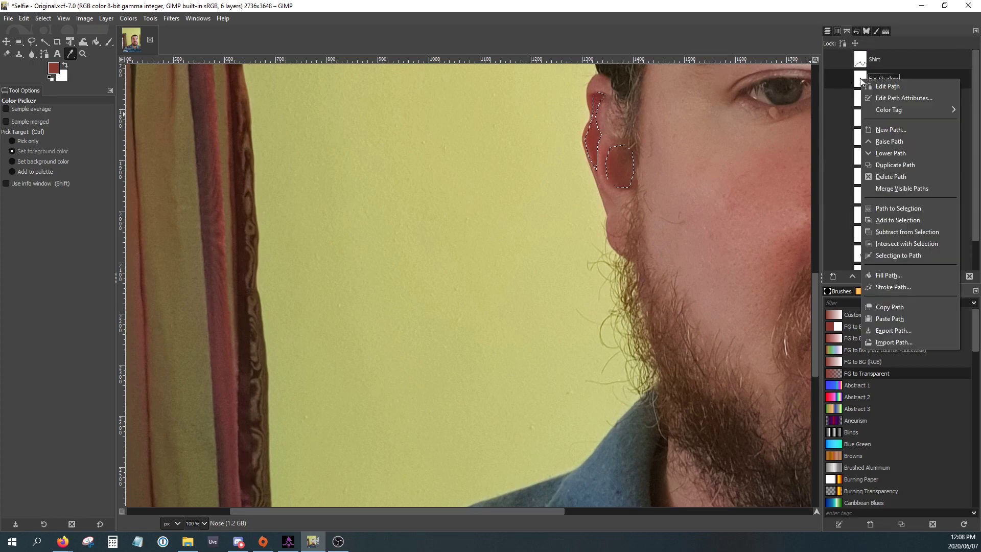
left_click(882, 209)
Create a transparent layer named Ears directly above the Nose layer.
left_click(827, 30)
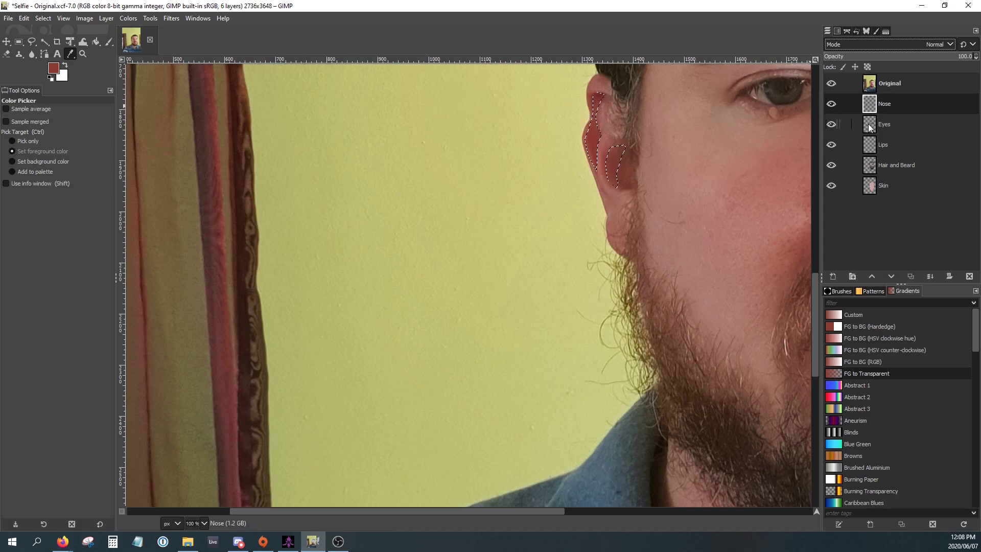
left_click(834, 277)
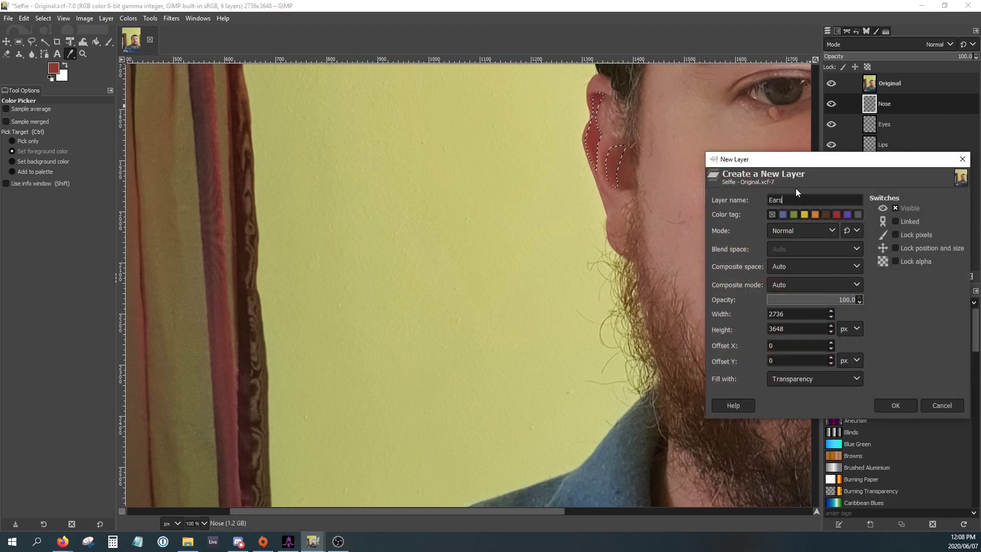
left_click(896, 405)
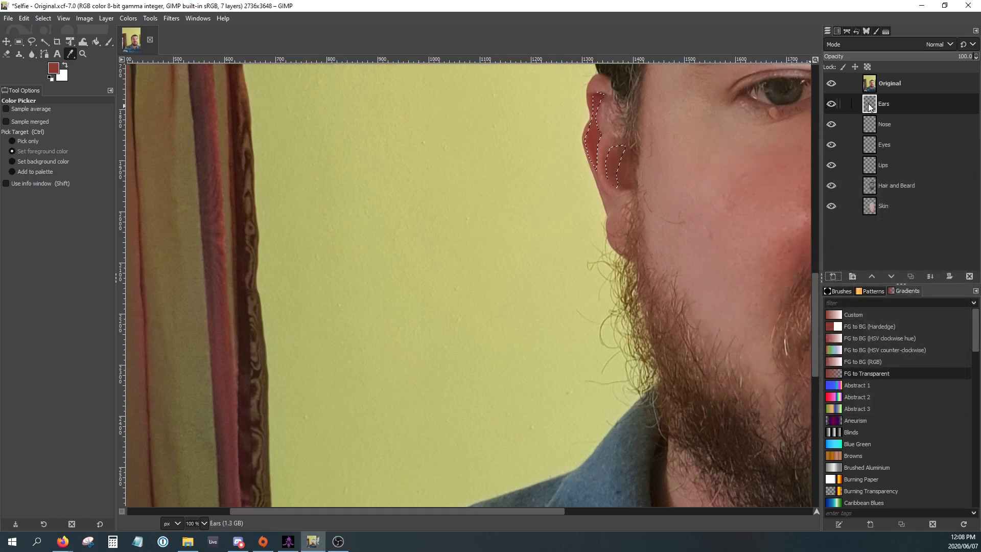
Bucket-fill the ear shadow selection with the picked dark red on the Ears layer and hide the Original layer.
left_click(95, 42)
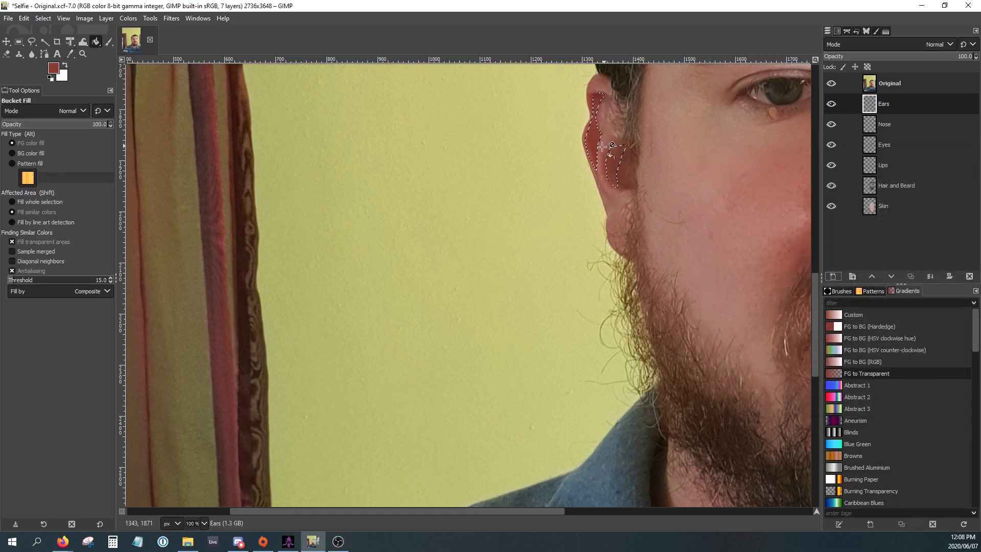
left_click(616, 158)
left_click(832, 83)
Examine the filled ear shadows together with the rest of the flat-color face.
scroll(664, 175, "down", 4)
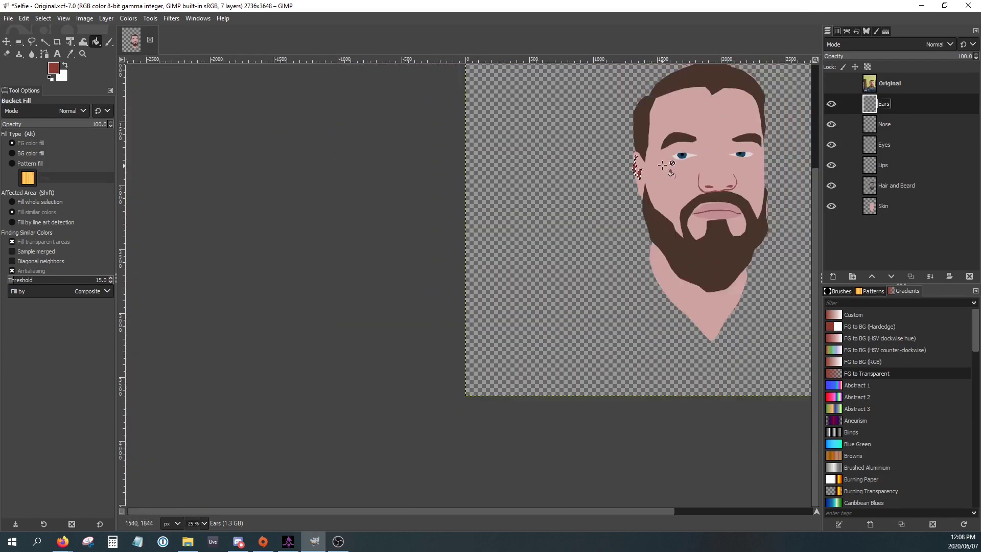
scroll(664, 175, "up", 2)
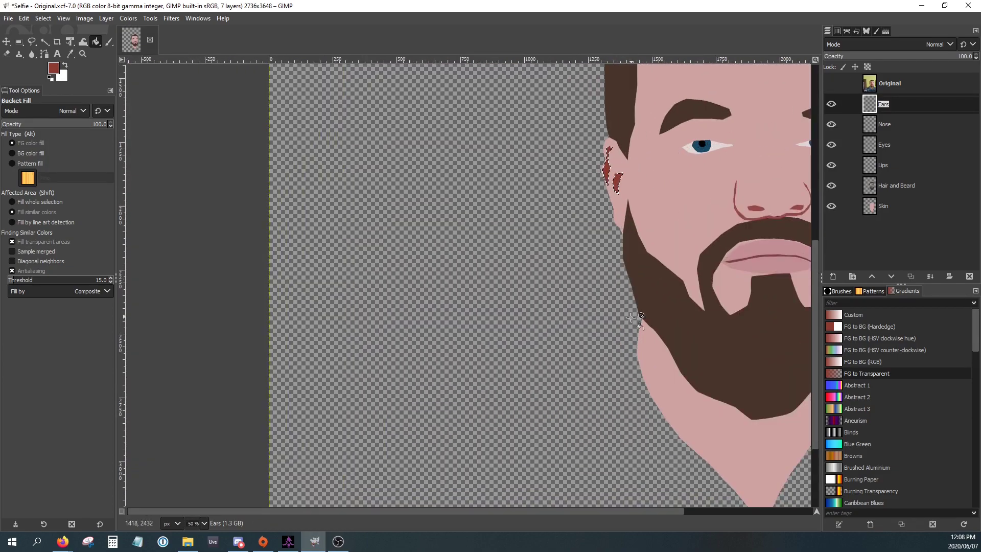
scroll(629, 317, "down", 3)
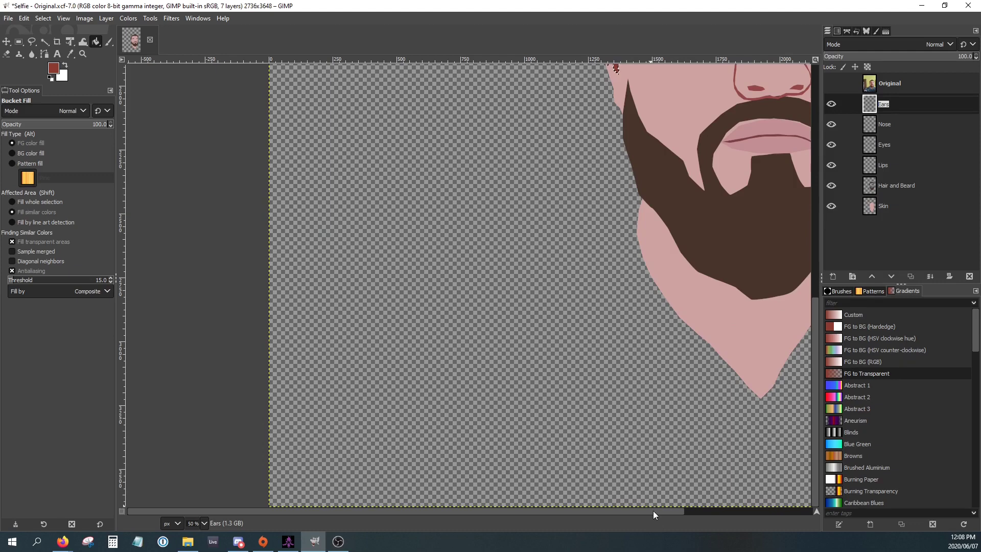
left_click_drag(654, 511, 772, 511)
left_click_drag(817, 342, 809, 233)
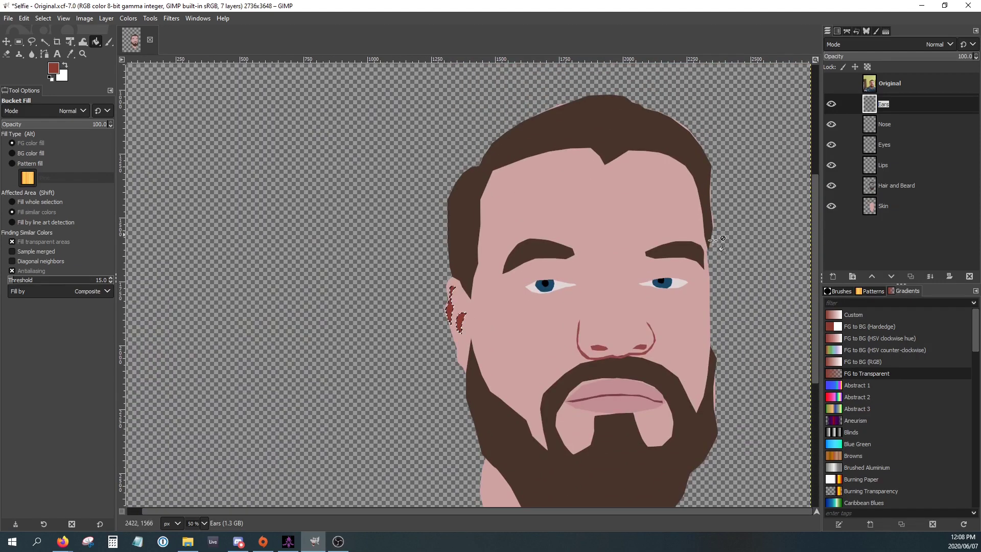
scroll(638, 268, "down", 2)
scroll(637, 268, "up", 2)
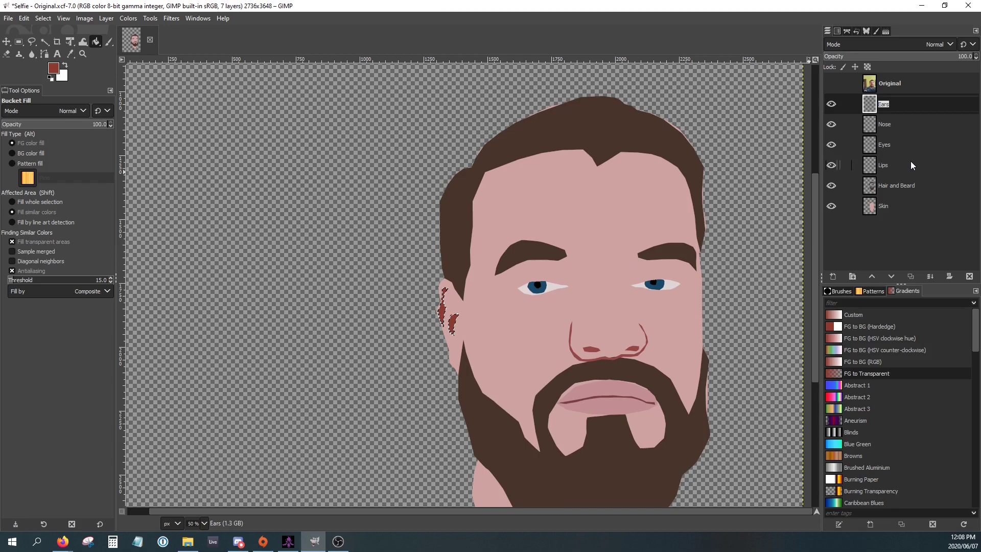
Replace the ear shadow selection with one made from the Shirt path and compare it briefly with the Original photo.
left_click(847, 31)
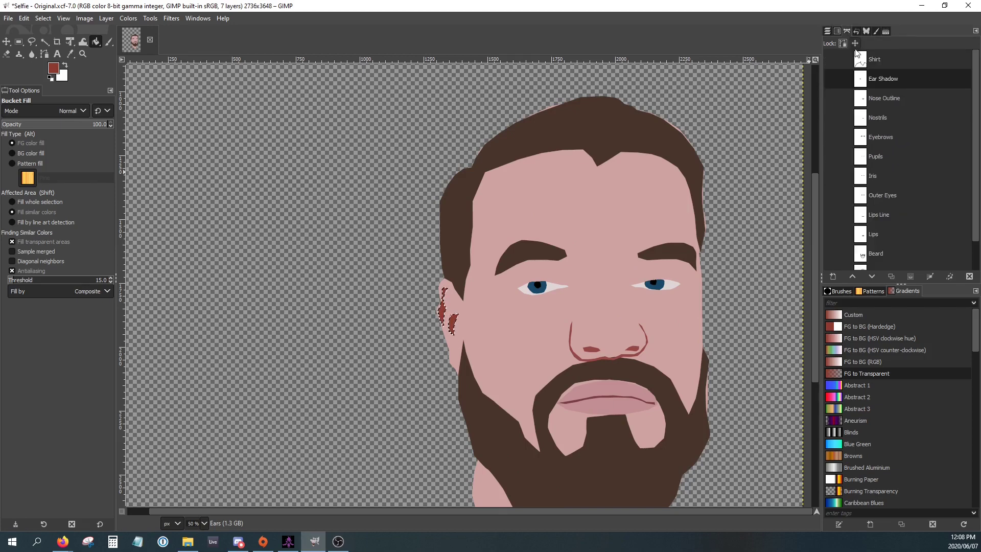
right_click(872, 64)
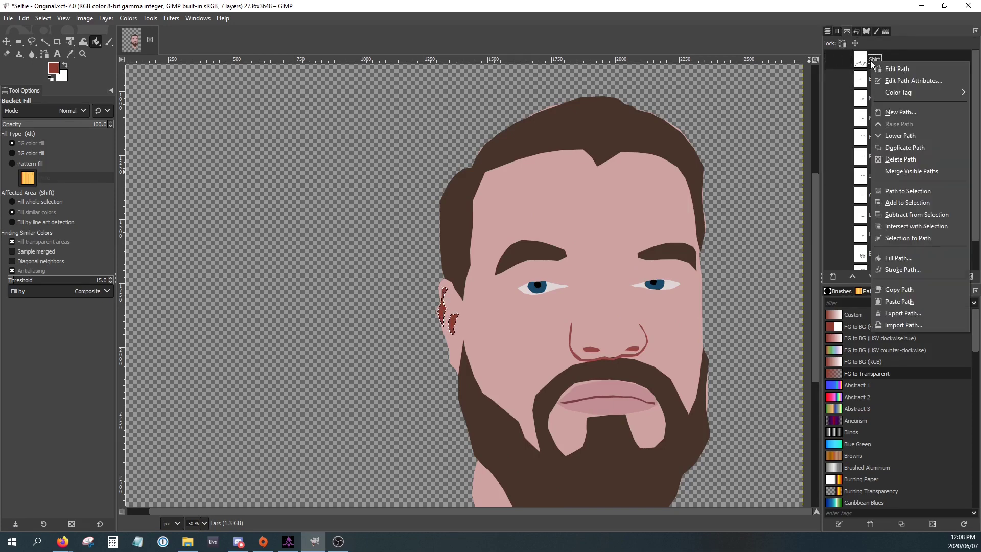
left_click(908, 190)
scroll(689, 261, "down", 2)
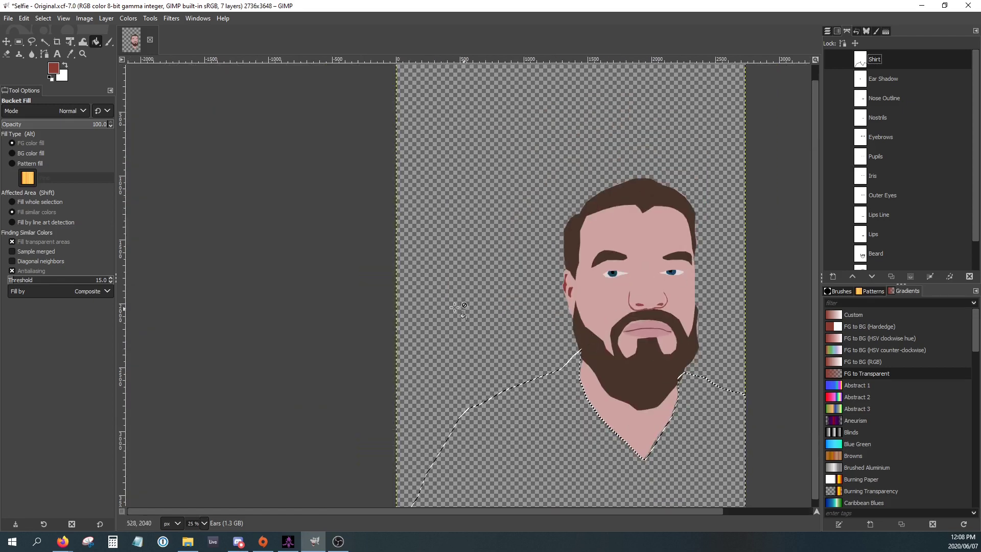
left_click(828, 32)
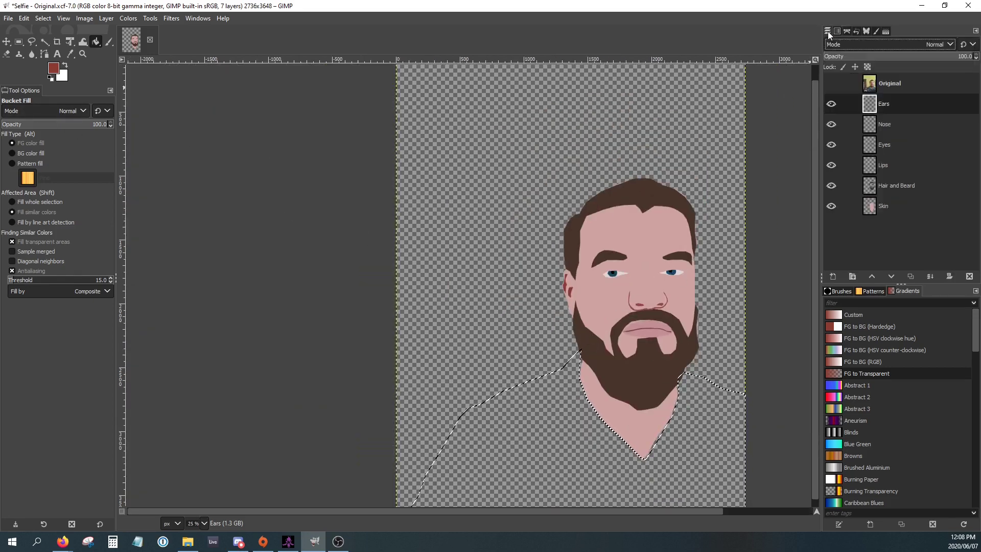
left_click(831, 83)
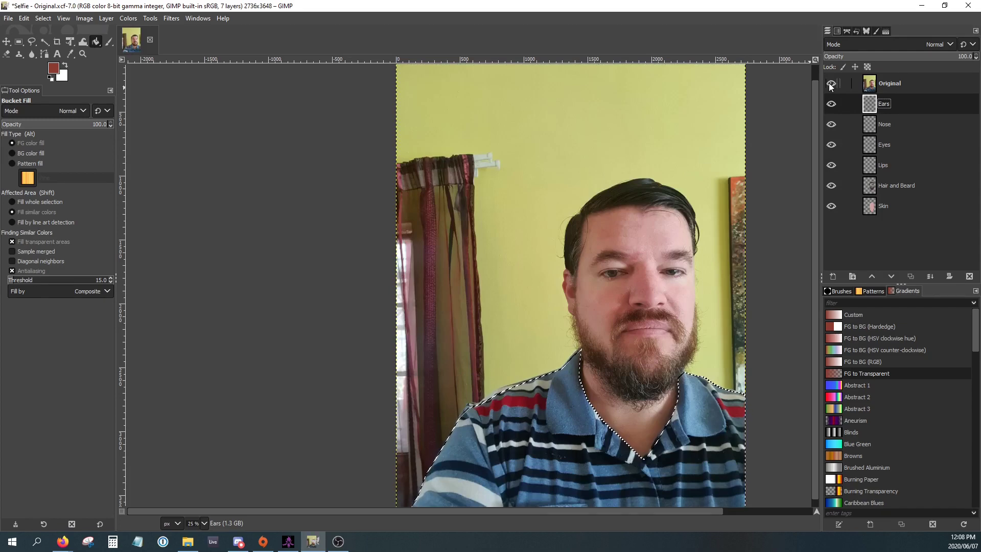
left_click(830, 83)
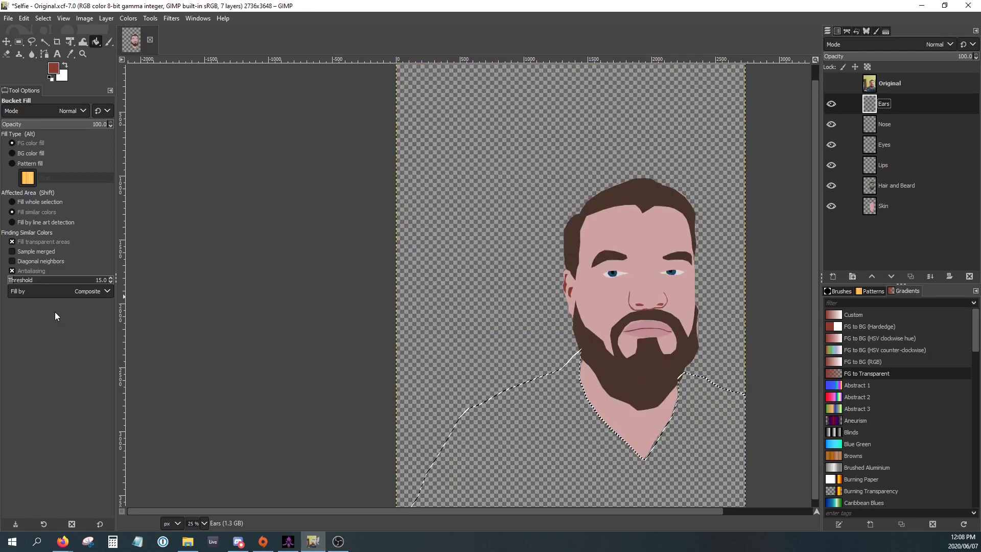
Set the foreground color to the green 328b5d.
left_click(52, 67)
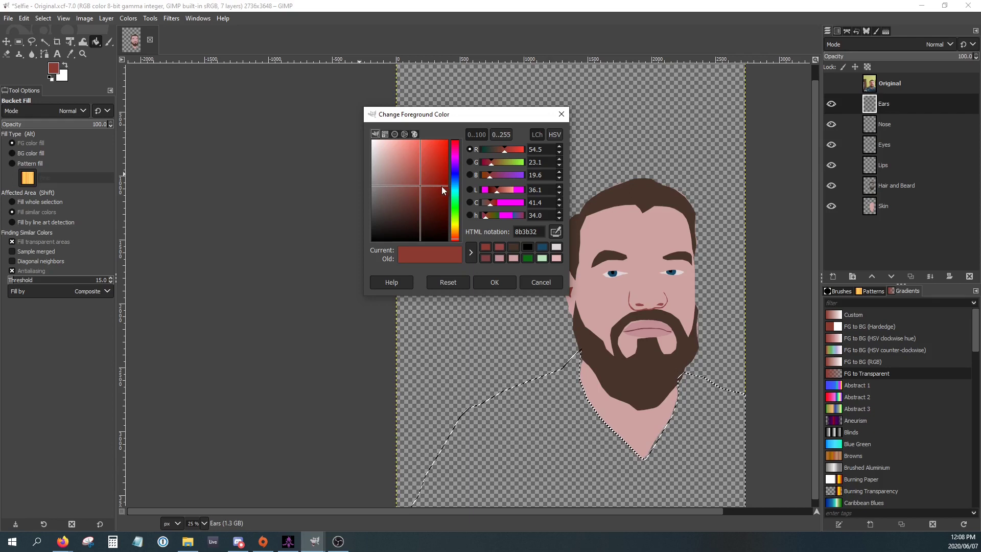
left_click(455, 203)
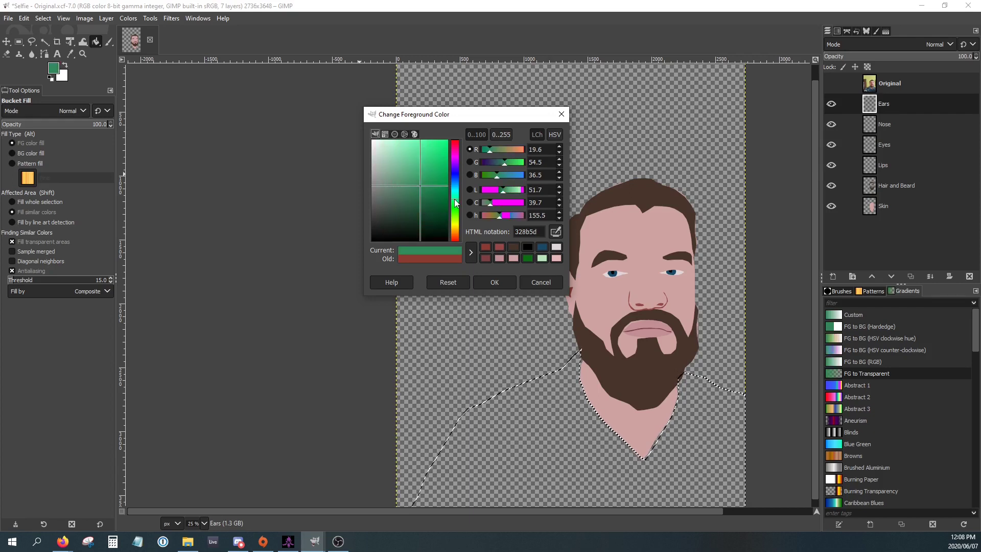
left_click(475, 282)
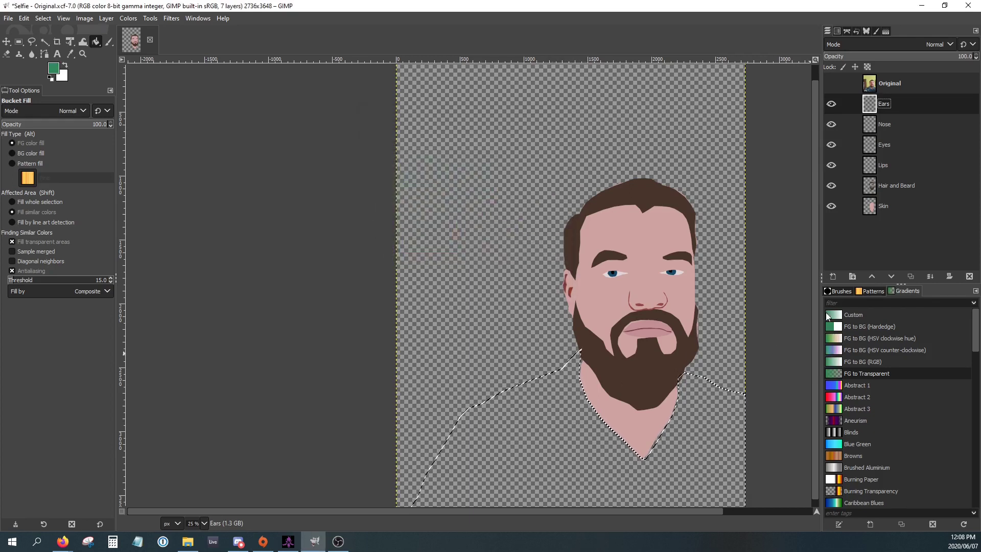
Create a transparent layer named Shirt and bucket-fill the shirt selection on it with the green.
left_click(833, 276)
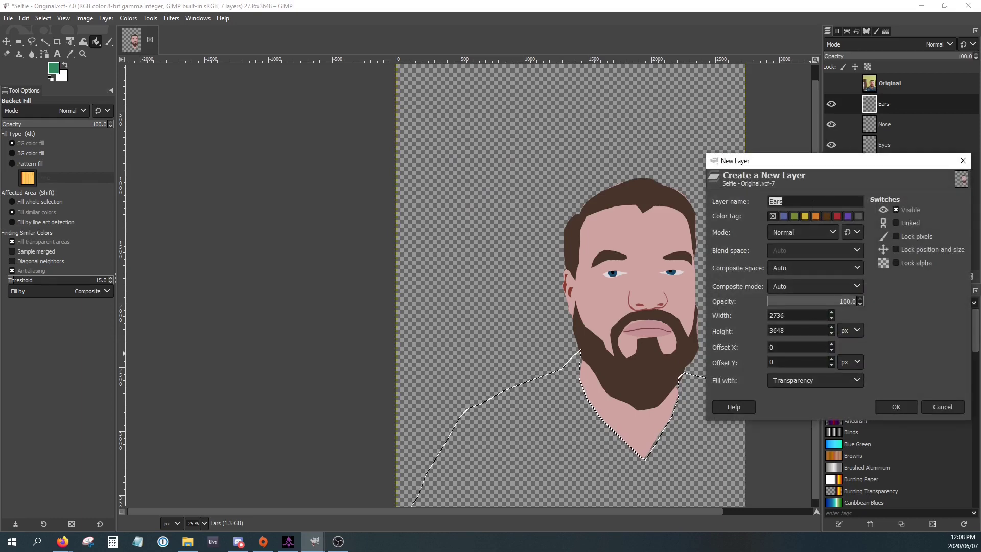
key("Return")
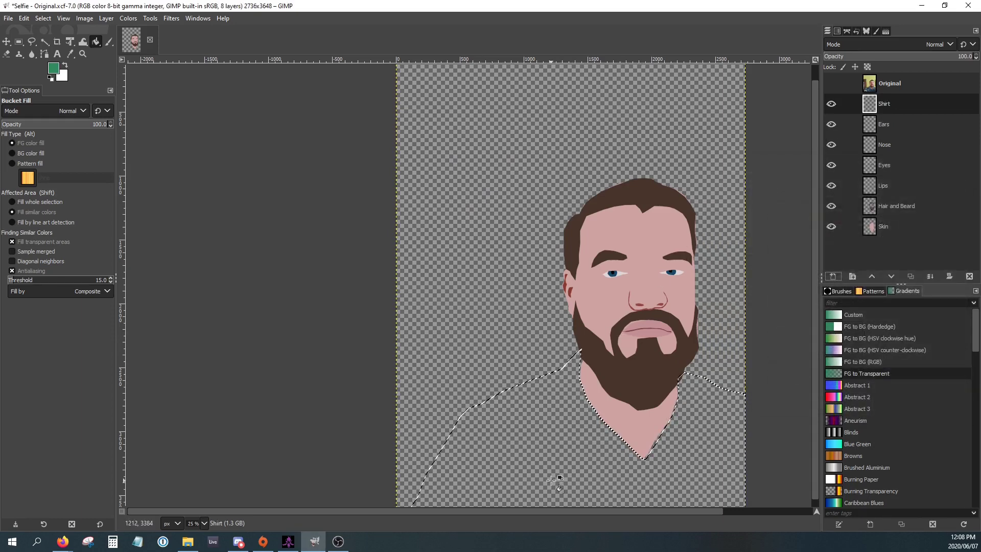
left_click(557, 452)
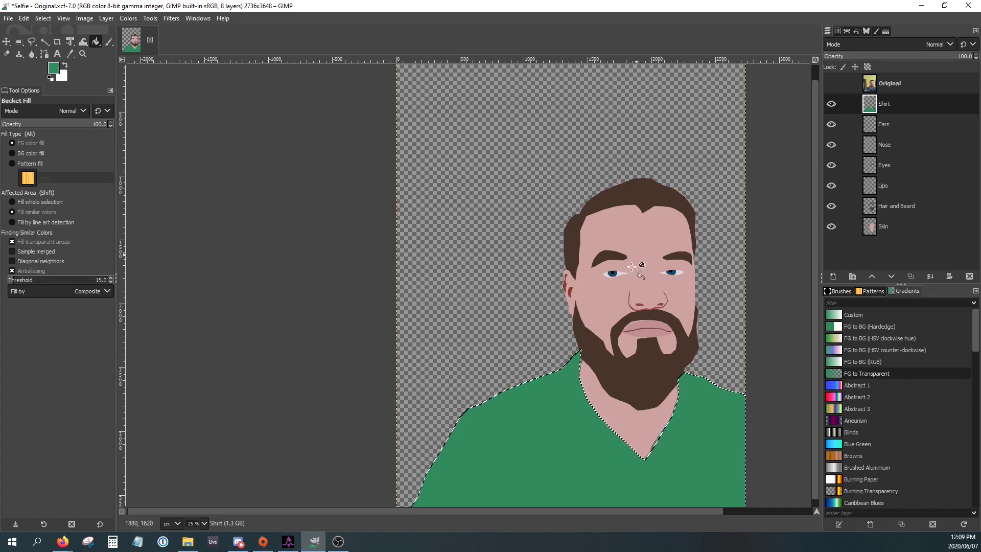
left_click(831, 84)
left_click(832, 83)
Make Skin the active layer and pick the neck's skin tone as the foreground color.
scroll(608, 302, "up", 5)
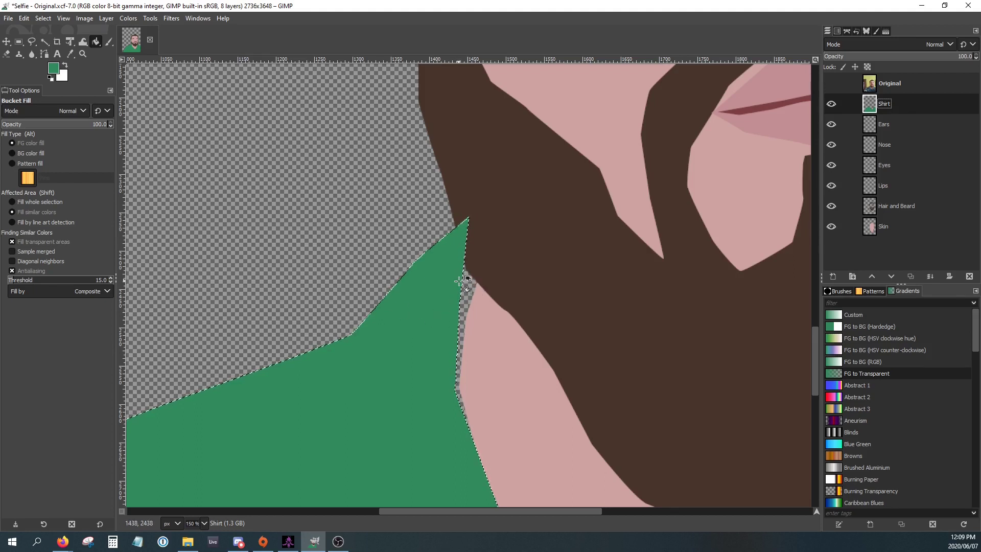
left_click(882, 226)
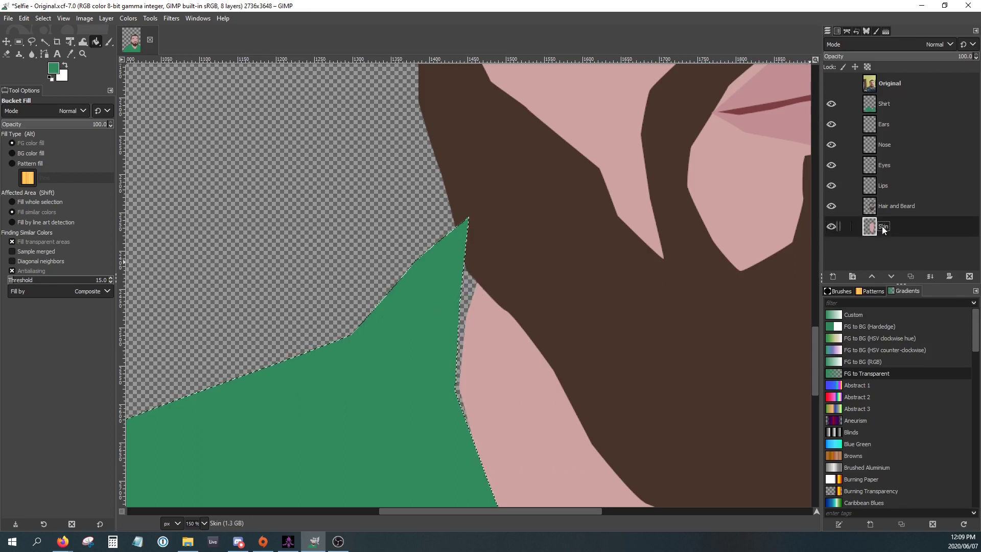
key("o")
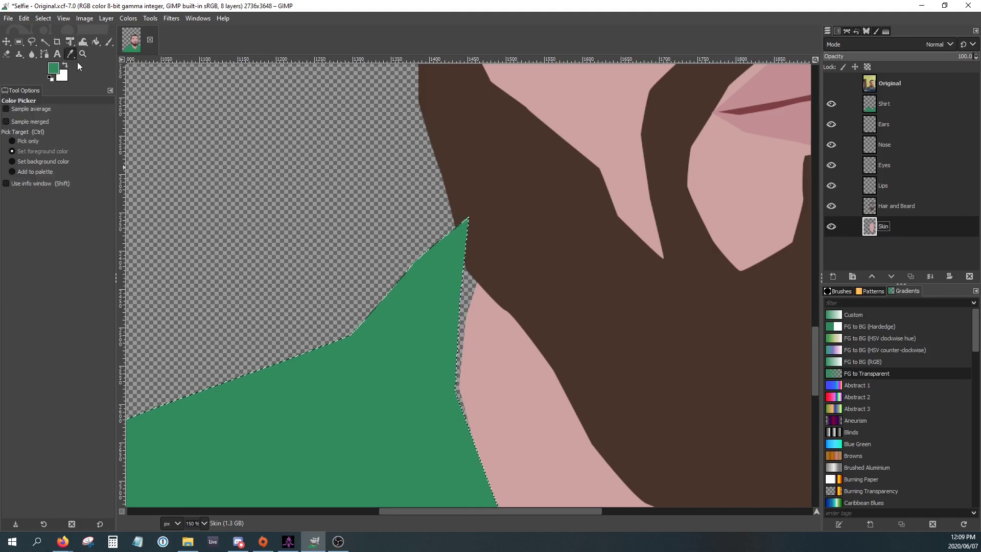
left_click(513, 378)
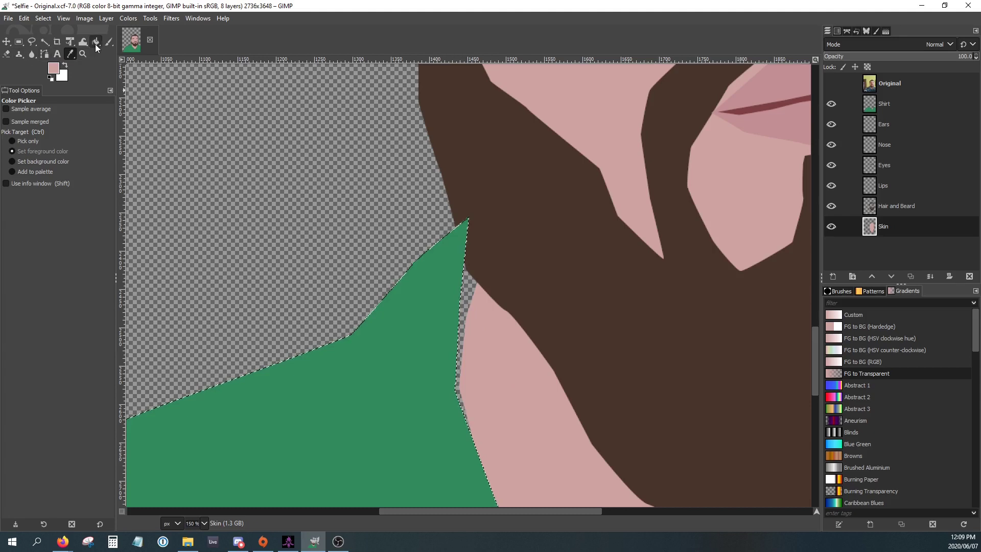
Clear the selection and paint over the transparent gap between the neck and the shirt collar below the ear on the Skin layer.
left_click(109, 43)
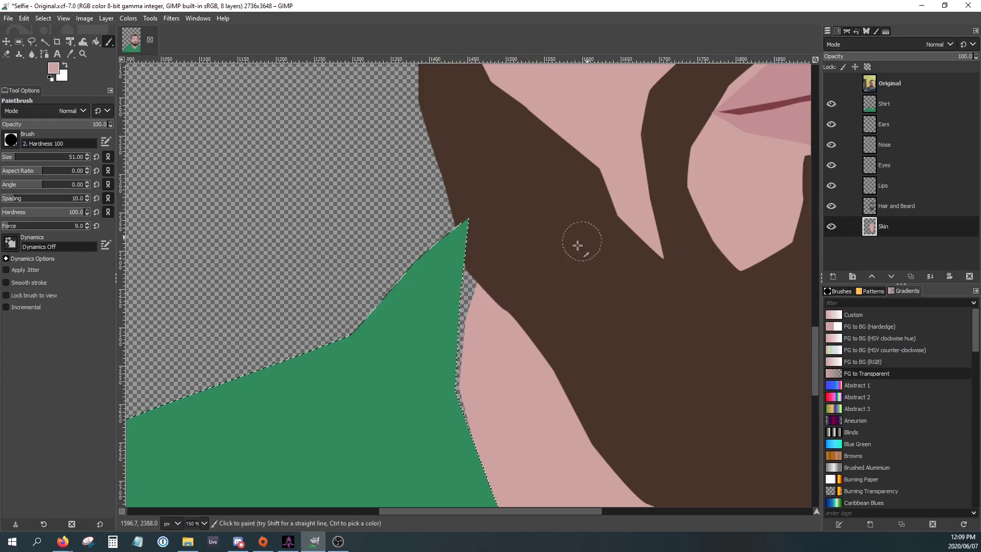
left_click(44, 19)
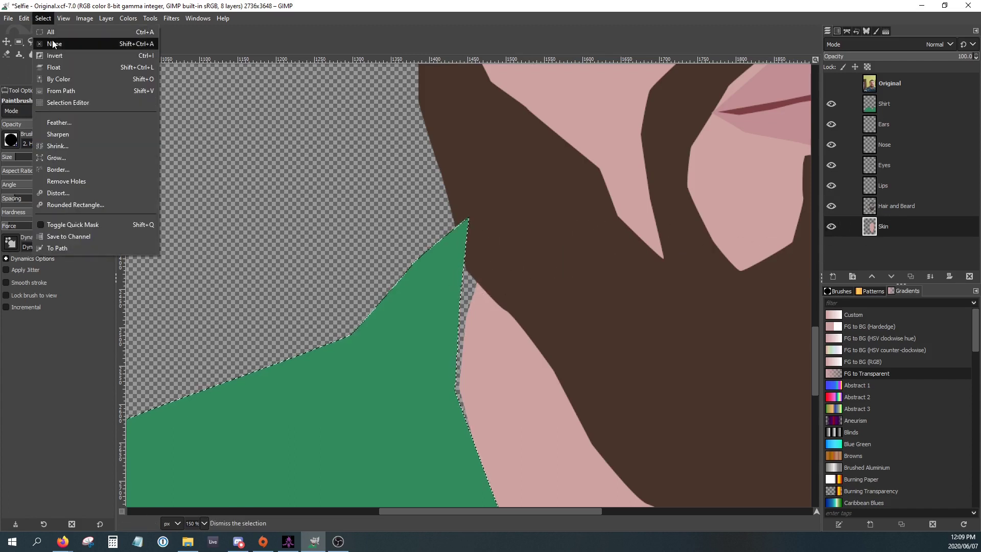
left_click(49, 40)
mouse_move(476, 291)
left_mouse_down()
mouse_move(453, 319)
mouse_move(459, 427)
left_mouse_up()
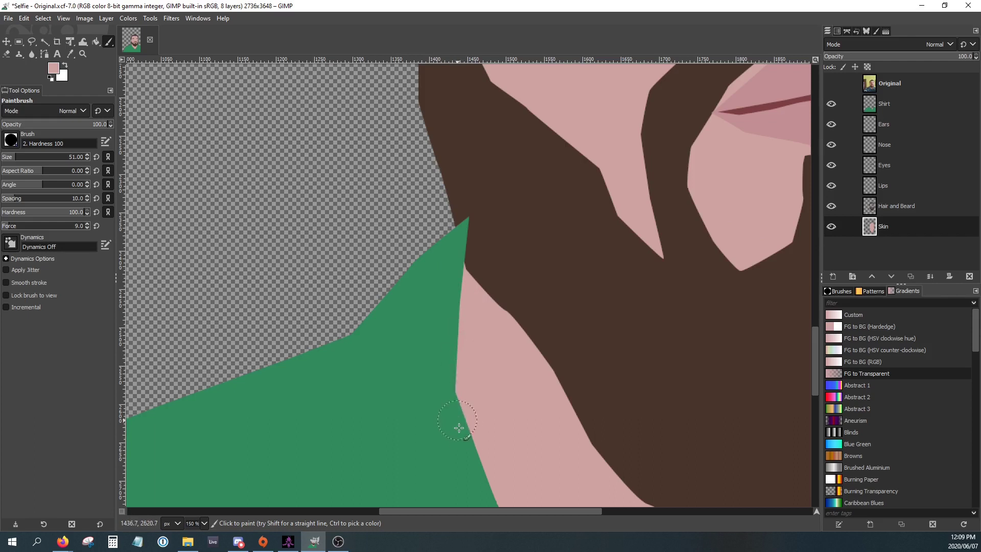
left_click(833, 105)
left_click(833, 105)
key("1")
key("shift+2")
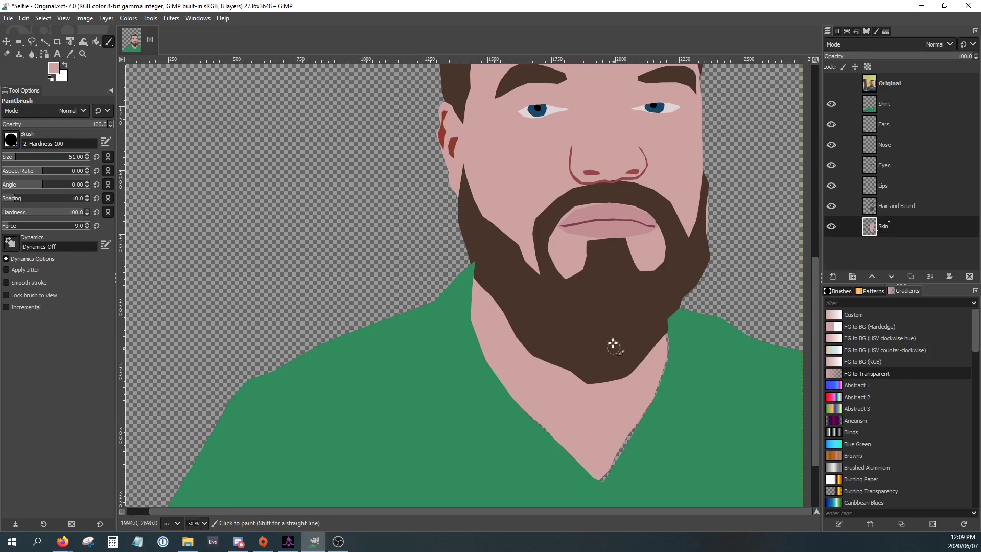
Paint over the transparent gaps between the neck and the shirt's V-shaped collar on the Skin layer.
left_click_drag(663, 336, 663, 382)
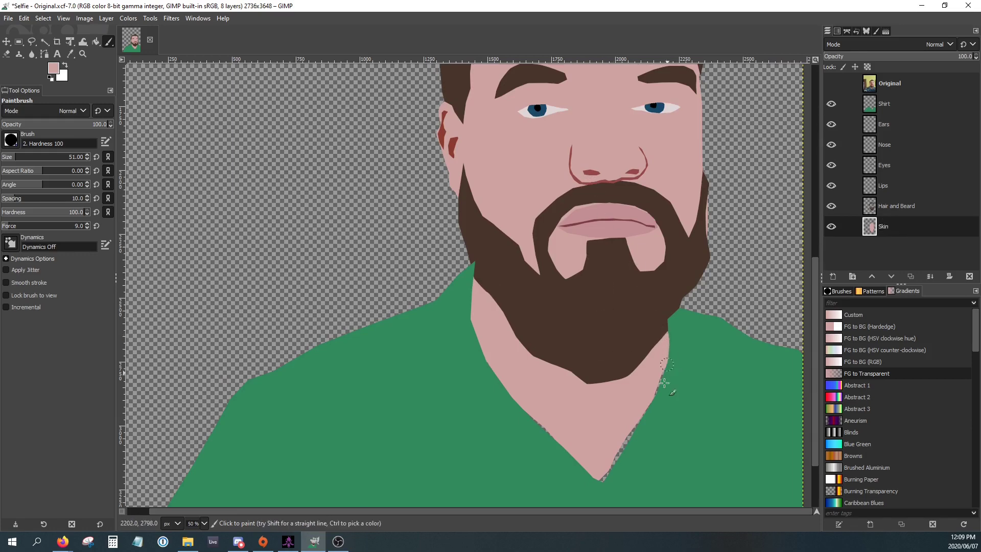
left_click_drag(644, 419, 614, 455)
mouse_move(554, 444)
left_mouse_down()
mouse_move(521, 421)
mouse_move(546, 437)
left_mouse_up()
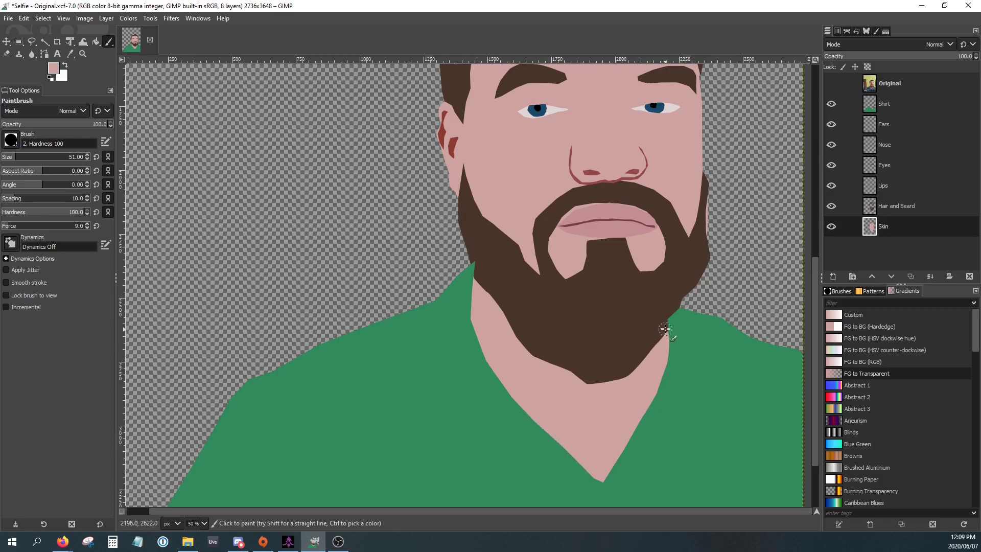
Make Shirt the active layer and switch to the Eraser for the collar tip that overlaps the beard.
scroll(478, 267, "up", 5, "ctrl")
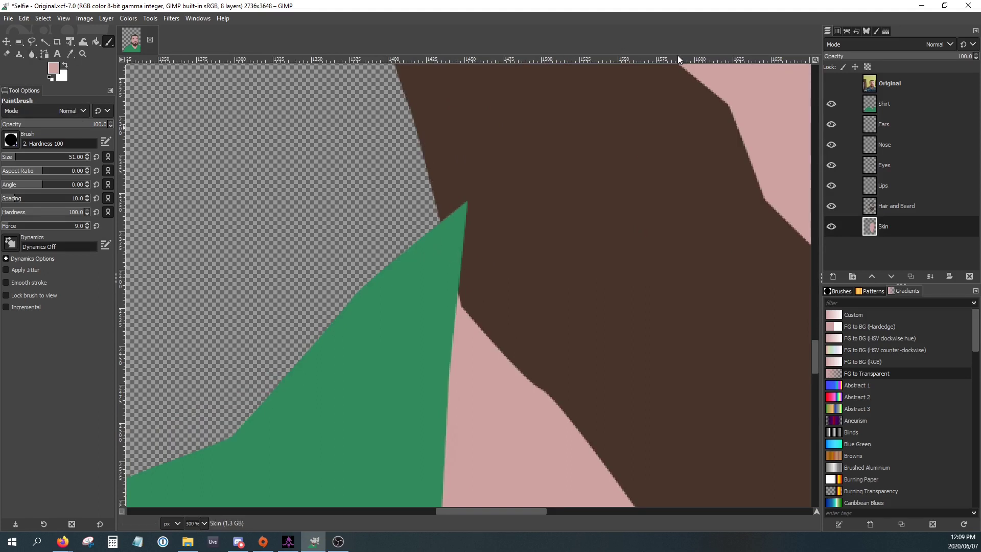
left_click(873, 108)
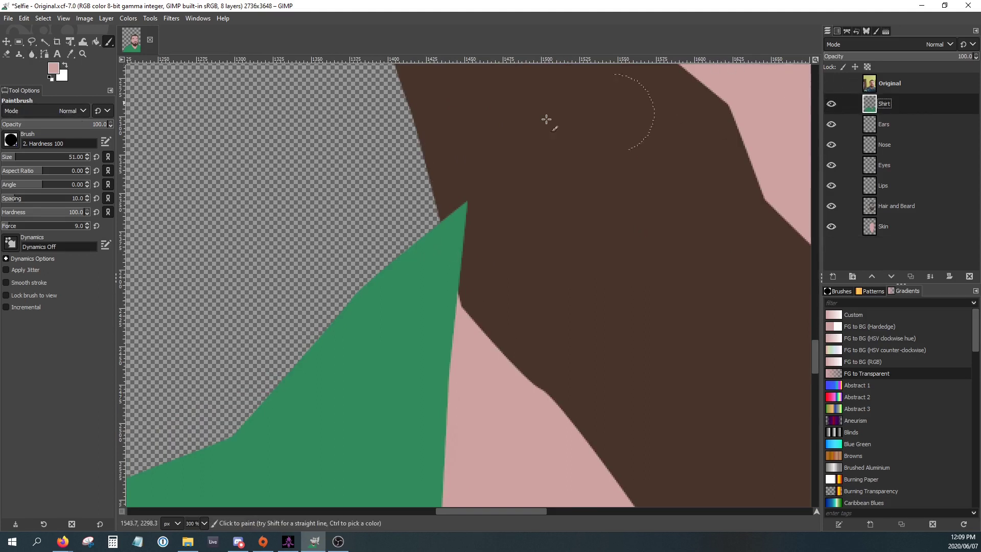
left_click(6, 53)
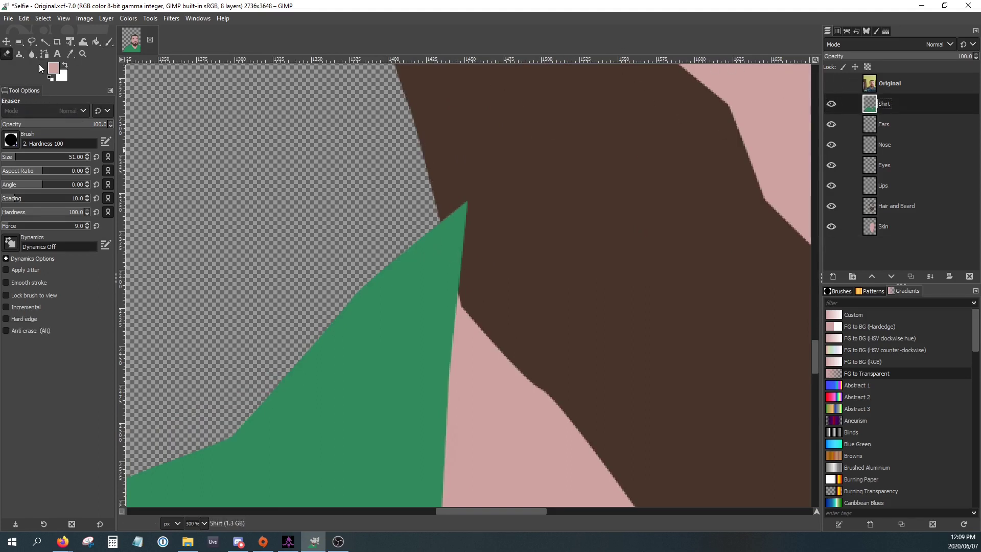
Try to erase the collar tip over the beard with the size 51 Hardness 100 brush, and undo the strokes.
left_click(474, 218)
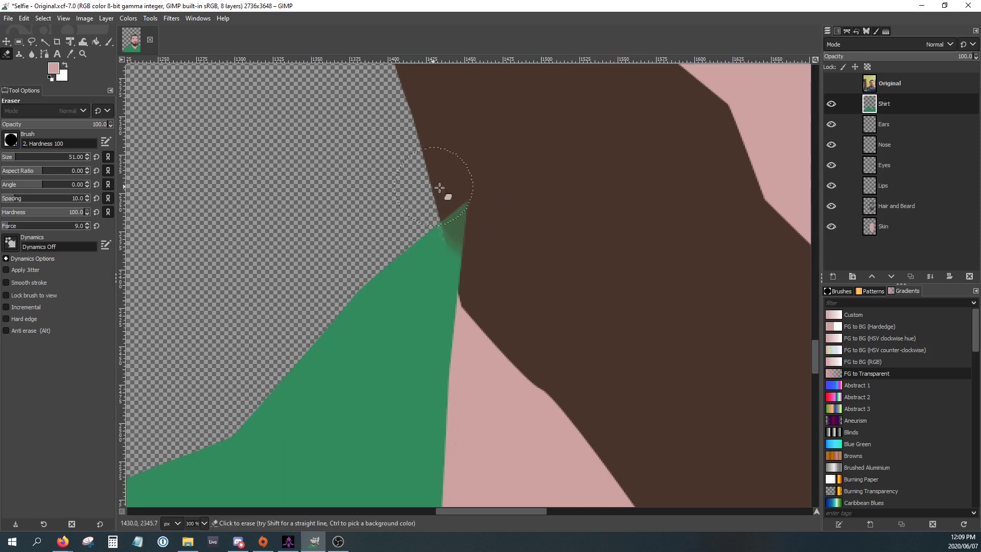
mouse_move(440, 188)
left_mouse_down()
mouse_move(482, 224)
mouse_move(474, 203)
mouse_move(504, 291)
mouse_move(487, 253)
mouse_move(492, 287)
mouse_move(510, 225)
left_mouse_up()
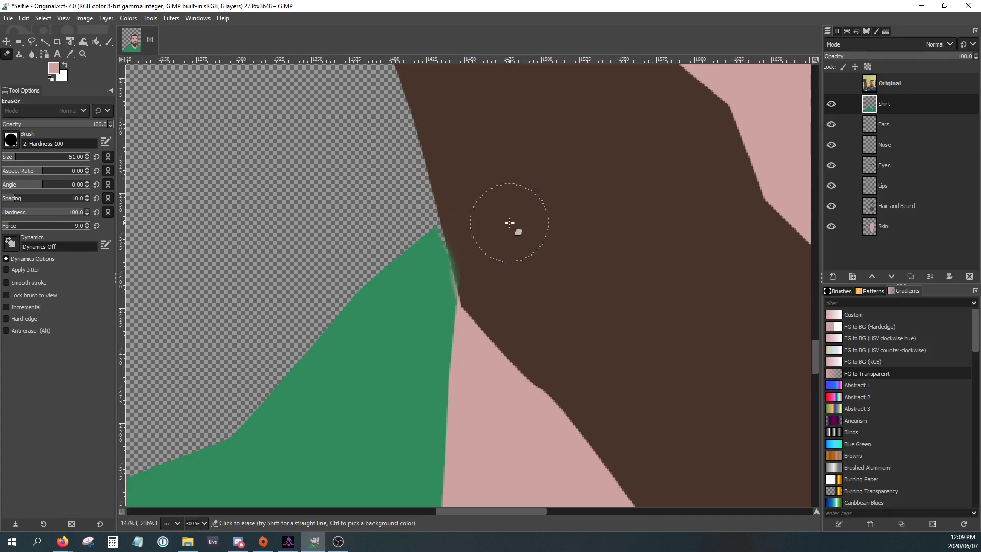
key("ctrl+z")
key("ctrl+z")
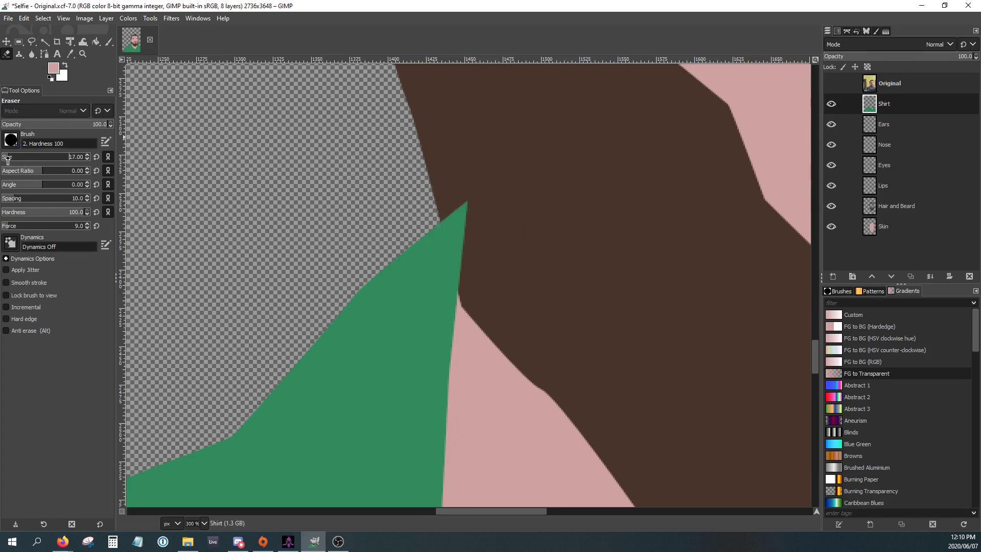
Change the eraser brush to Block 01 at size 51 and erase the collar tip that overlaps the beard on the Shirt layer.
left_click(12, 139)
left_click(49, 156)
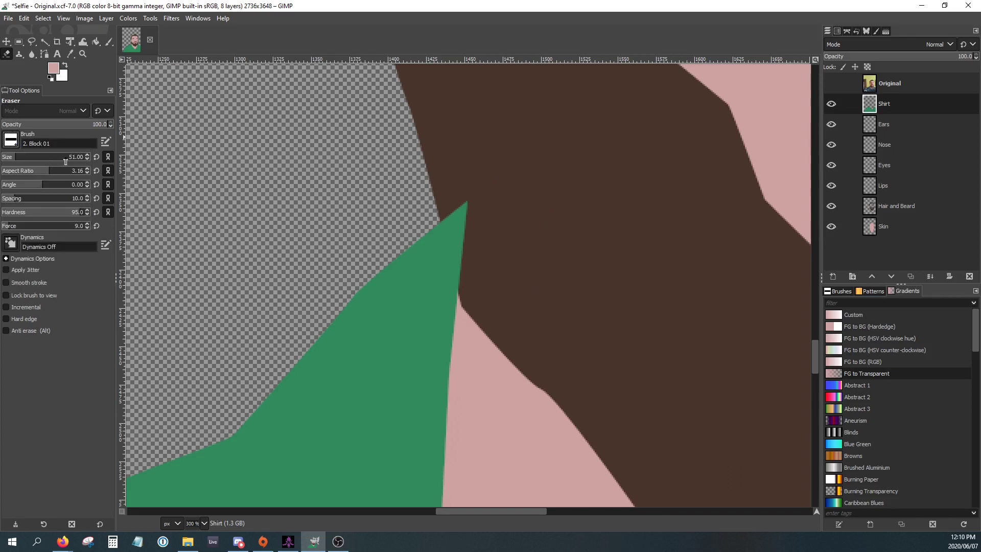
mouse_move(499, 212)
left_mouse_down()
mouse_move(466, 209)
mouse_move(487, 226)
mouse_move(482, 213)
mouse_move(489, 248)
left_mouse_up()
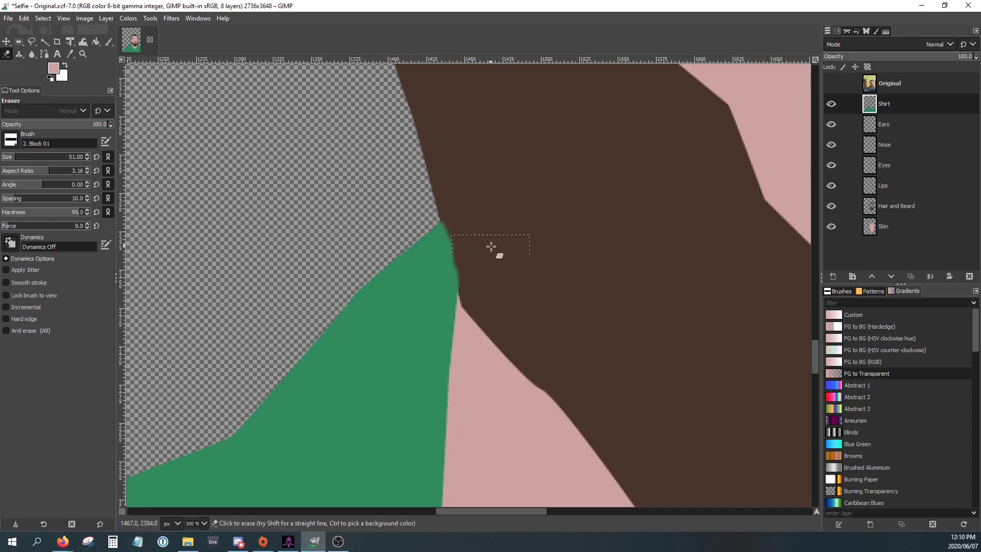
Make Skin the active layer and erase the thin sliver of skin sticking out beyond the beard's outer edge.
scroll(514, 289, "down", 5)
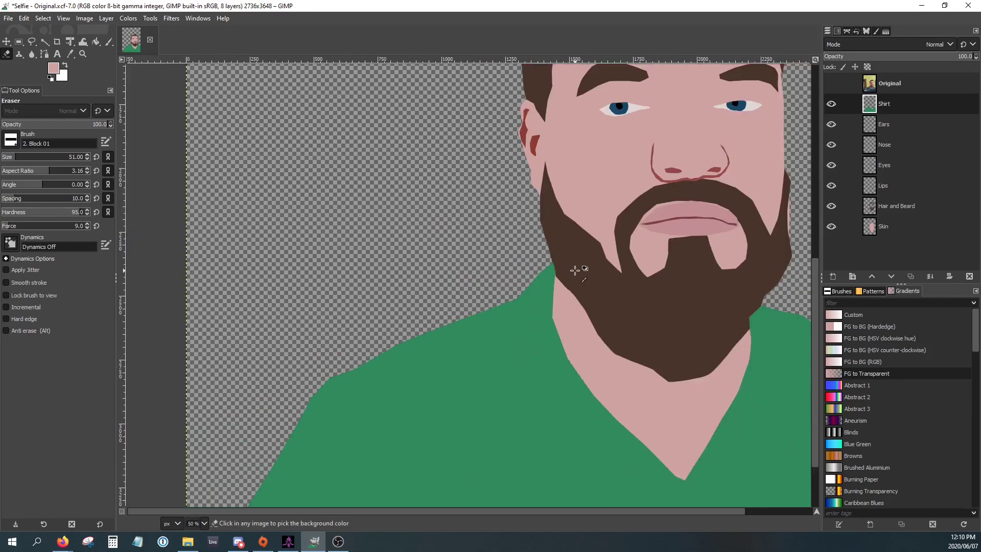
scroll(639, 231, "up", 3)
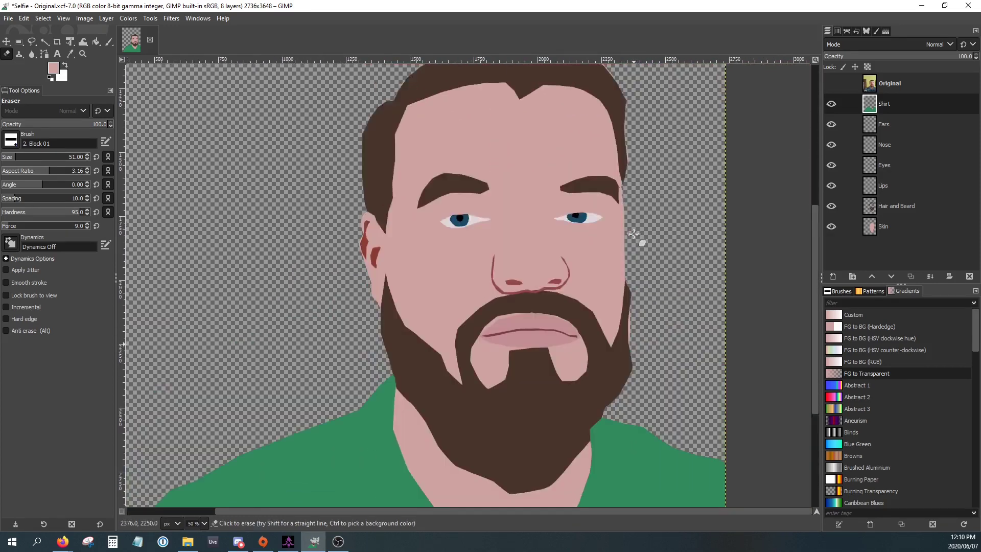
scroll(597, 230, "up", 1)
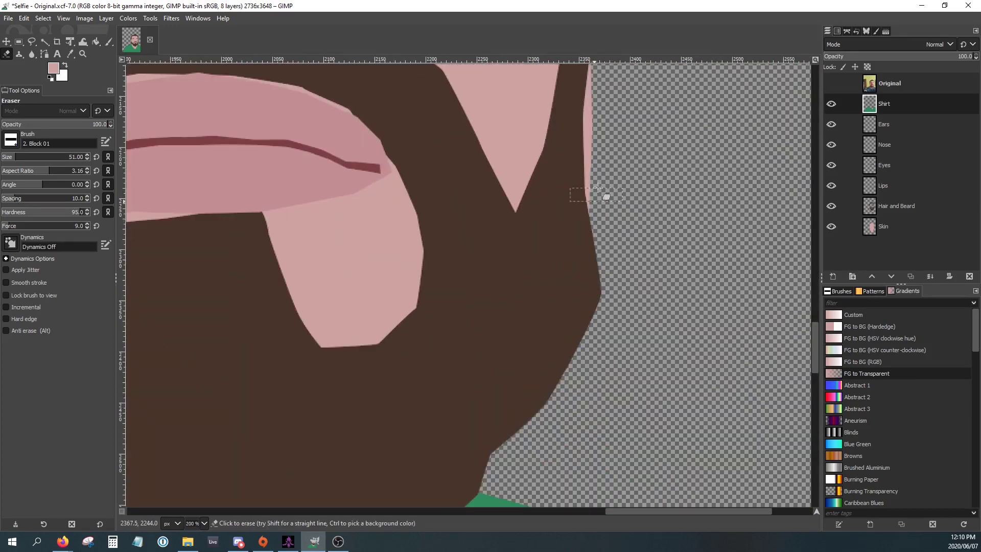
left_click(884, 227)
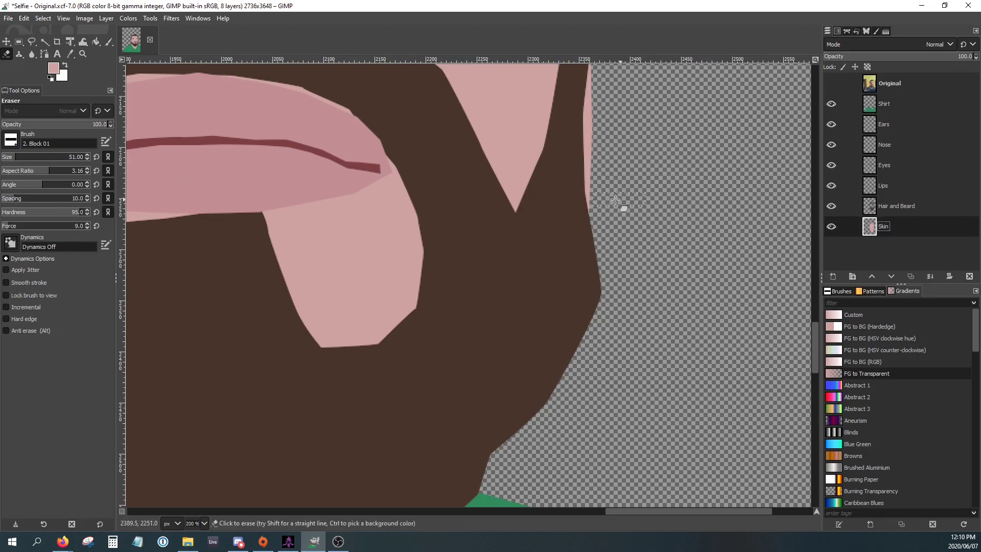
scroll(593, 200, "down", 1)
left_click(592, 200, "ctrl")
mouse_move(594, 129)
left_mouse_down()
mouse_move(586, 218)
mouse_move(592, 93)
left_mouse_up()
scroll(603, 85, "down", 3)
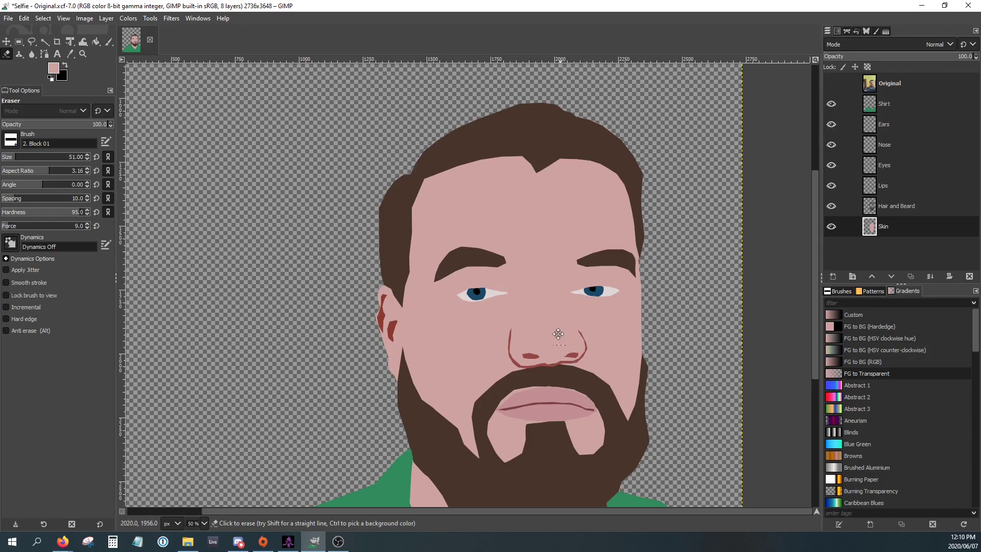
Smooth the pointed corner on the beard's outer edge on the Hair and Beard layer, erasing with the Hardness 100 brush at size 51.
scroll(559, 333, "down", 5)
key("1")
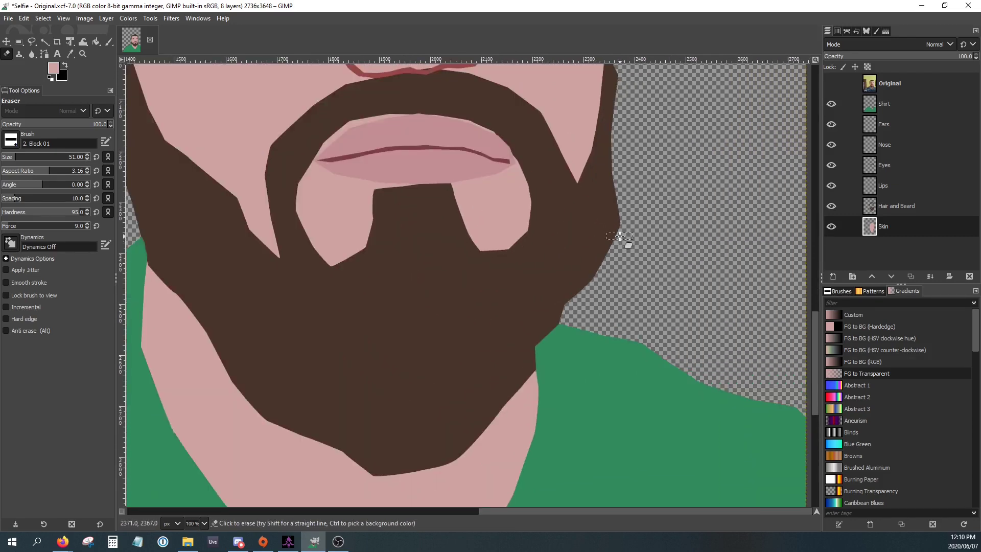
left_click(892, 206)
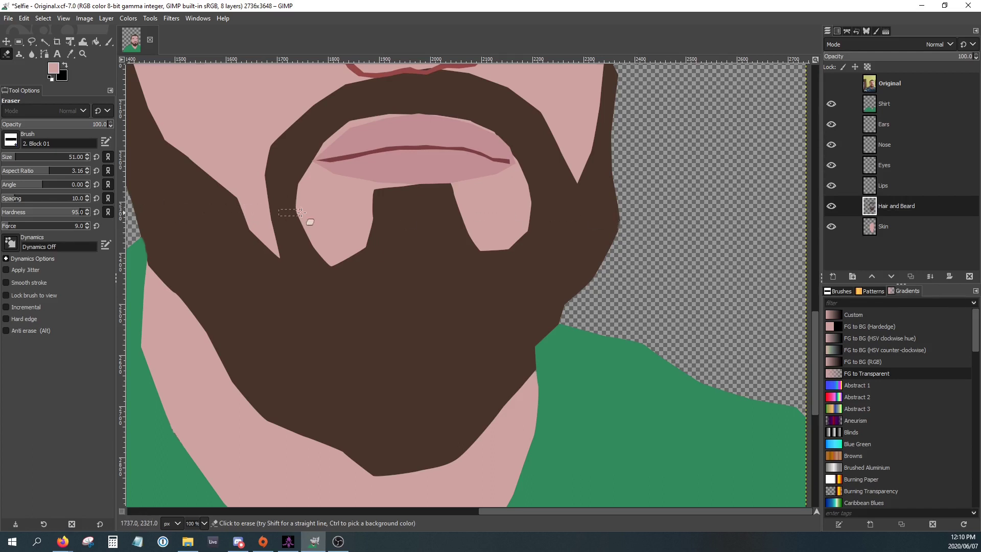
left_click(10, 141)
left_click(48, 170)
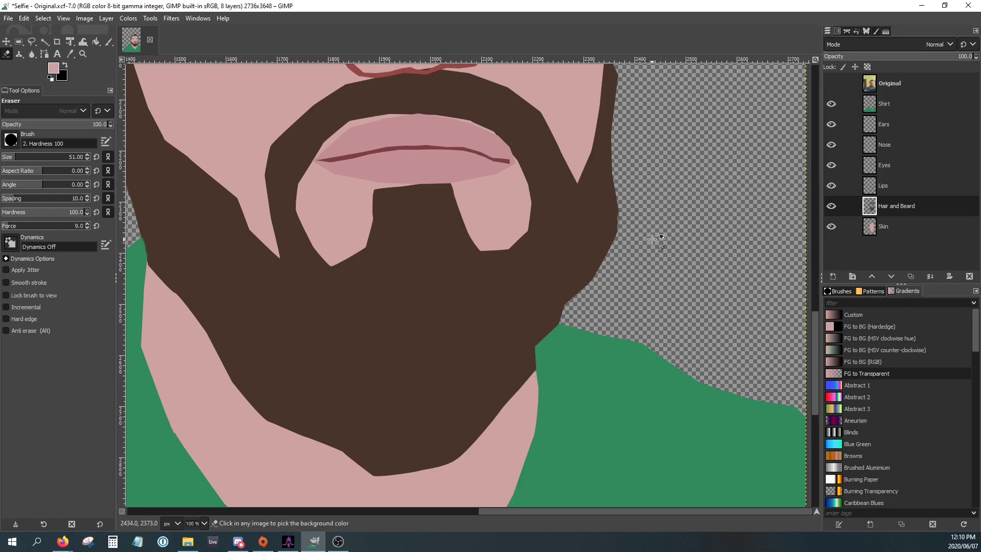
scroll(653, 238, "down", 3)
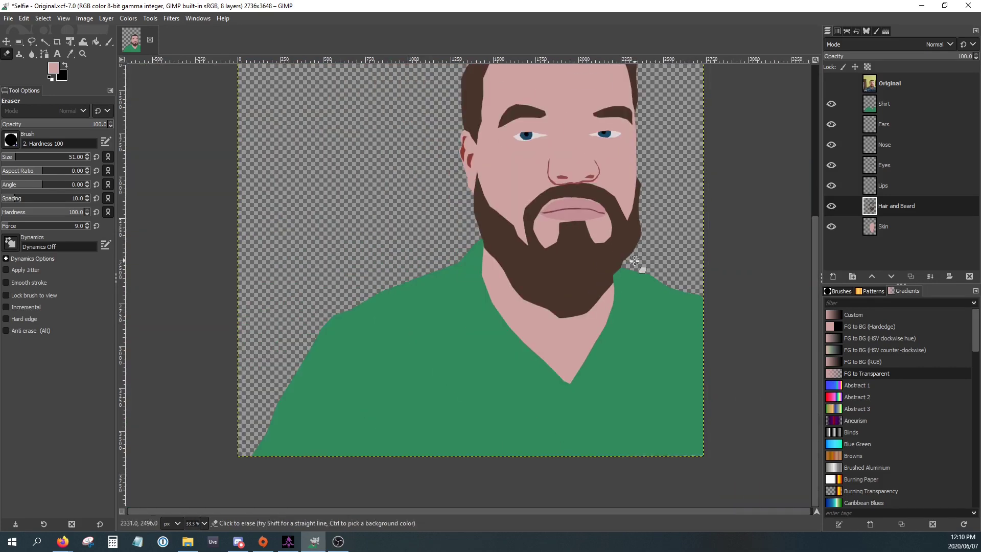
scroll(578, 210, "down", 1)
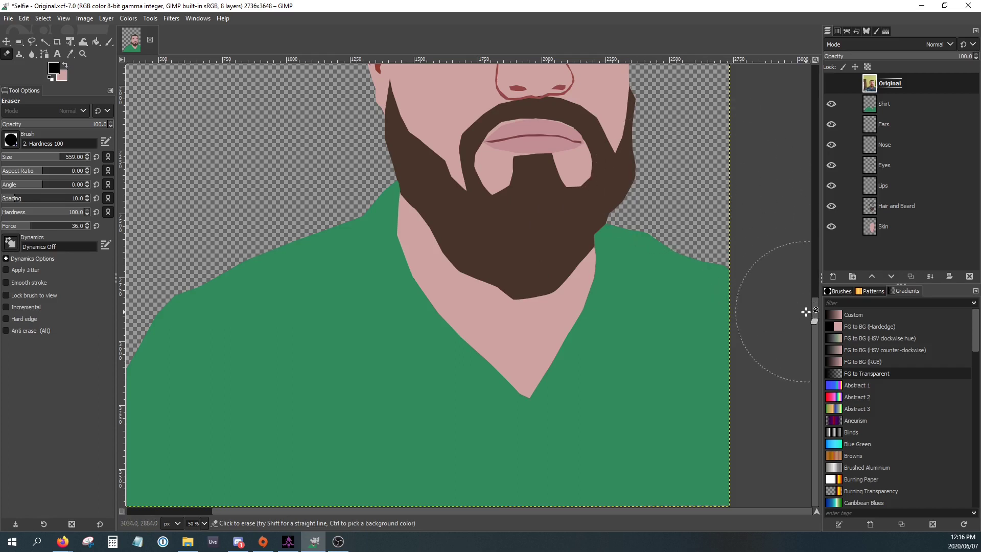
Duplicate the Original layer and move Original below the Skin layer in the stack.
left_click_drag(812, 299, 819, 212)
right_click(881, 83)
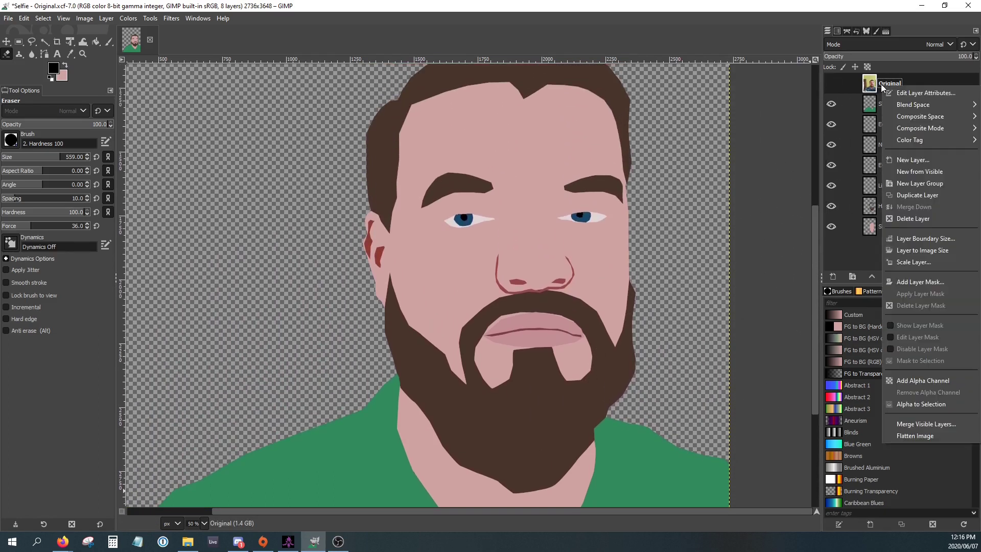
left_click(909, 193)
left_click_drag(885, 97, 872, 263)
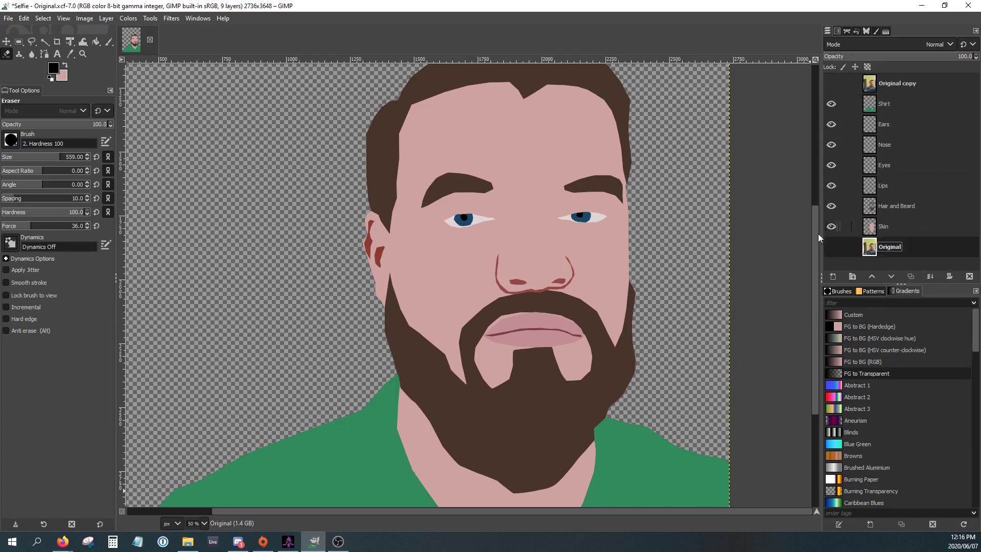
Rename the copied photo layer Overlay and set its blend mode to Overlay.
right_click(882, 82)
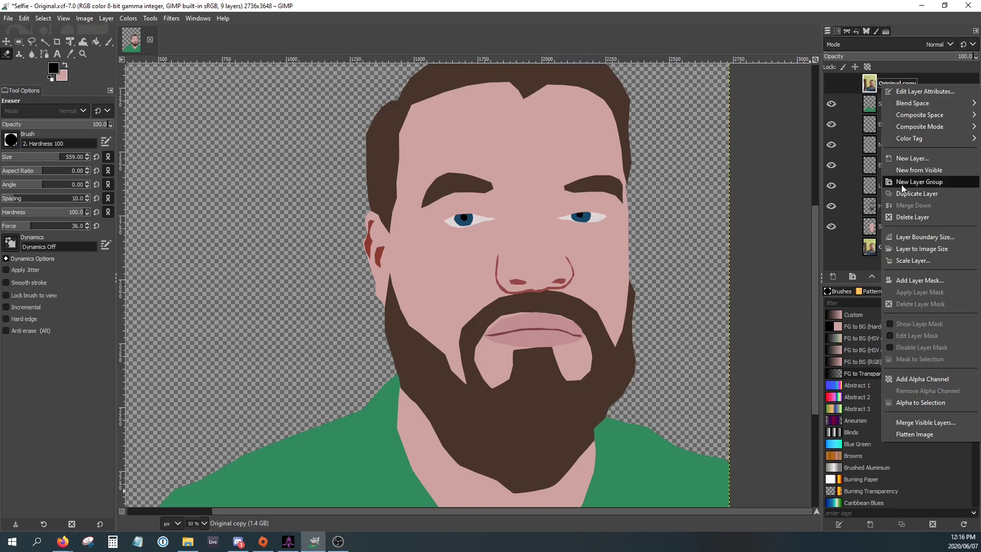
double_click(888, 83)
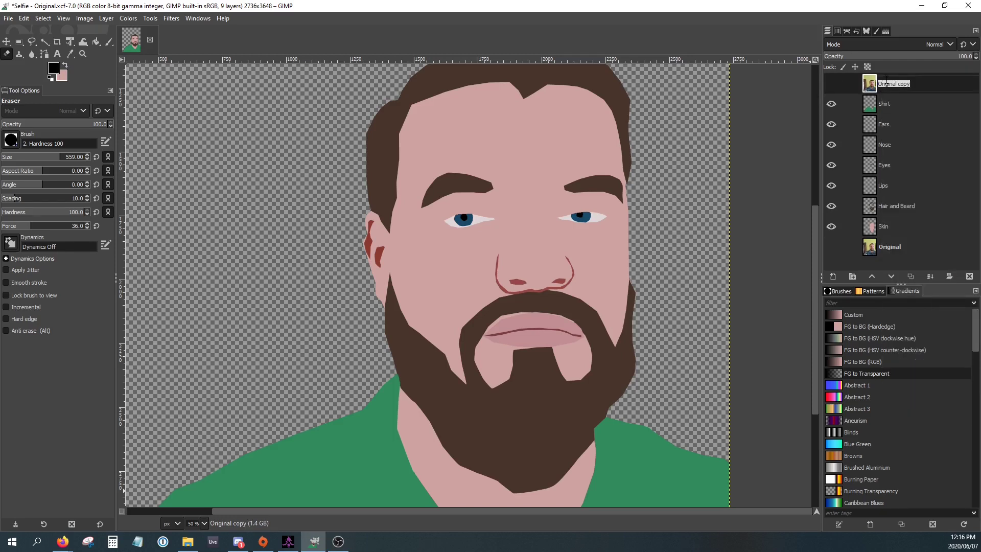
key("Return")
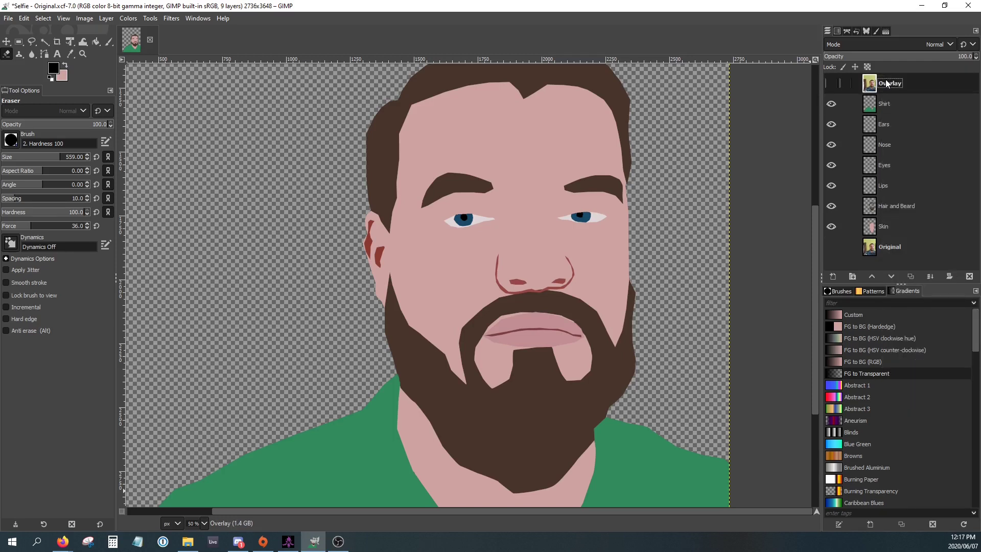
left_click(943, 45)
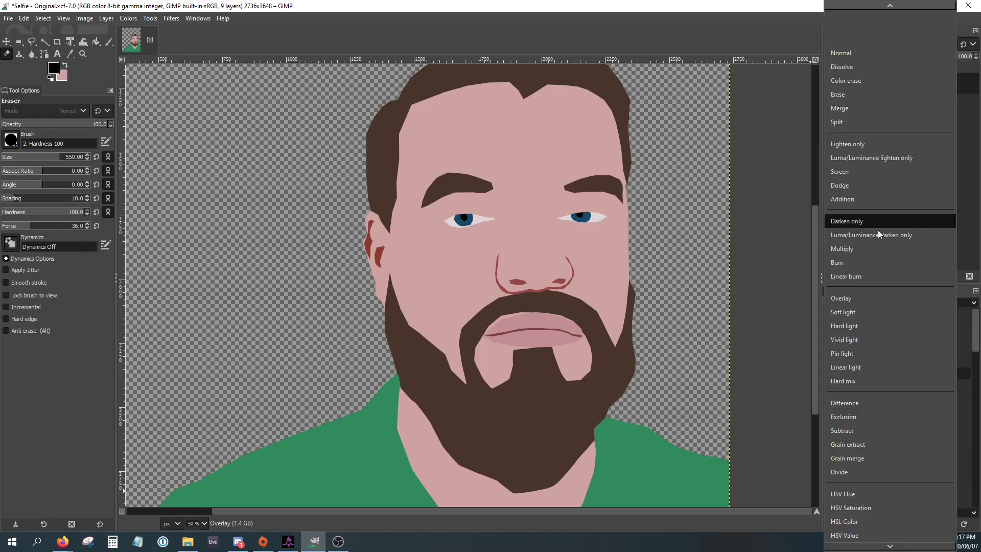
left_click(863, 301)
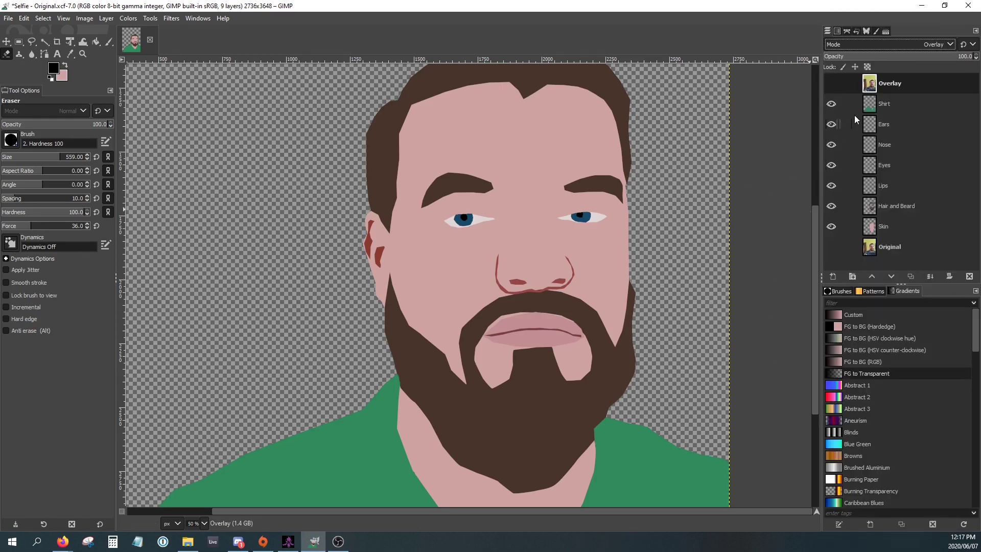
Make the Overlay layer visible and lower its opacity to 45.7.
left_click(831, 83)
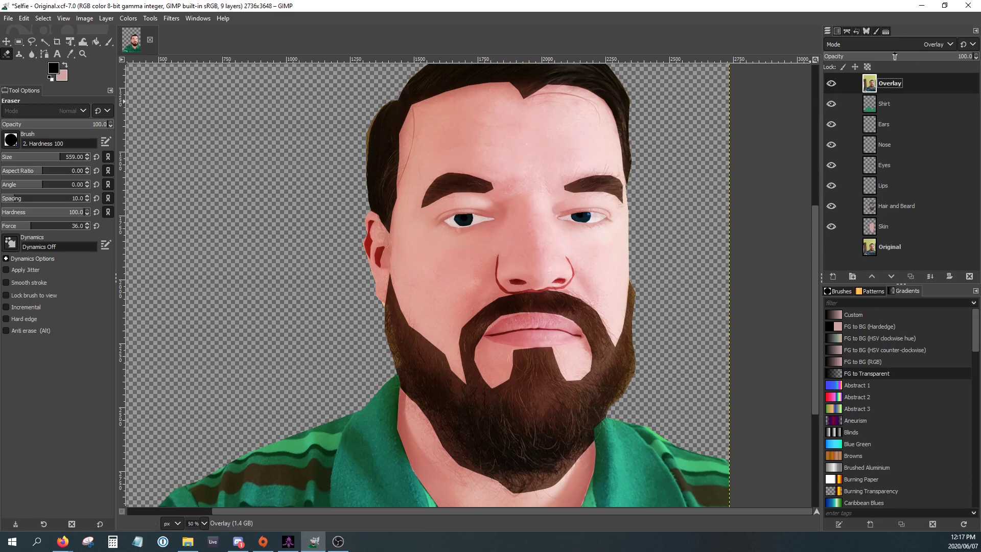
left_click(952, 57)
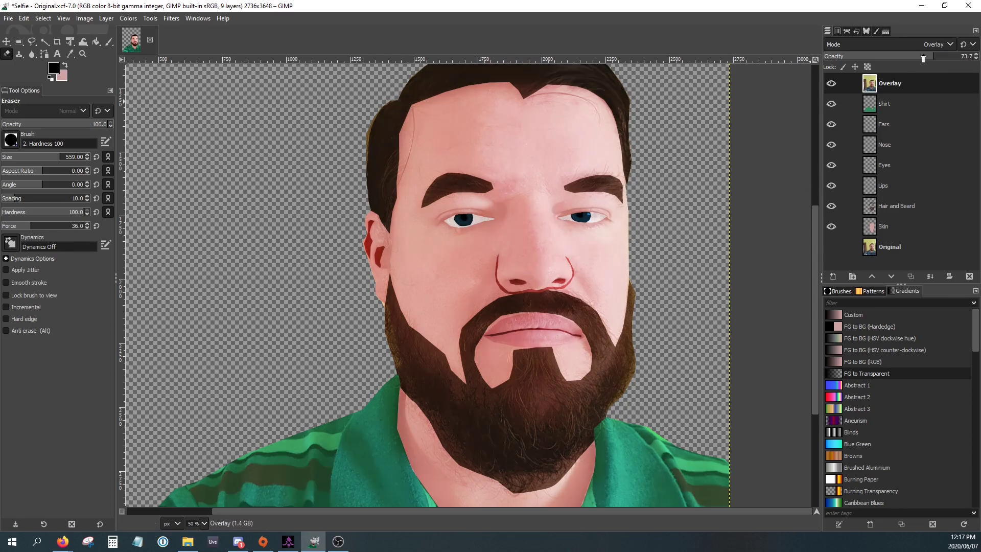
left_click_drag(923, 59, 901, 59)
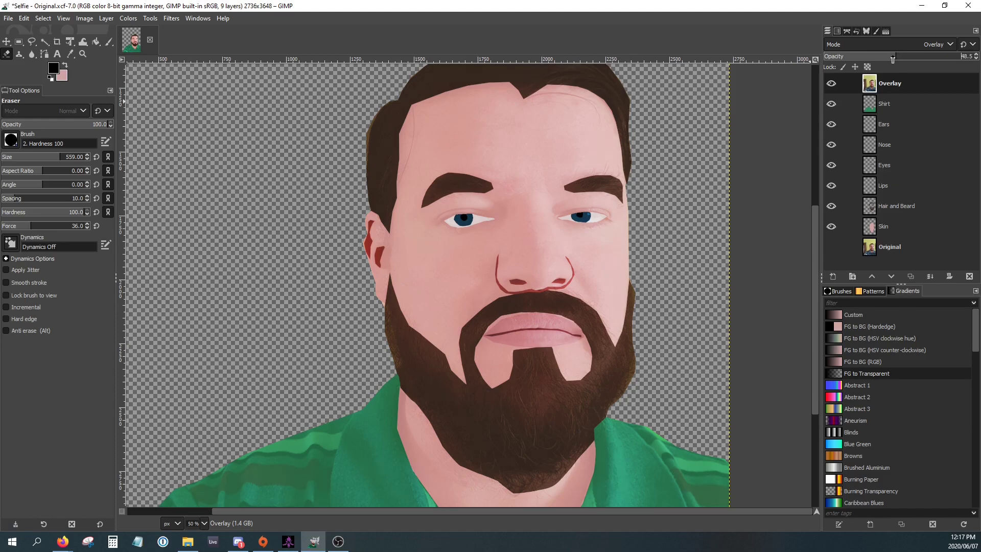
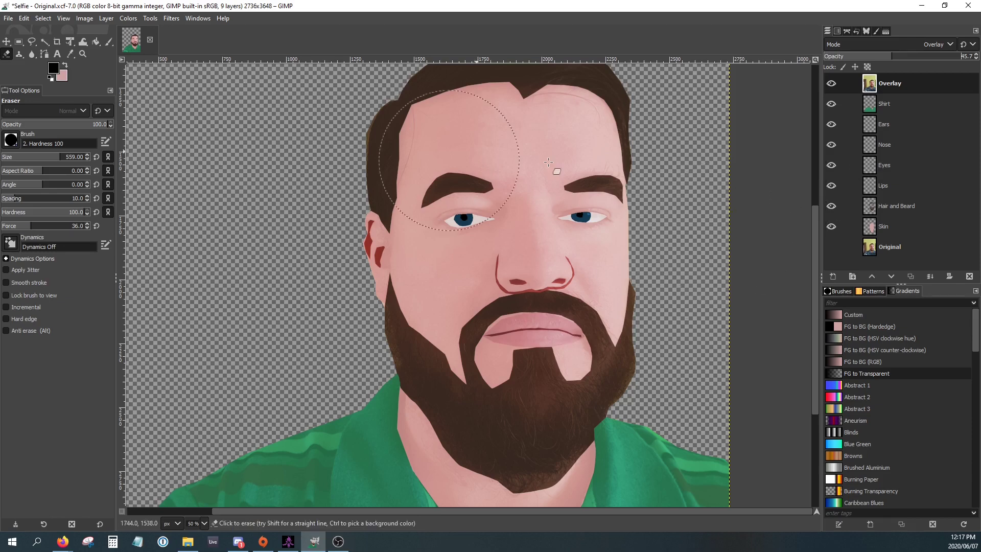
Add a White (full opacity) layer mask to the Overlay layer and switch to the Paintbrush.
right_click(886, 86)
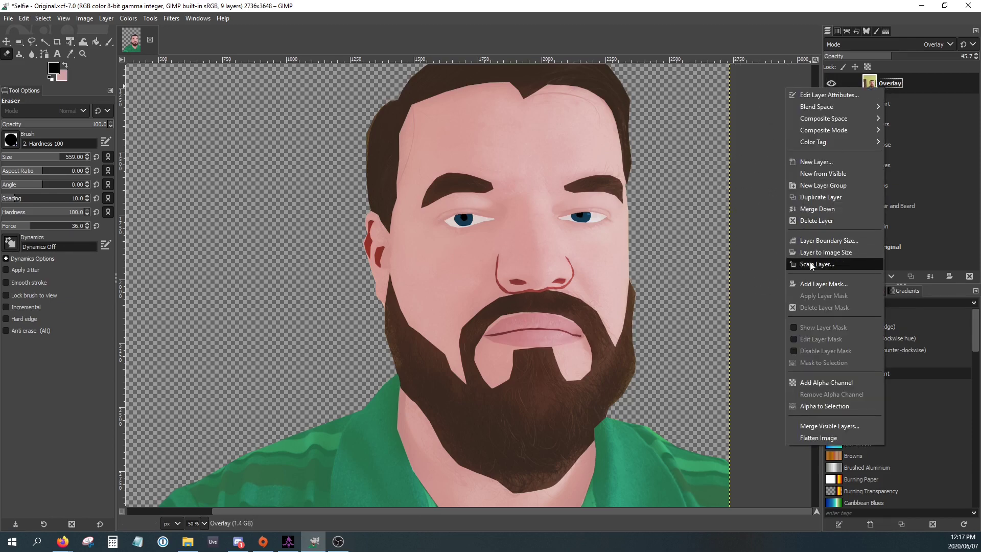
left_click(813, 284)
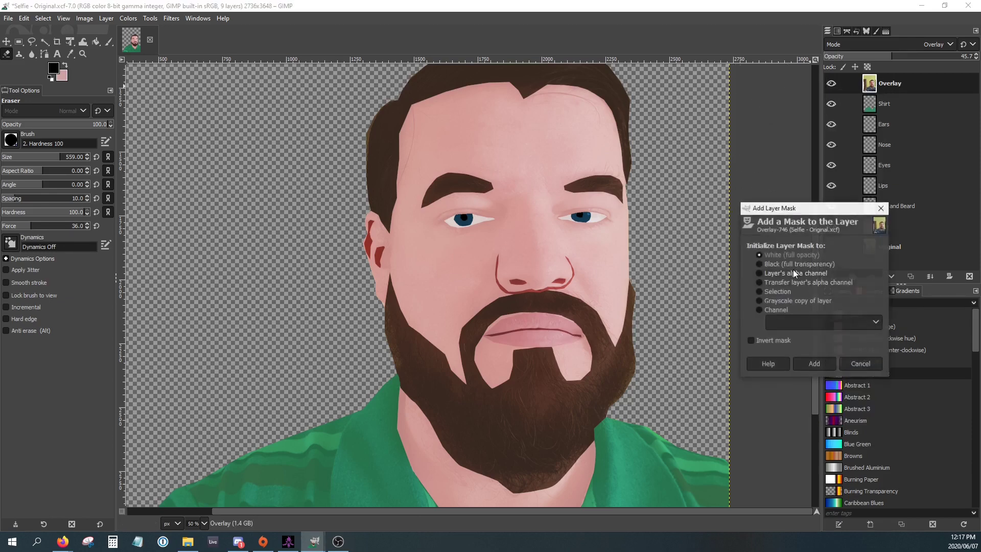
left_click(815, 364)
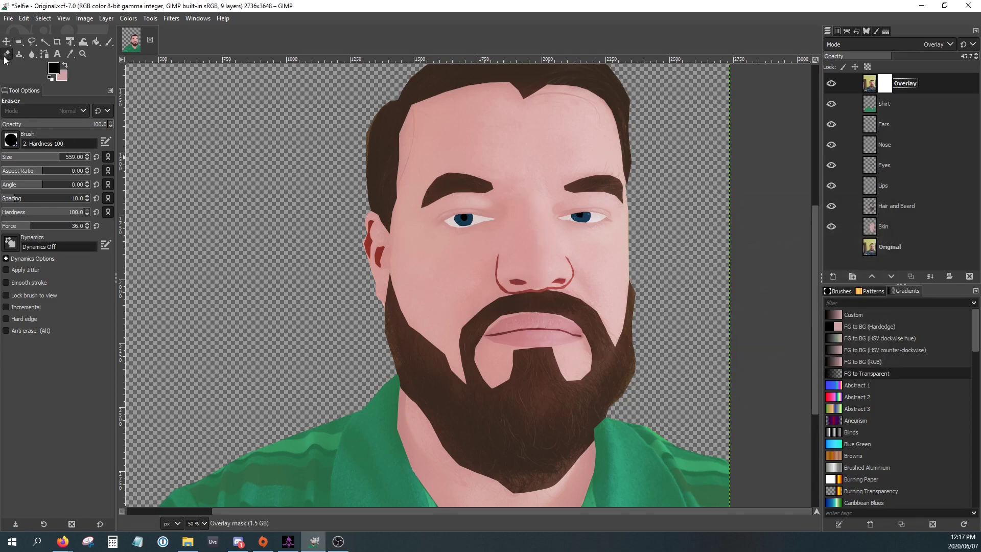
left_click(108, 44)
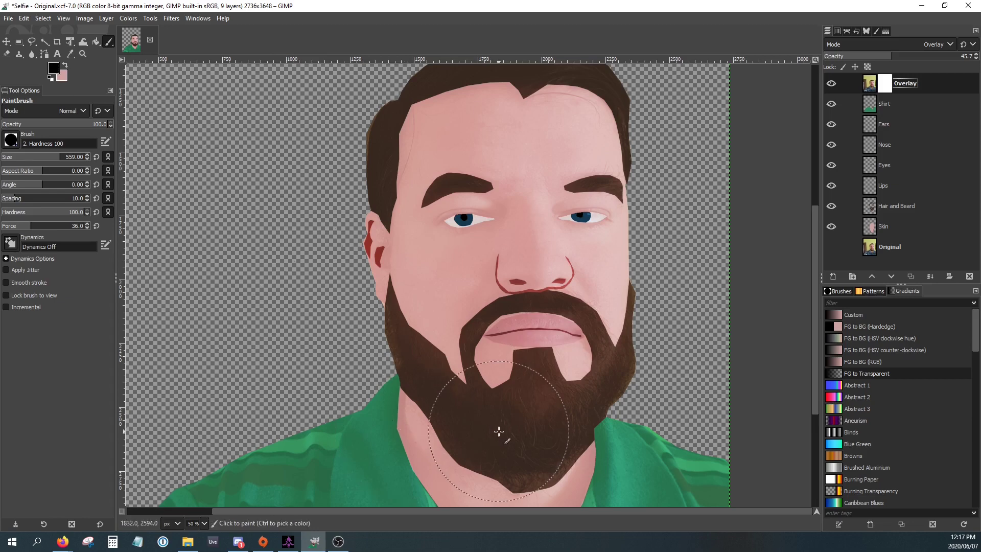
Paint black on the Overlay mask over the shirt, neck and lower beard to hide the photo shading there.
left_click(431, 423)
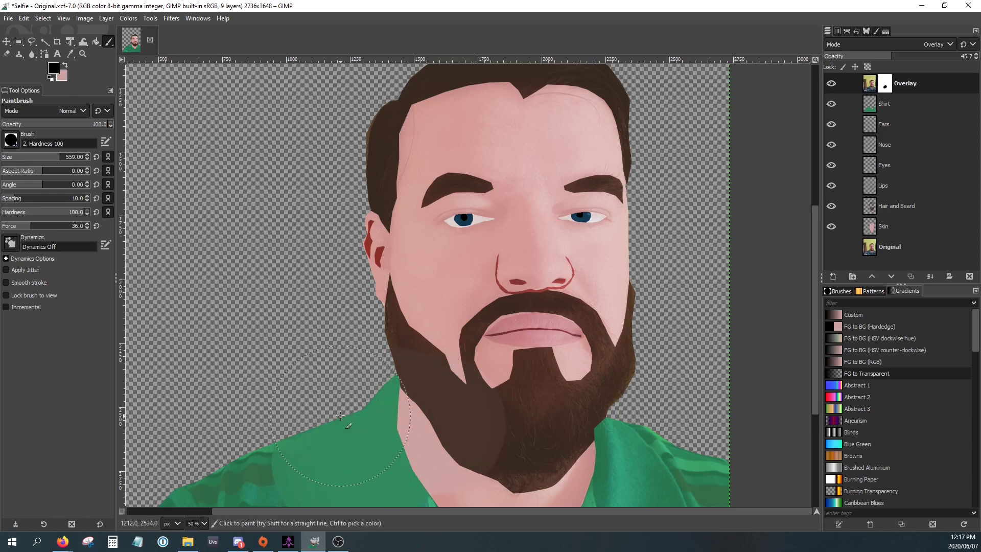
scroll(339, 412, "down", 3, "ctrl")
mouse_move(321, 454)
left_mouse_down()
mouse_move(324, 476)
mouse_move(325, 438)
mouse_move(277, 449)
mouse_move(265, 514)
mouse_move(316, 501)
mouse_move(306, 463)
mouse_move(373, 479)
mouse_move(328, 463)
left_mouse_up()
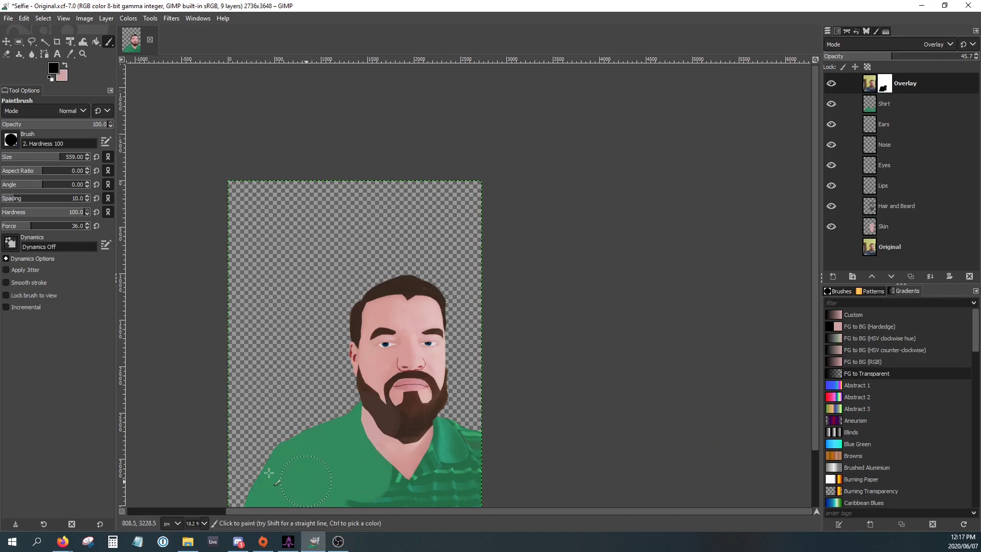
mouse_move(367, 500)
left_mouse_down()
mouse_move(455, 496)
mouse_move(469, 480)
mouse_move(473, 435)
mouse_move(441, 483)
mouse_move(457, 429)
mouse_move(452, 467)
mouse_move(424, 493)
left_mouse_up()
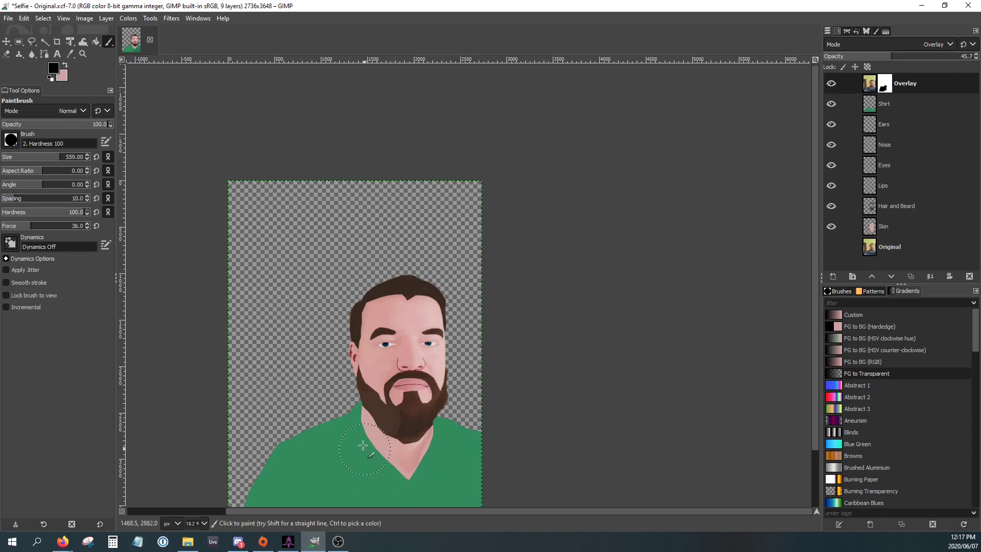
mouse_move(415, 463)
left_mouse_down()
mouse_move(427, 442)
mouse_move(390, 430)
mouse_move(430, 420)
left_mouse_up()
Try masking the cheeks, forehead and hair with black paint and lowering the Overlay layer's opacity to 37.2.
scroll(431, 419, "up", 3)
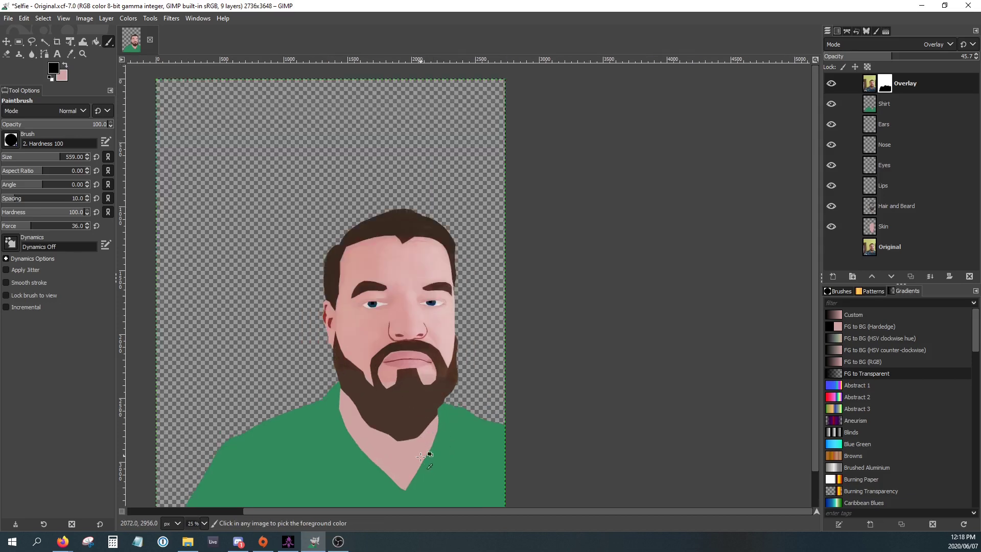
mouse_move(476, 312)
left_mouse_down()
mouse_move(487, 288)
mouse_move(448, 302)
mouse_move(304, 299)
mouse_move(276, 272)
left_mouse_up()
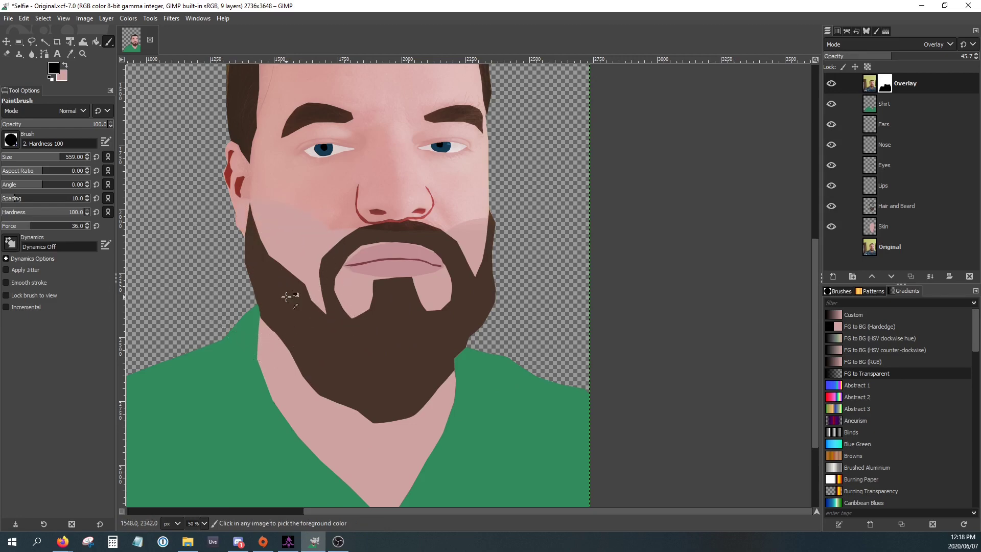
scroll(288, 291, "down", 1)
scroll(331, 323, "up", 2)
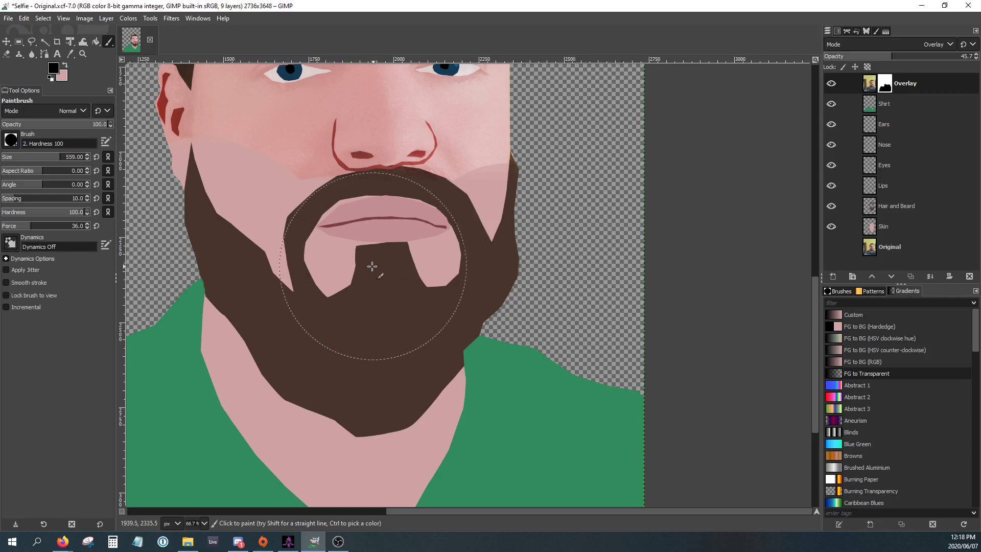
scroll(341, 303, "down", 2)
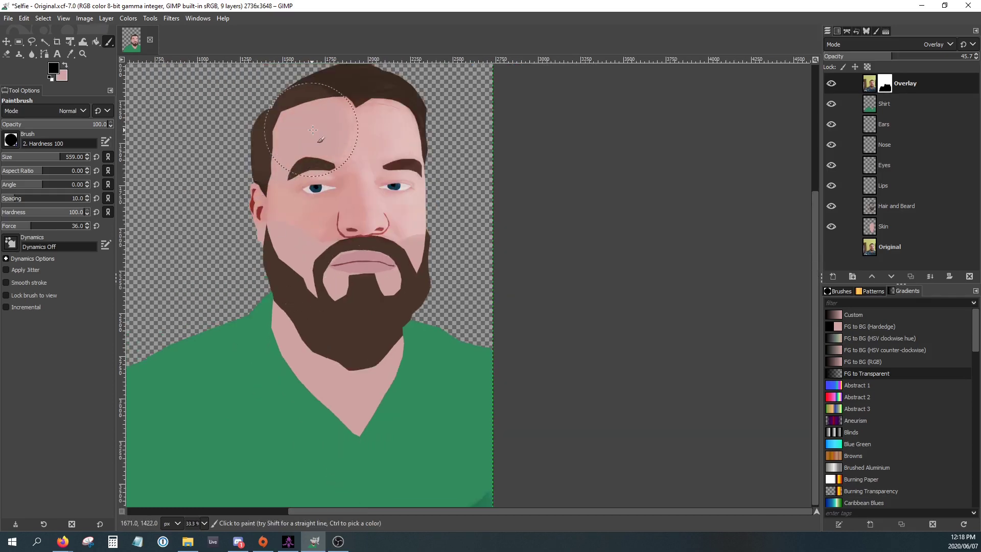
mouse_move(367, 117)
left_mouse_down()
mouse_move(412, 125)
mouse_move(395, 105)
mouse_move(330, 100)
mouse_move(263, 114)
mouse_move(261, 126)
mouse_move(271, 136)
mouse_move(343, 116)
mouse_move(405, 122)
left_mouse_up()
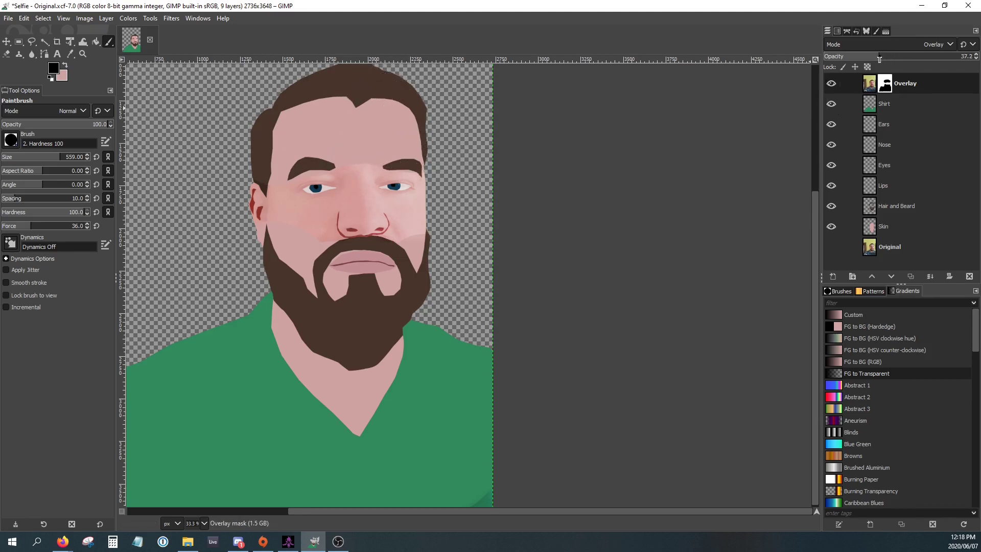
scroll(408, 253, "up", 2)
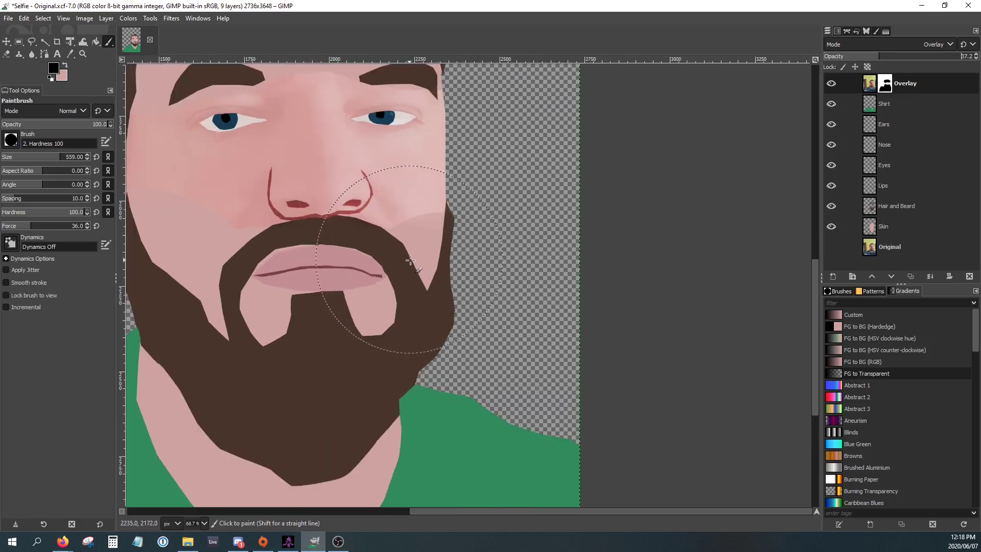
scroll(411, 260, "down", 2)
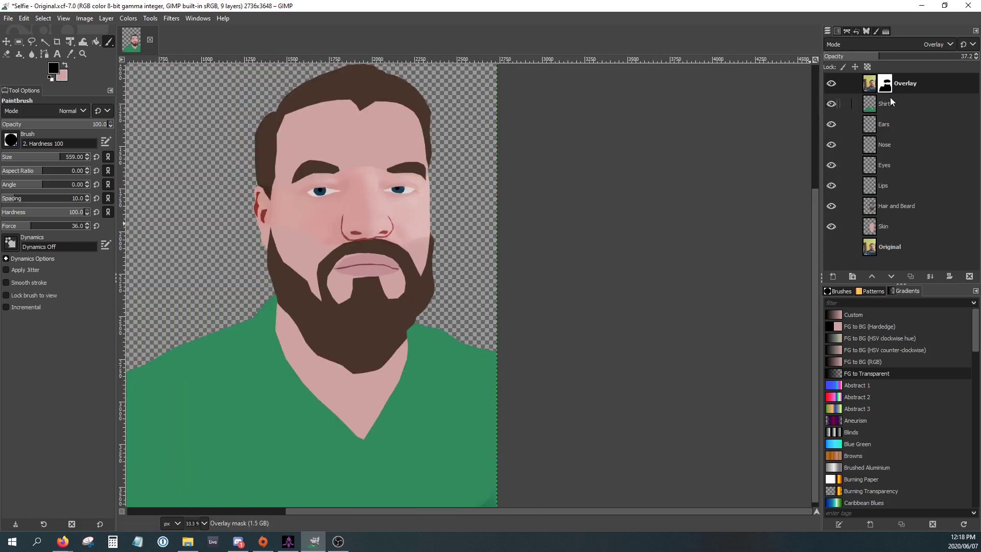
Undo the opacity change and all black strokes painted on the Overlay mask.
key("ctrl+z")
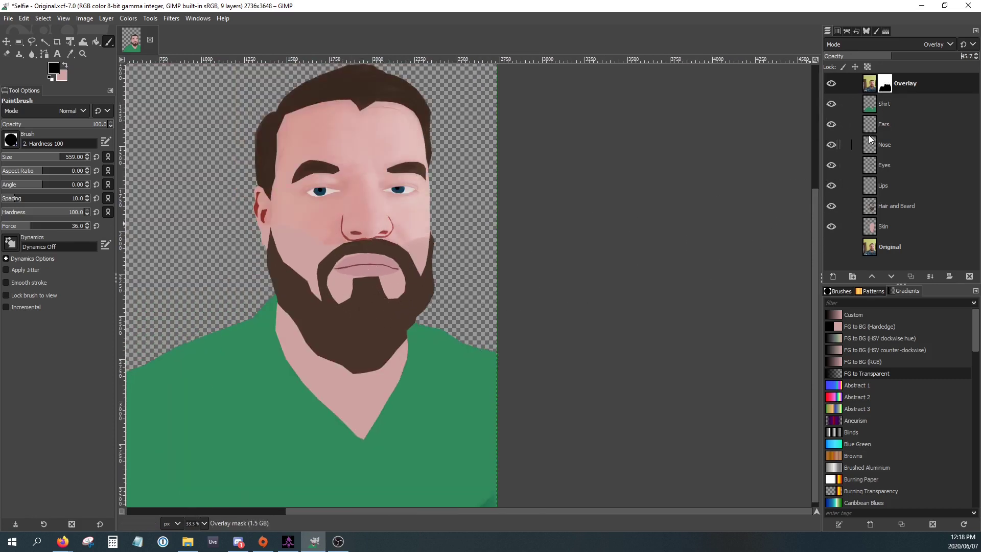
key("ctrl+z")
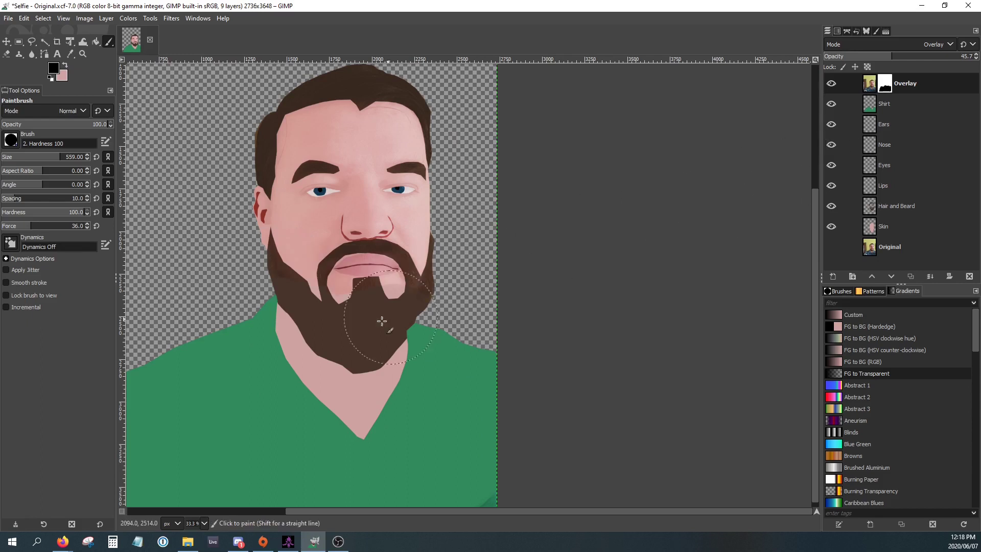
key("ctrl+z")
key("ctrl+z")
key("ctrl+z")
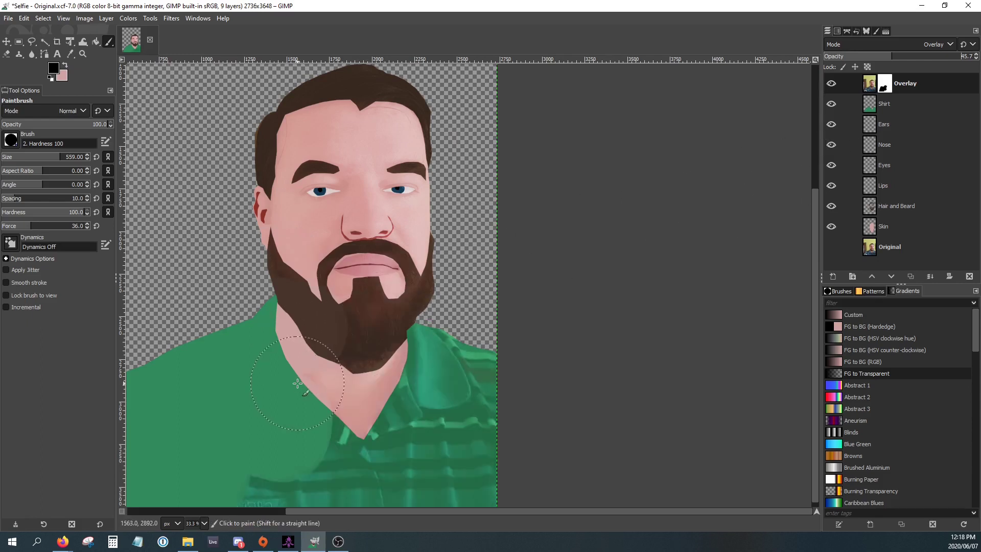
key("ctrl+z")
key("ctrl+z")
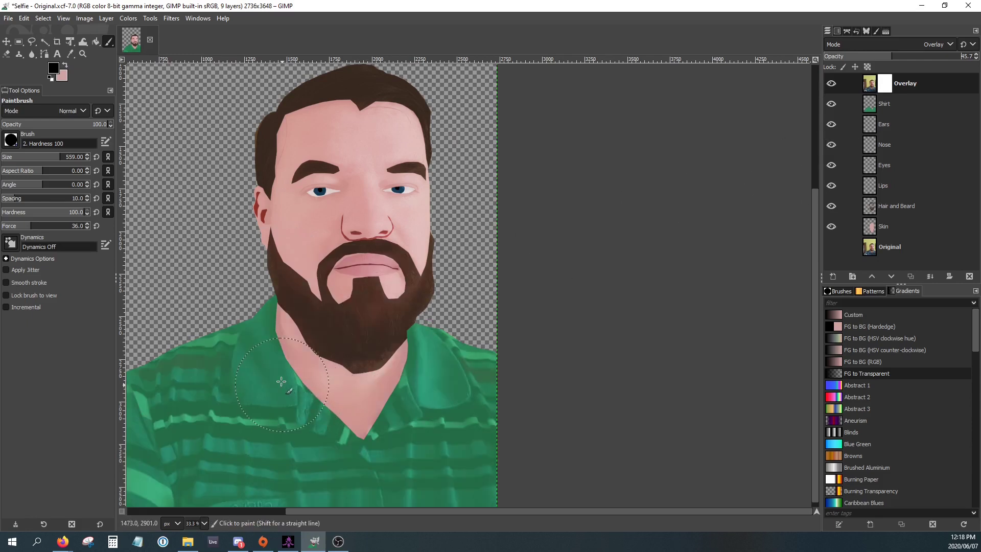
Add a White (full opacity) layer mask to the Overlay layer.
right_click(876, 92)
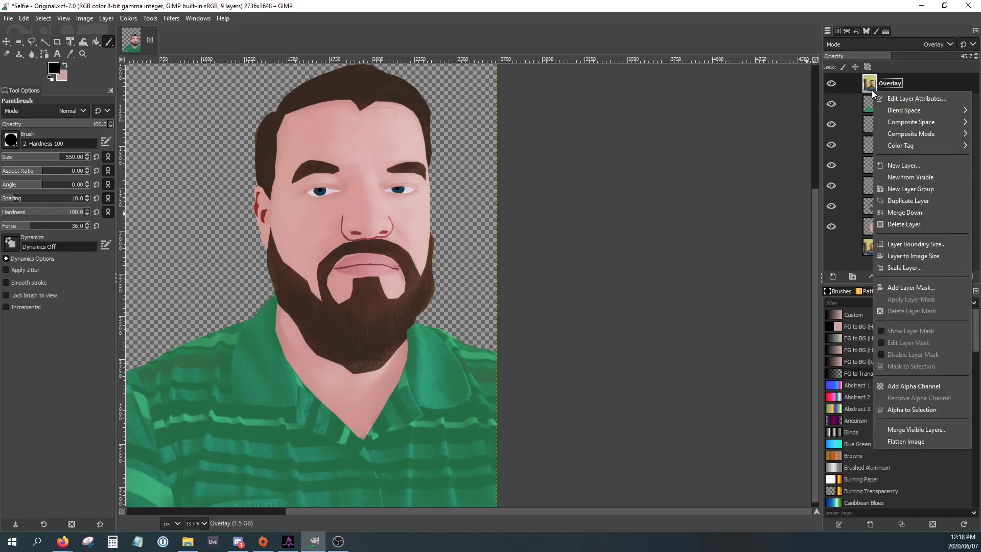
left_click(896, 290)
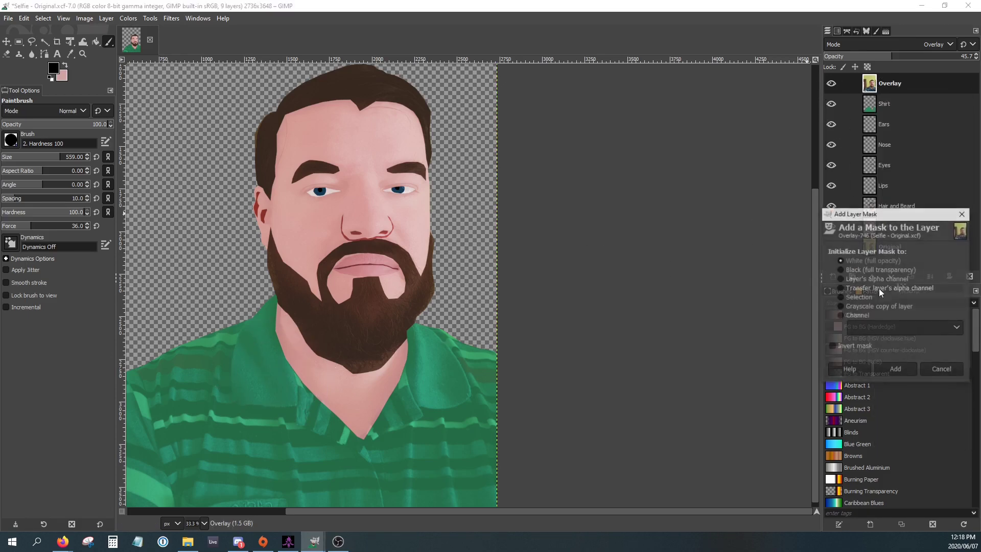
left_click(896, 369)
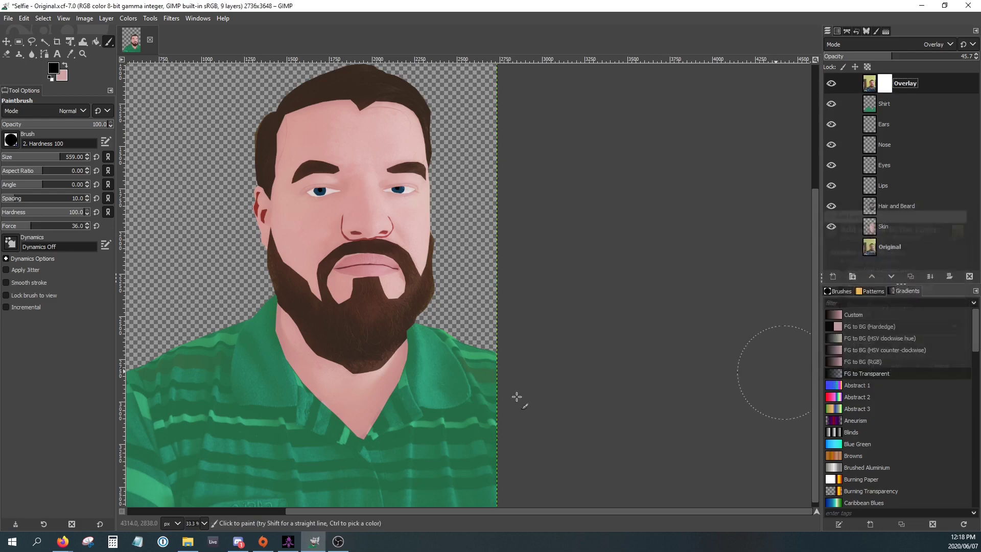
Paint the Overlay mask black over the whole shirt, the neck and the lower beard.
mouse_move(266, 345)
left_mouse_down()
mouse_move(321, 392)
mouse_move(390, 417)
mouse_move(430, 375)
mouse_move(424, 352)
mouse_move(474, 418)
mouse_move(436, 503)
mouse_move(253, 493)
mouse_move(400, 478)
mouse_move(214, 360)
left_mouse_up()
mouse_move(140, 454)
left_mouse_down()
mouse_move(210, 378)
mouse_move(182, 456)
mouse_move(146, 391)
left_mouse_up()
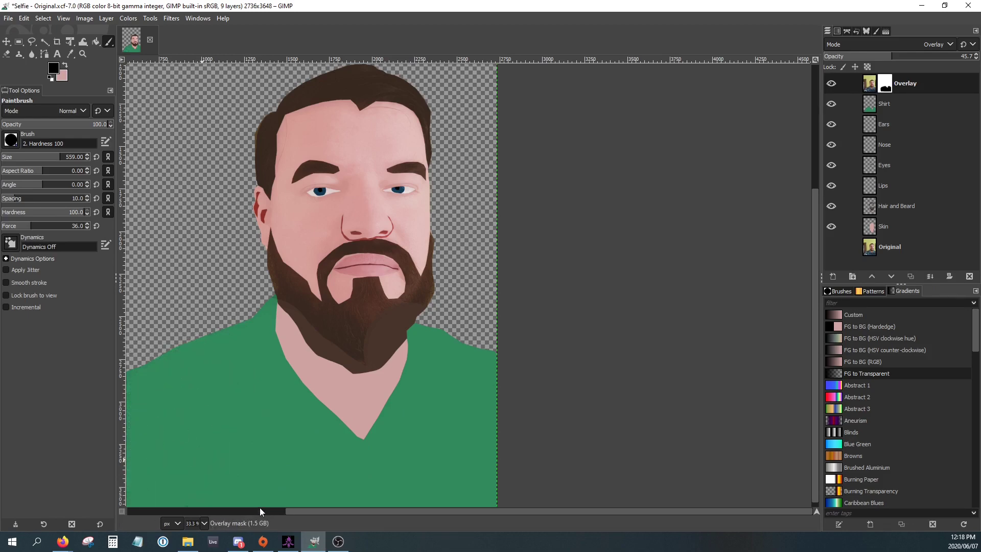
left_click(260, 507)
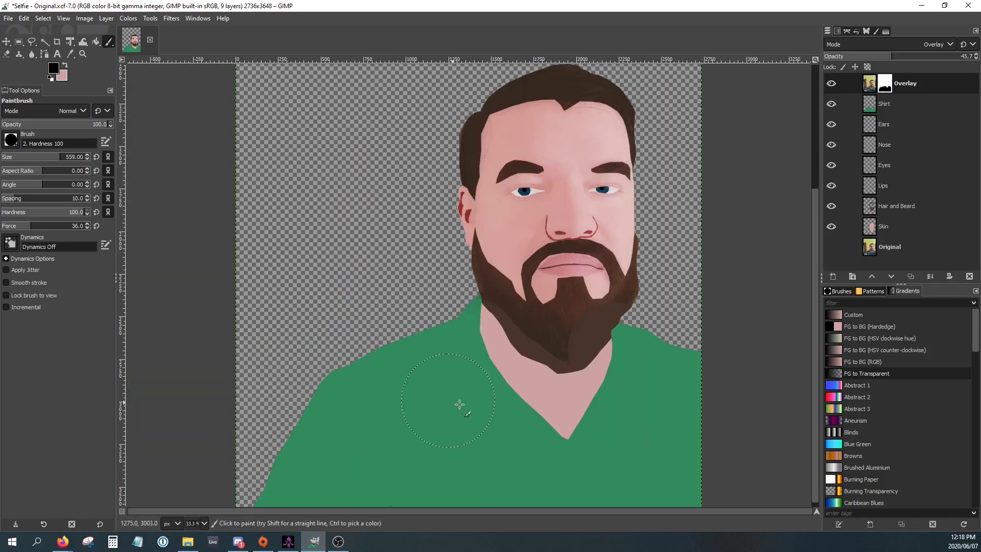
scroll(520, 387, "up", 2)
left_click_drag(564, 312, 614, 312)
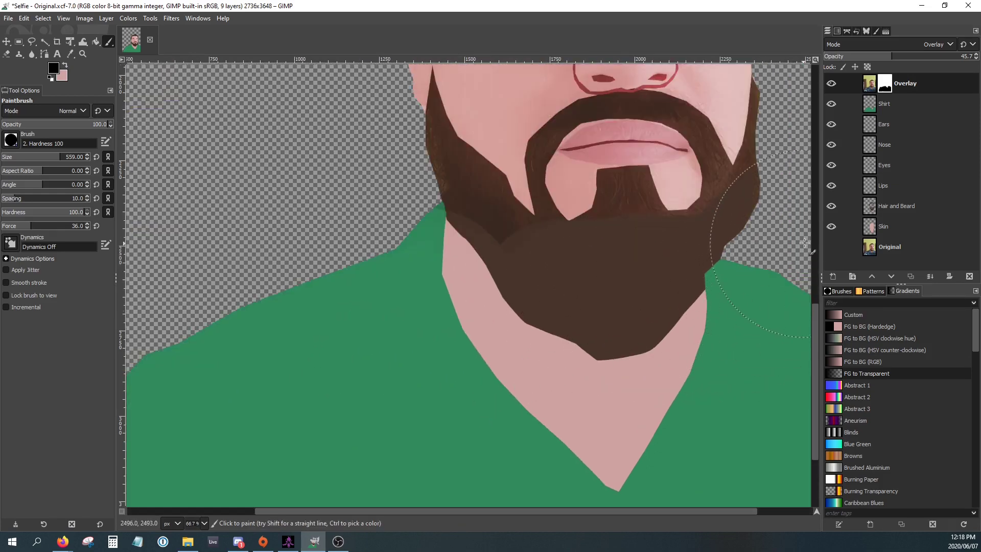
left_click_drag(798, 228, 666, 419)
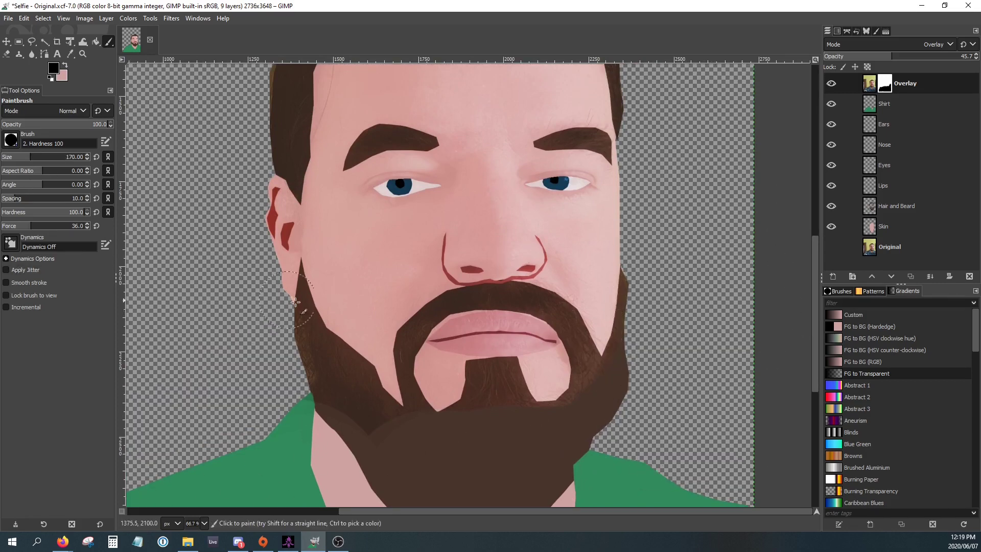
Paint the Overlay mask black along the sideburn, jaw and chin areas of the beard with a 170 px brush.
mouse_move(286, 363)
left_mouse_down()
mouse_move(355, 419)
mouse_move(379, 427)
mouse_move(326, 370)
left_mouse_up()
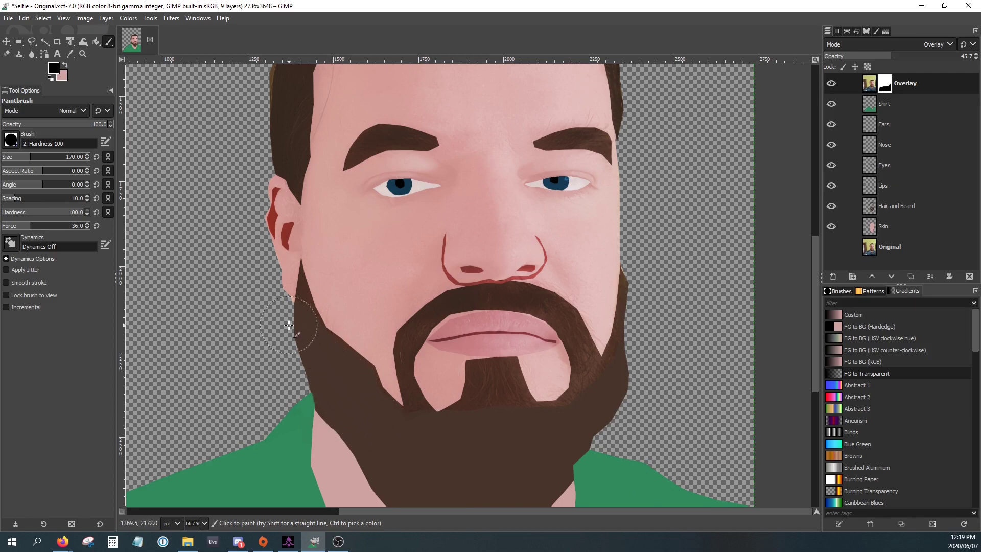
key("ctrl")
mouse_move(515, 430)
left_mouse_down()
mouse_move(512, 400)
mouse_move(491, 387)
mouse_move(489, 400)
mouse_move(502, 382)
mouse_move(514, 412)
mouse_move(588, 416)
left_mouse_up()
key("ctrl")
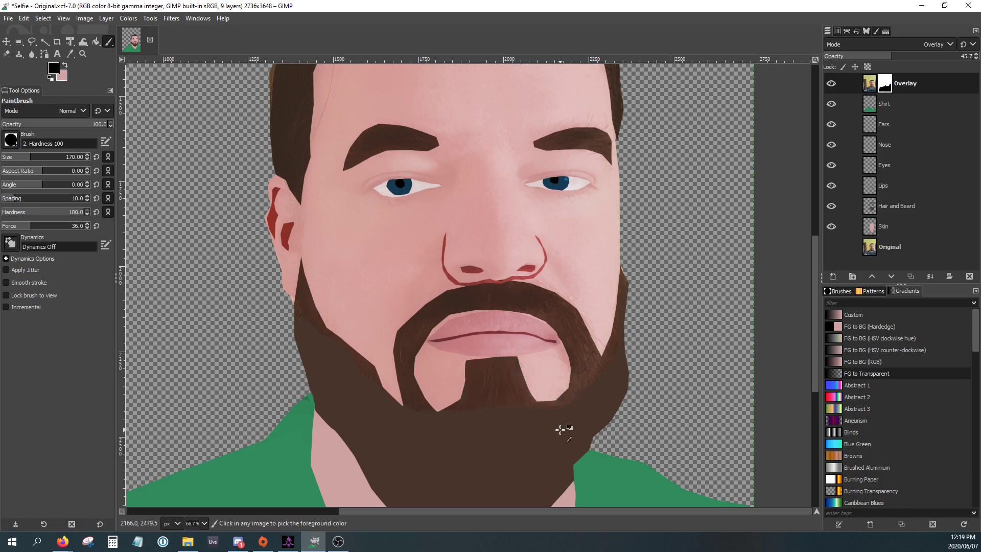
Set the Paintbrush to the 2. Hardness 100 brush at size 11.
left_click(10, 141)
left_click(35, 170)
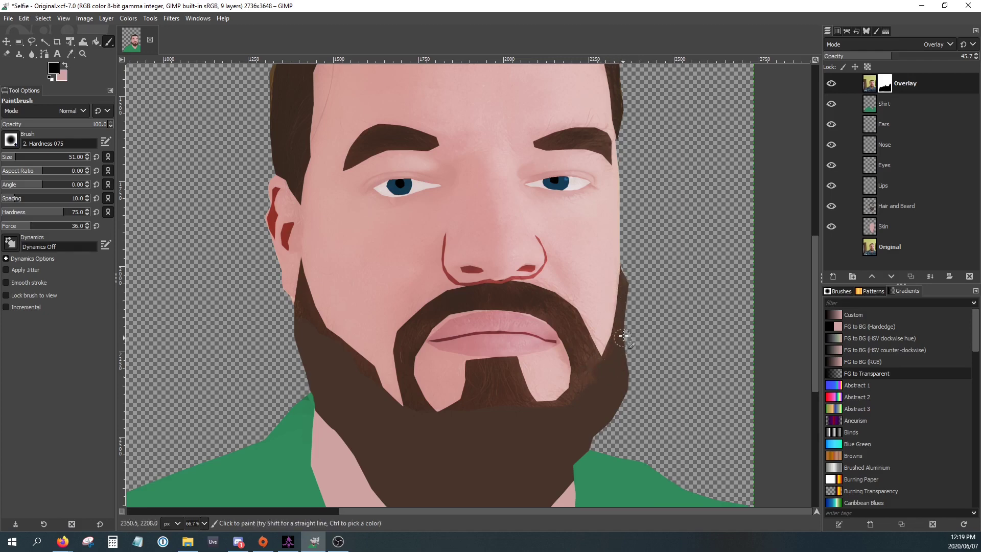
left_click(11, 140)
left_click(50, 171)
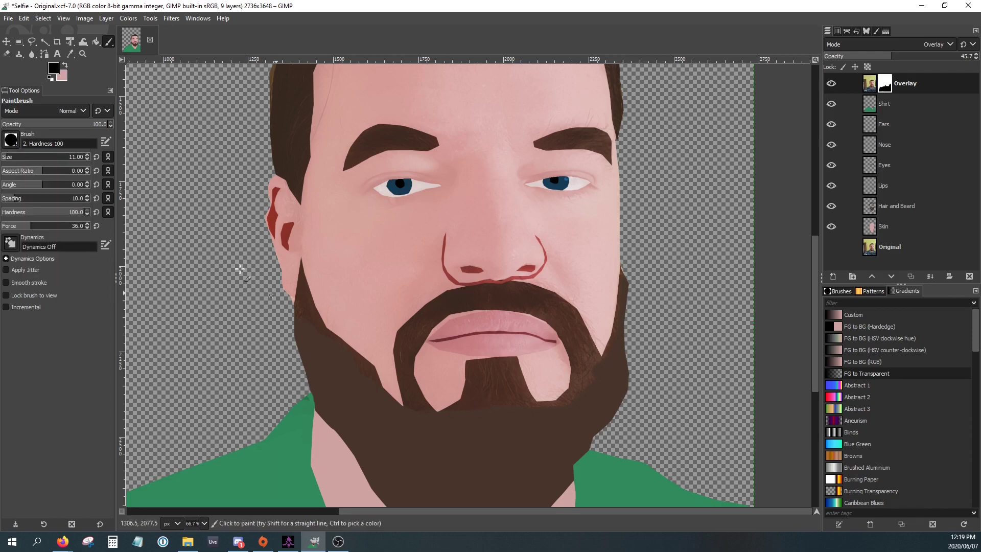
left_click(12, 158)
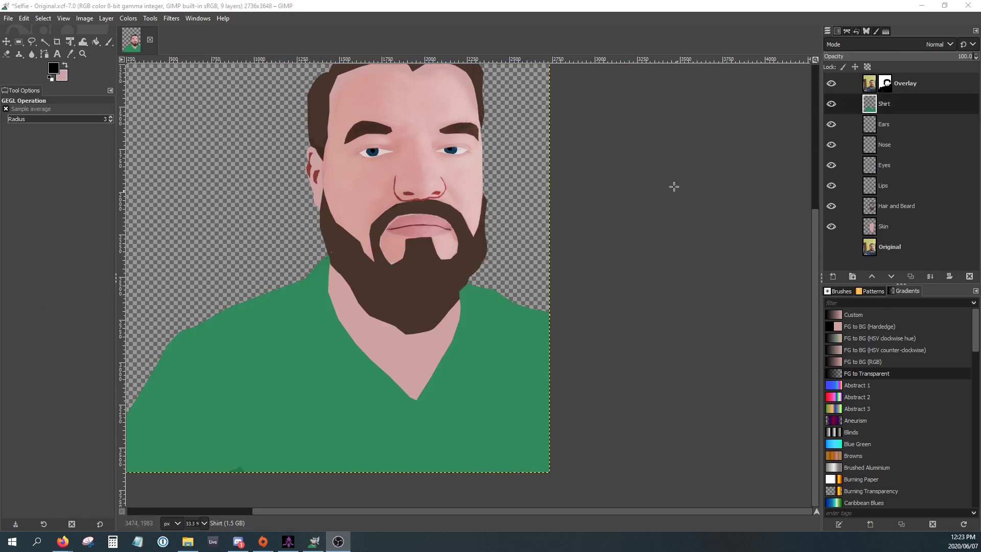
Select the Overlay layer and clear its name.
left_click(910, 88)
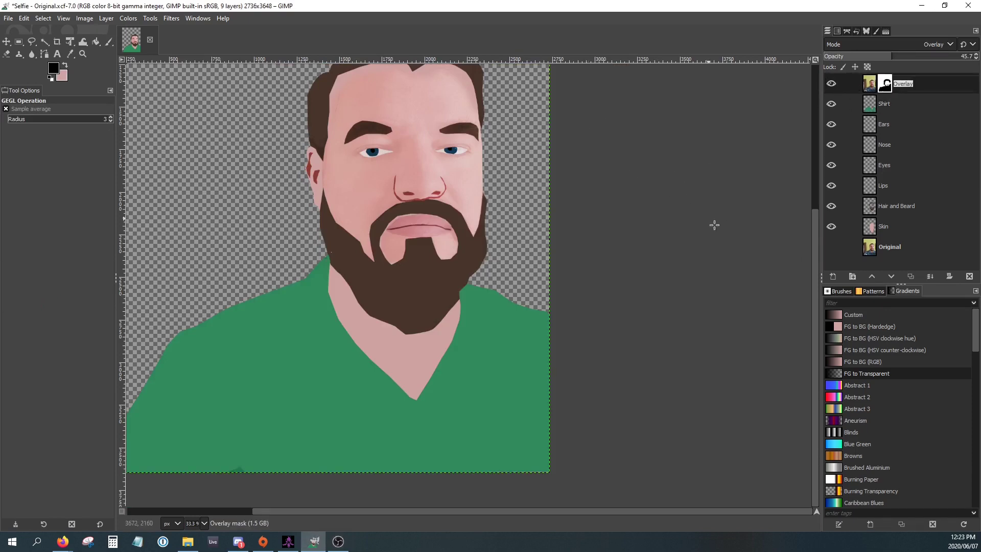
key("BackSpace")
left_click_drag(817, 290, 814, 234)
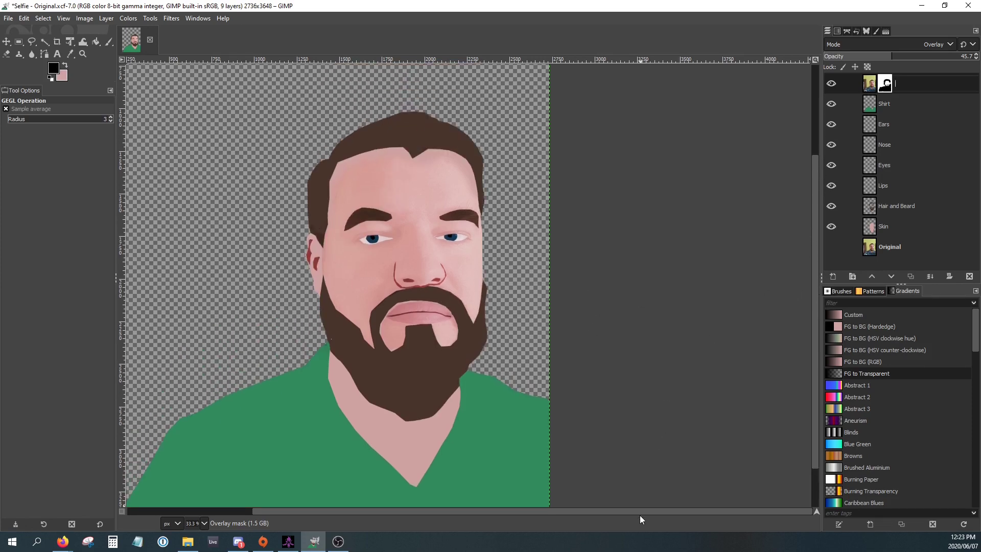
left_click_drag(641, 512, 521, 511)
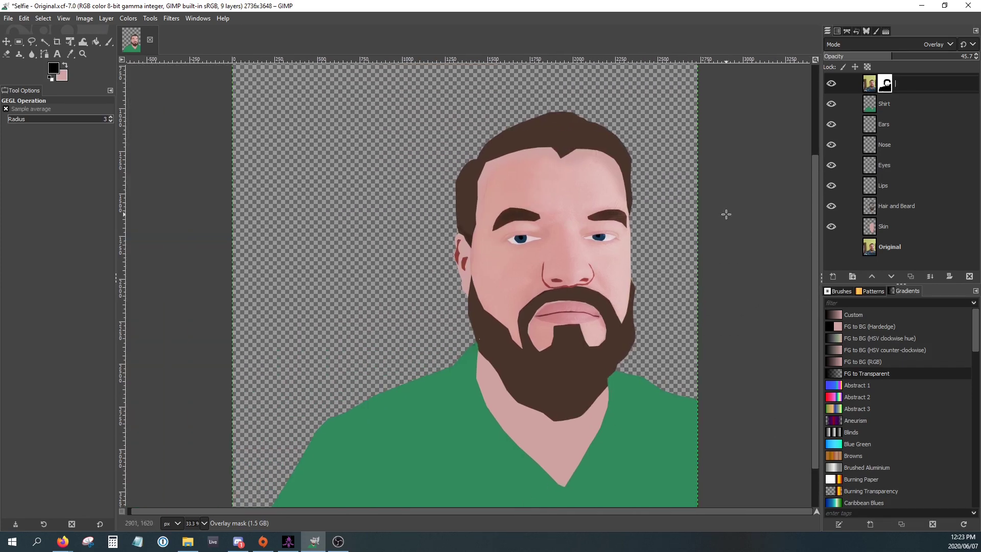
right_click(931, 90)
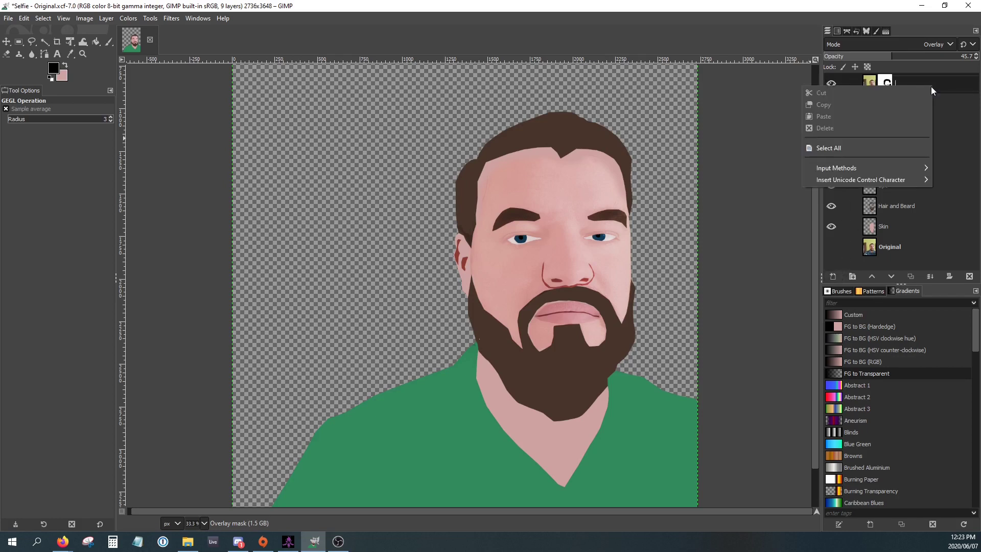
key("Escape")
left_click(833, 276)
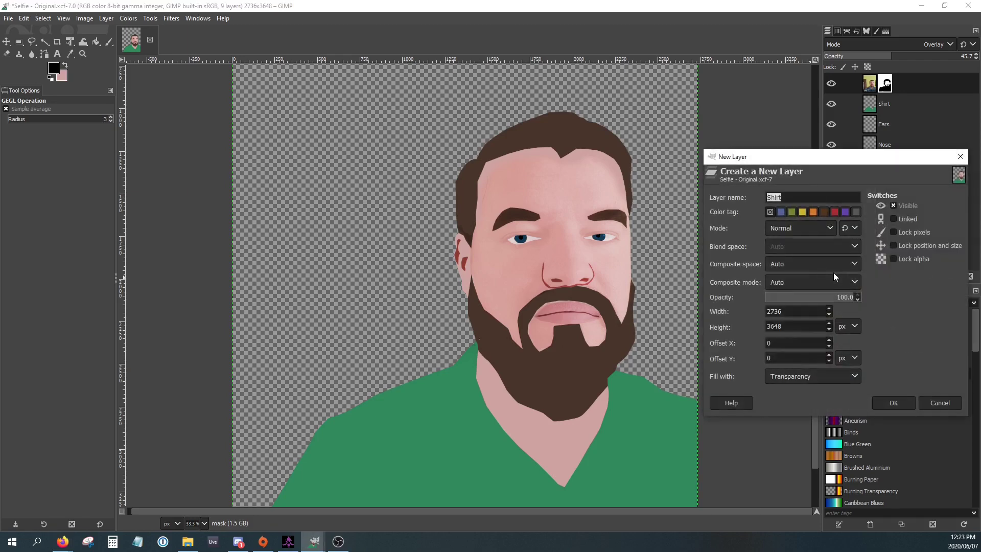
left_click(939, 402)
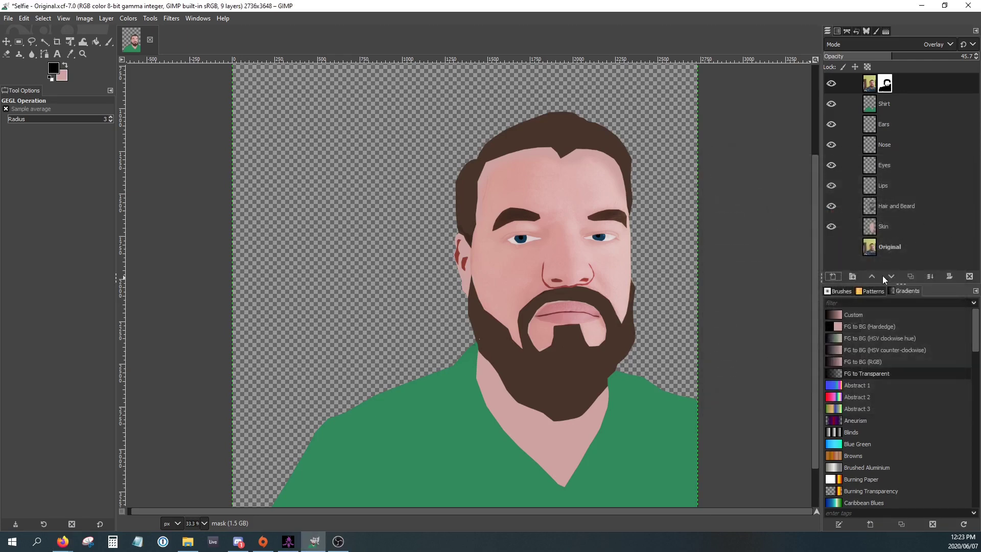
right_click(910, 238)
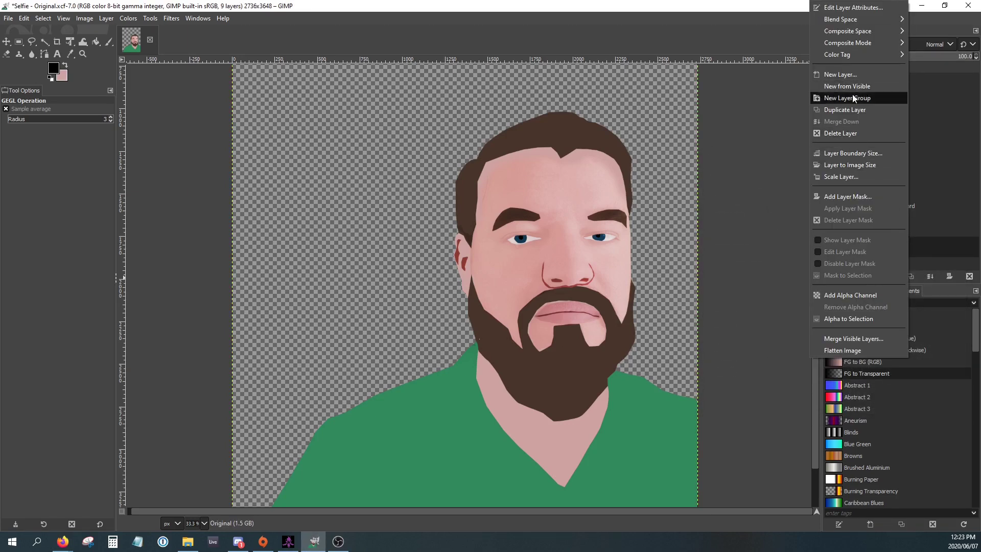
left_click(909, 95)
Create a new layer from the visible image above the masked overlay layer.
right_click(912, 83)
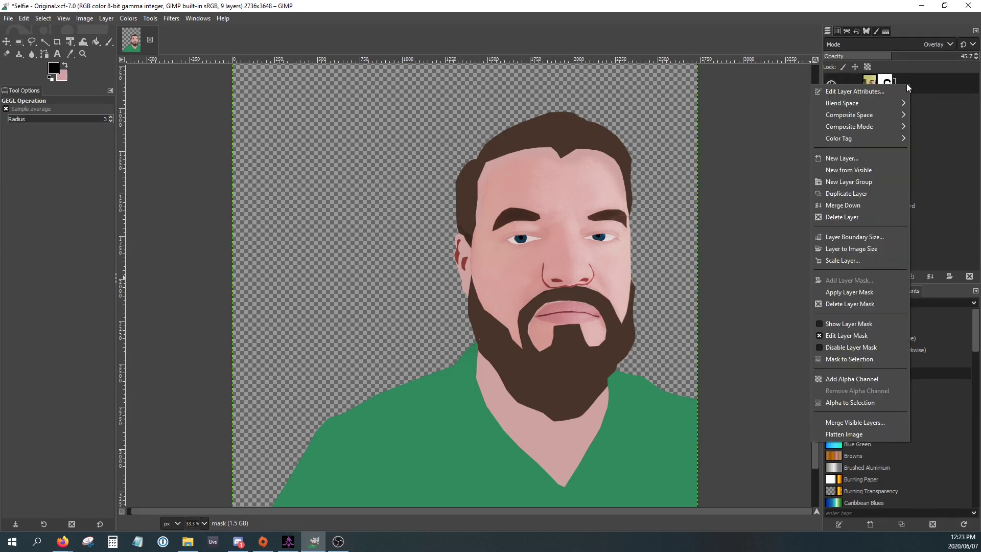
left_click(855, 169)
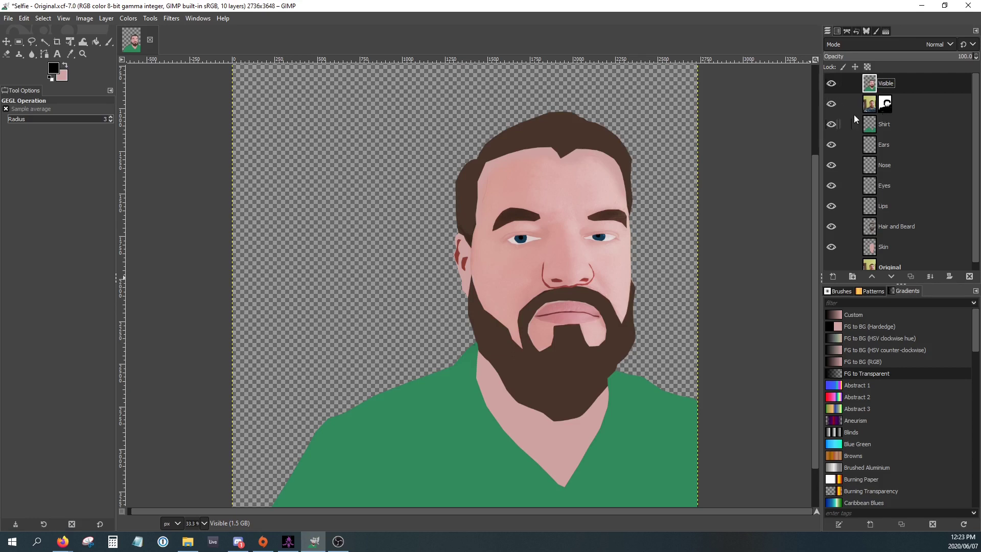
Delete the masked photo overlay layer beneath the Visible layer and make the Visible layer active.
right_click(907, 105)
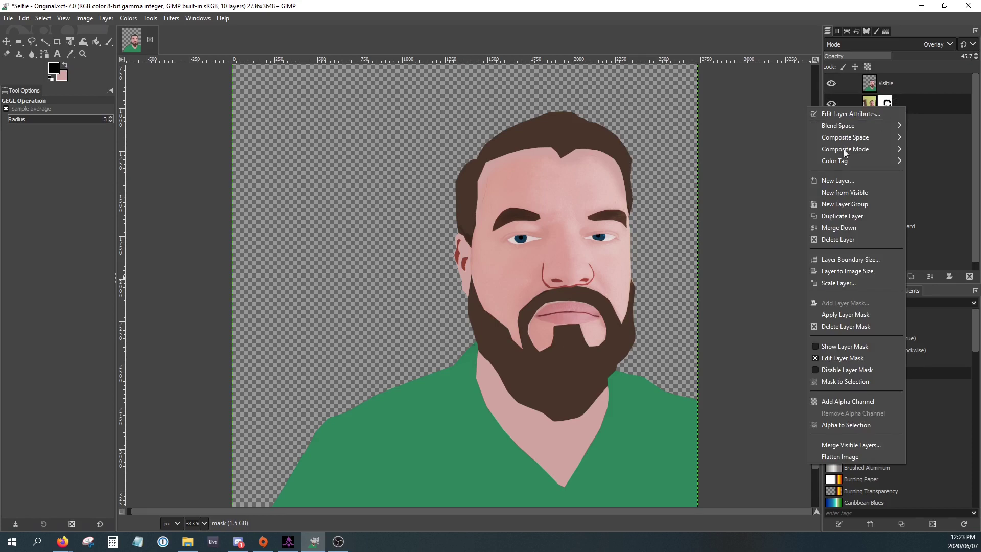
left_click(841, 241)
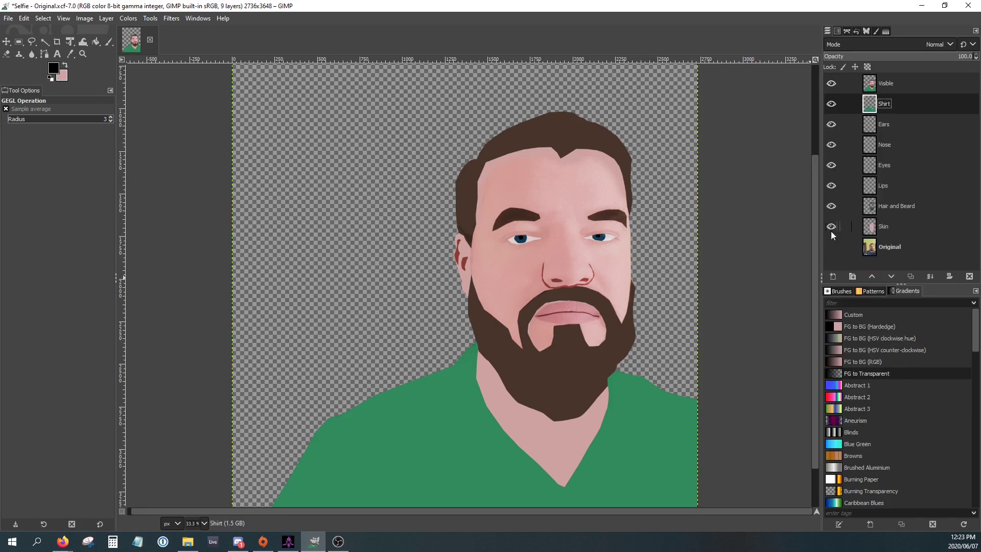
left_click(875, 87)
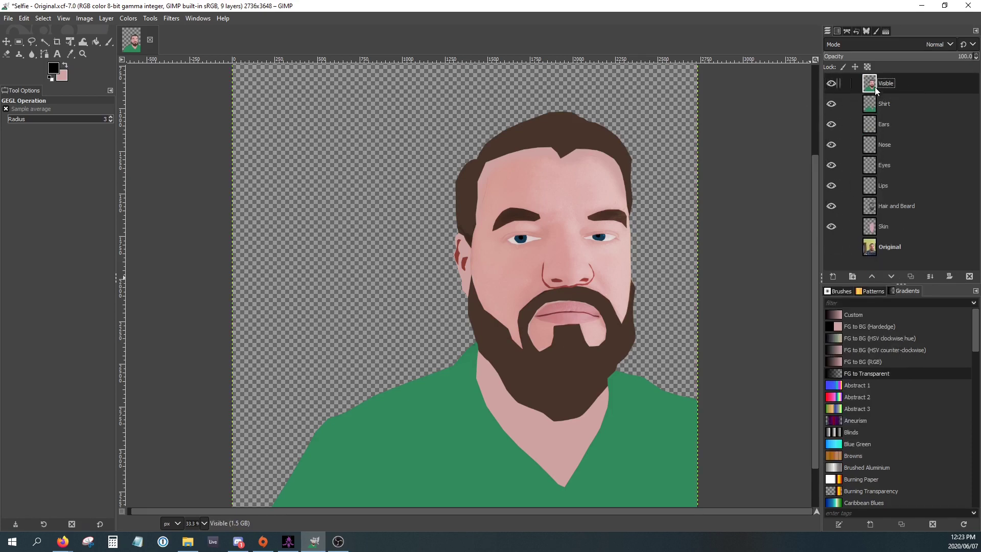
Hide the Shirt, Ears, Nose, Eyes, Lips, Hair and Beard, and Skin layers.
left_click(827, 131)
left_click(827, 147)
left_click(828, 164)
left_click(825, 185)
left_click(831, 185)
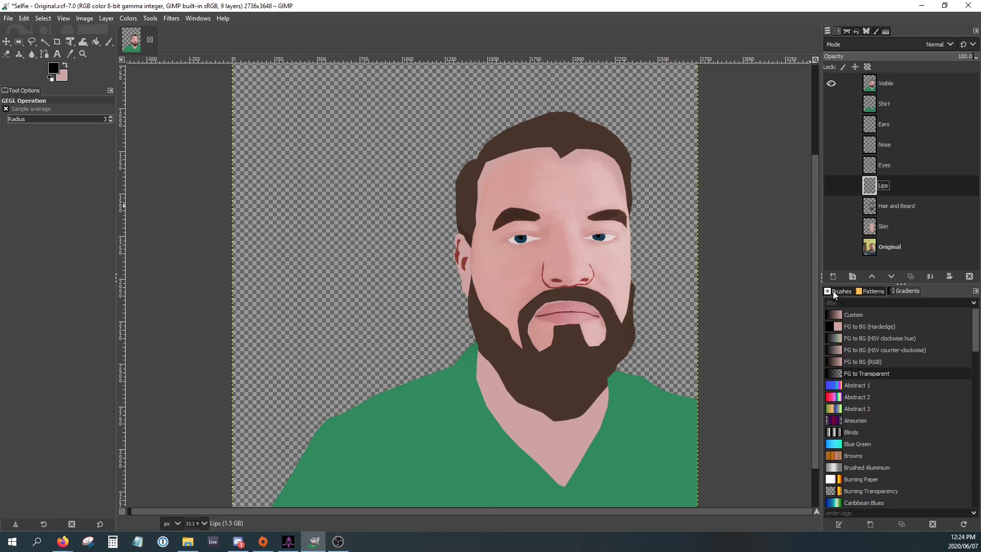
Create a transparent layer named Background and move it directly above the Original layer.
left_click(828, 278)
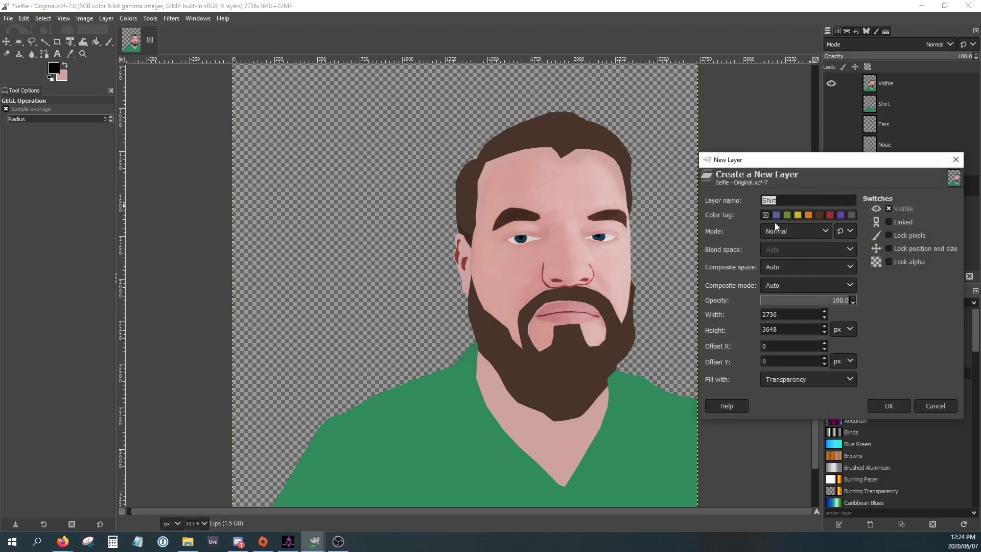
type("Background")
key("Return")
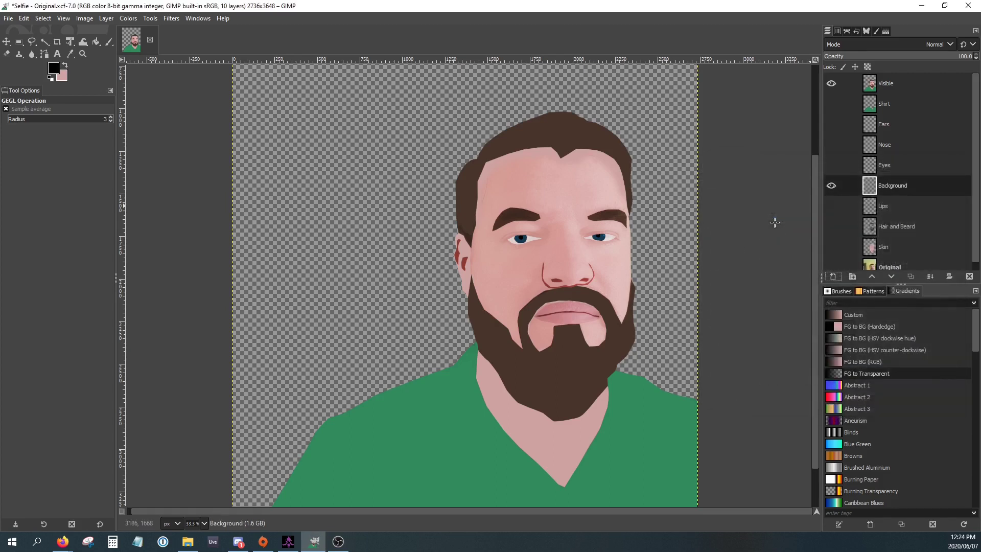
left_click_drag(854, 189, 887, 258)
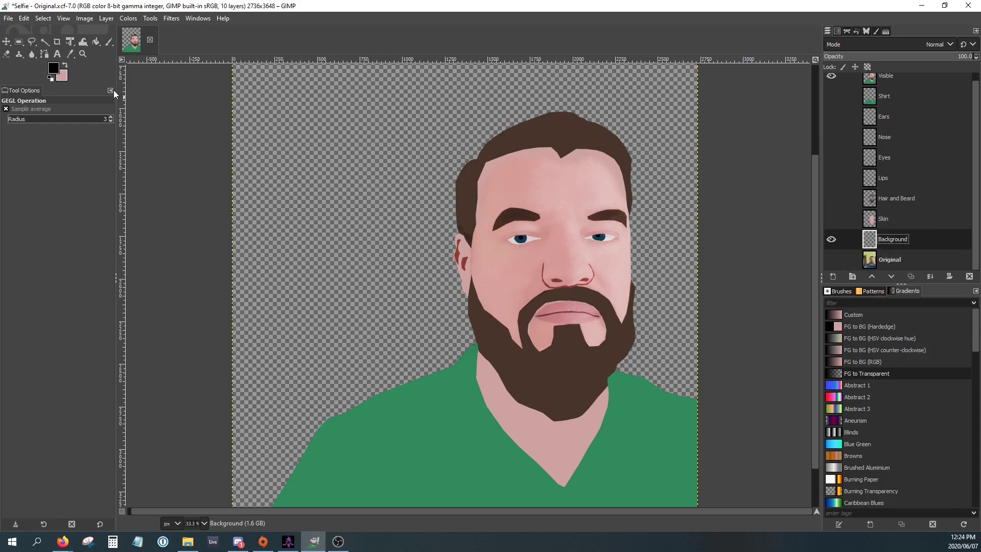
Set the foreground color to the mustard yellow bdb935.
left_click(53, 69)
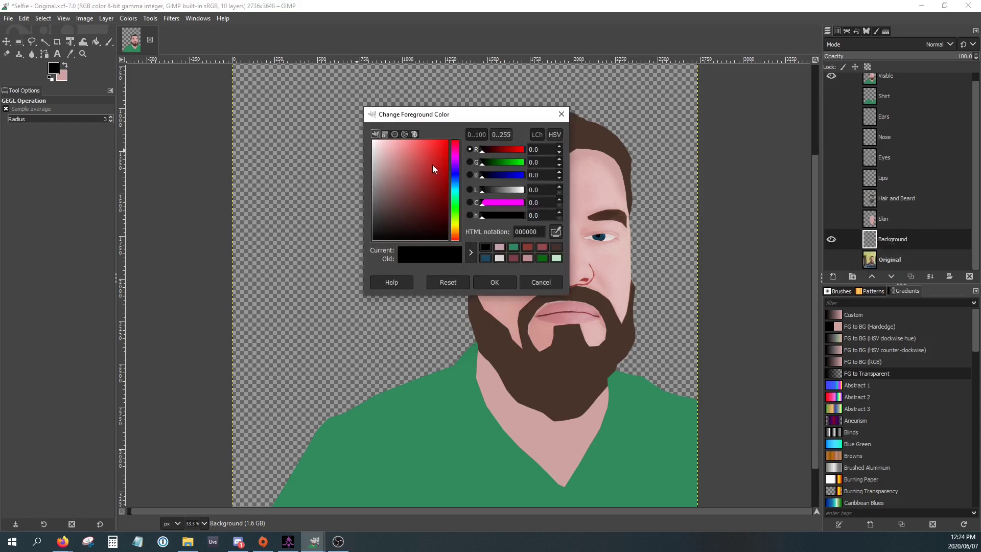
left_click(454, 226)
left_click_drag(412, 172, 427, 165)
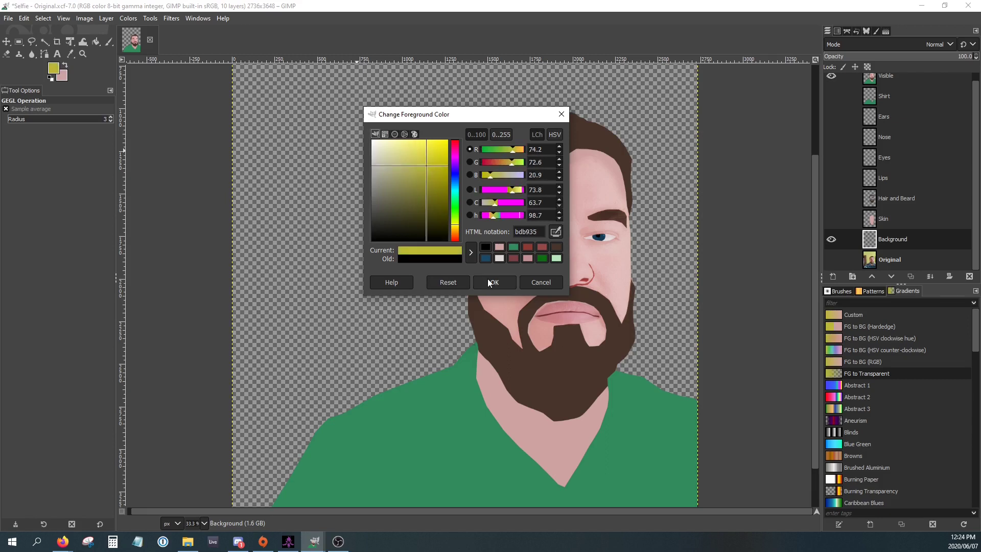
left_click(492, 282)
Fill the entire Background layer with the foreground color using Bucket Fill.
left_click(95, 41)
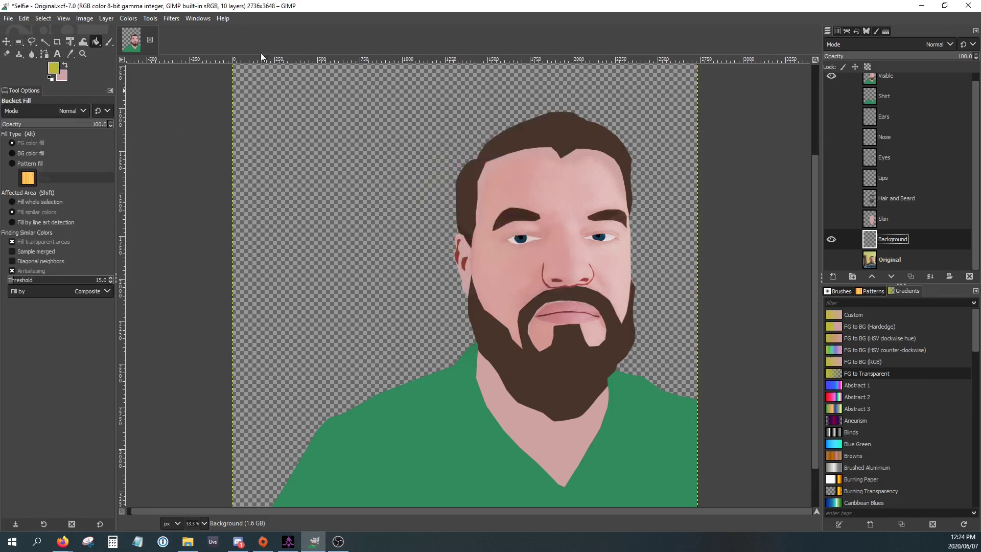
left_click(661, 214)
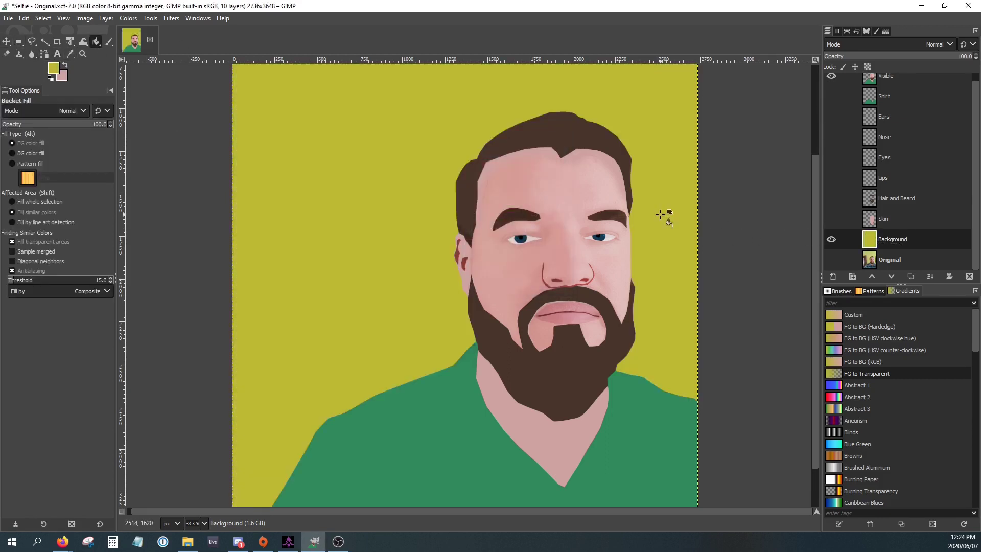
scroll(469, 217, "down", 2)
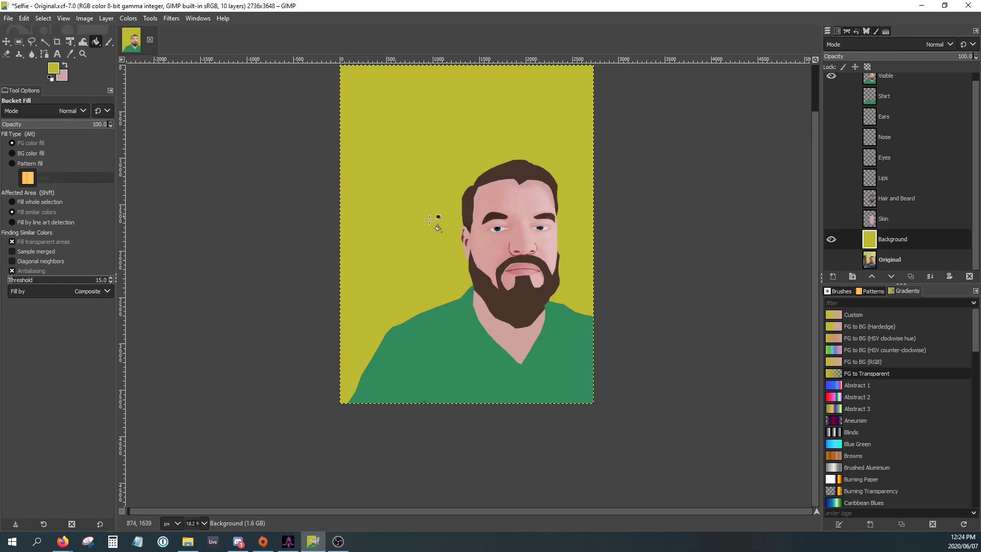
Set the Eraser to the 2. Hardness 100 brush at size 11 with the Hair and Beard layer active.
scroll(439, 228, "up", 7)
scroll(539, 192, "up", 1)
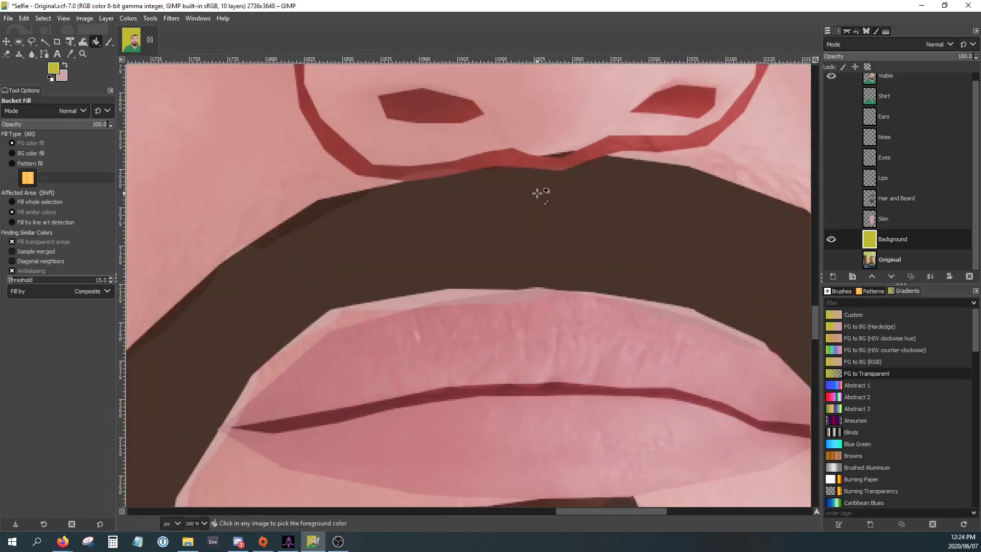
left_click(880, 199)
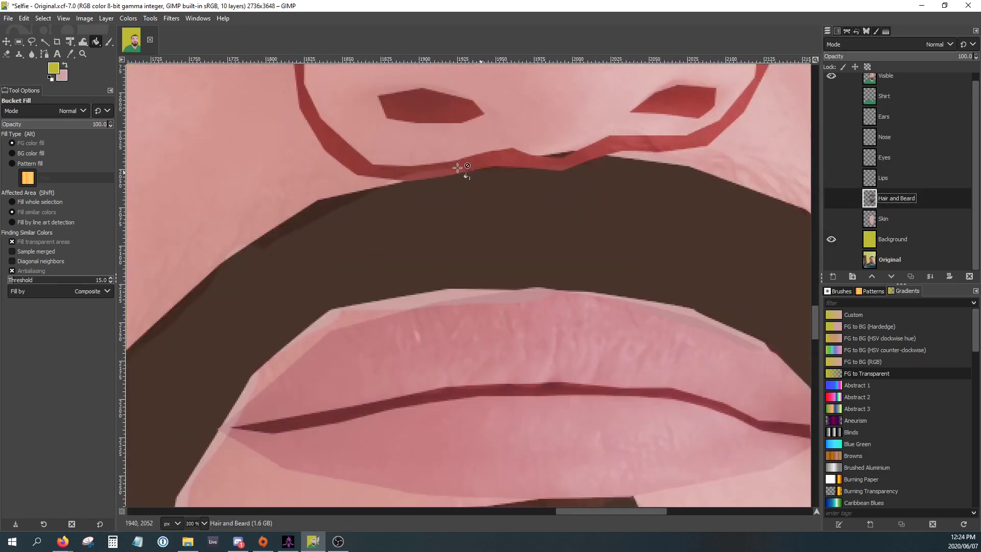
left_click(8, 54)
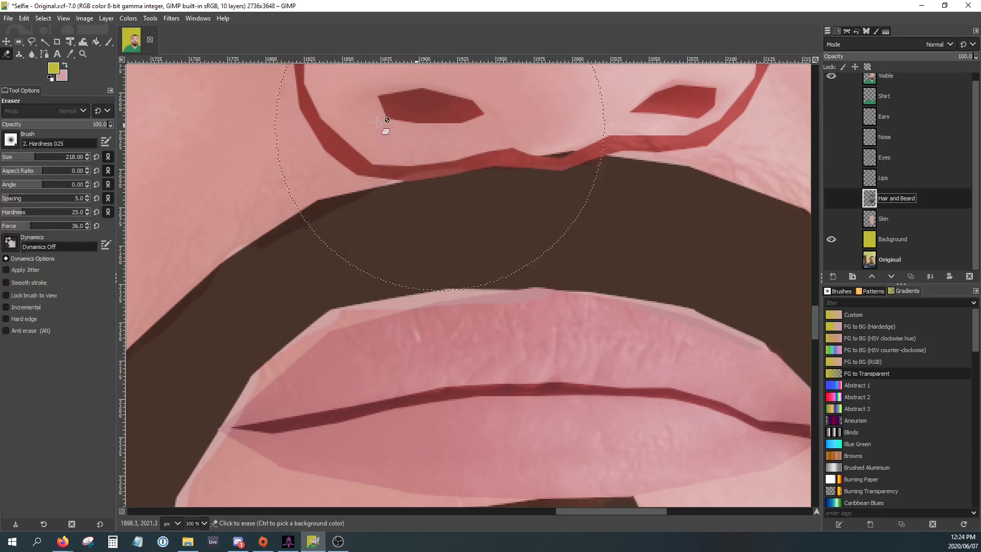
left_click_drag(26, 163, 11, 156)
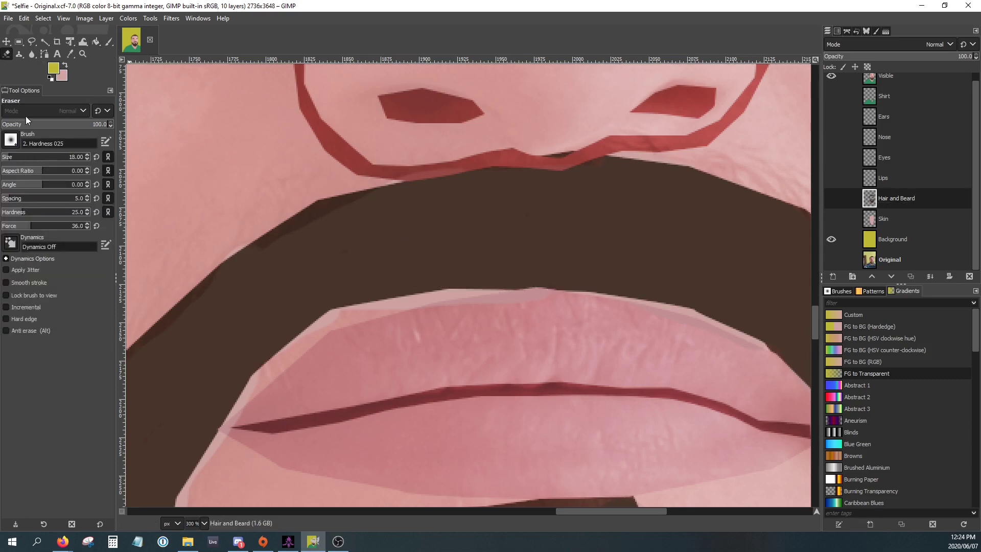
left_click(11, 141)
left_click(49, 174)
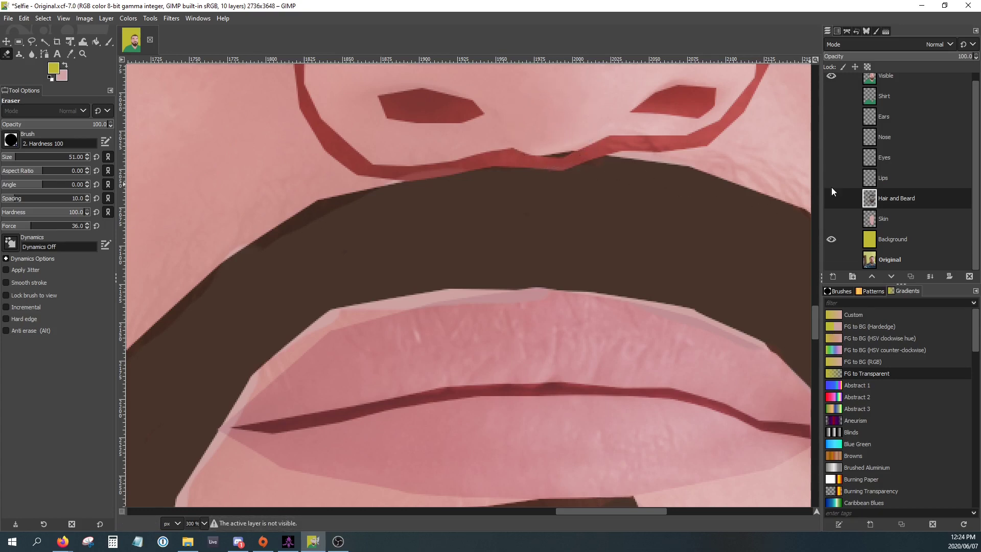
left_click(10, 161)
Try to erase the dark beard sliver beneath the nose on the Hair and Beard layer.
left_click(338, 542)
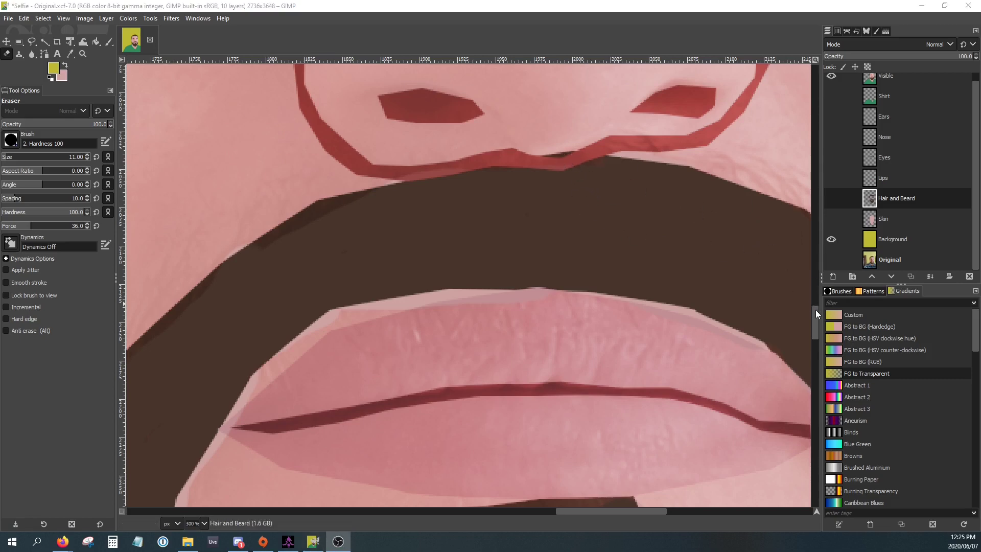
left_click_drag(816, 312, 815, 296)
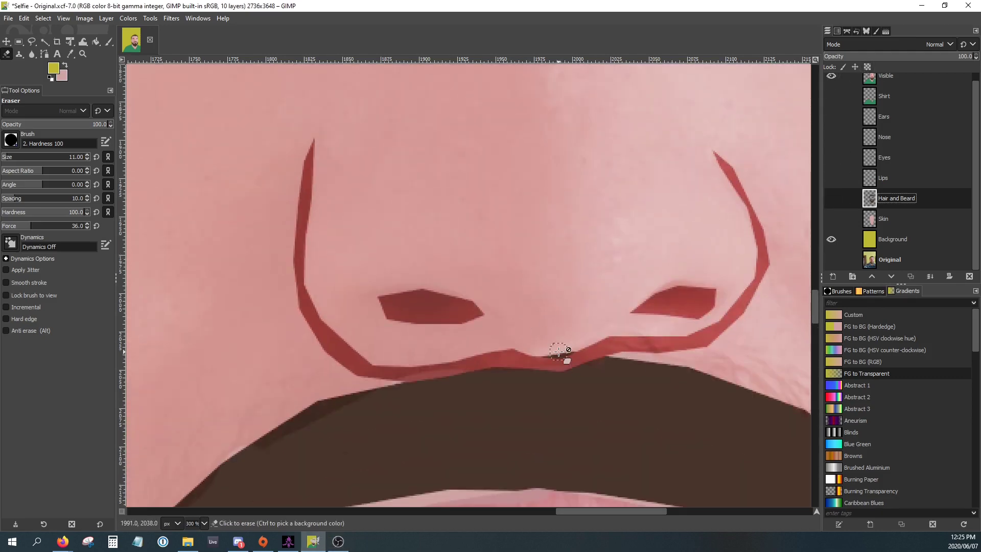
left_click(871, 84)
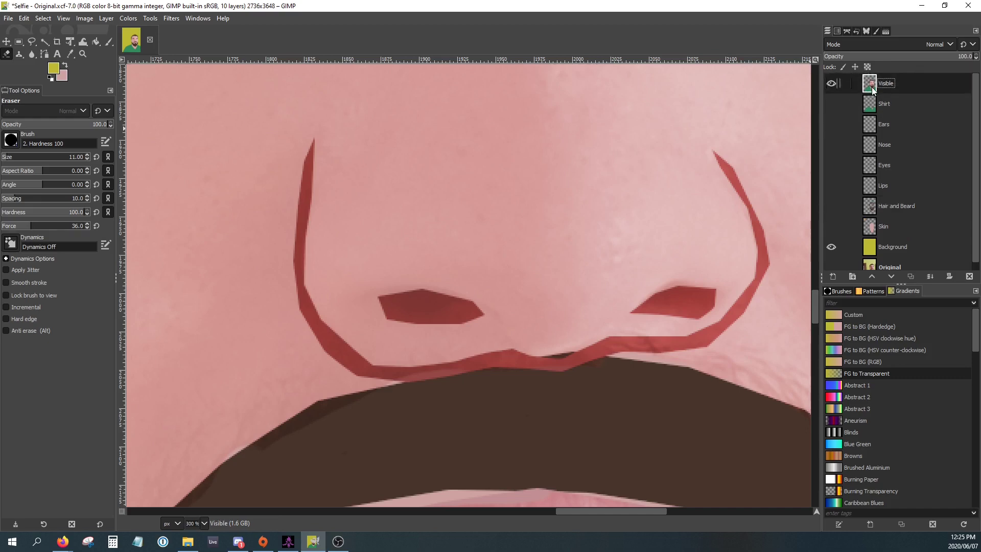
left_click(867, 226)
left_click(868, 208)
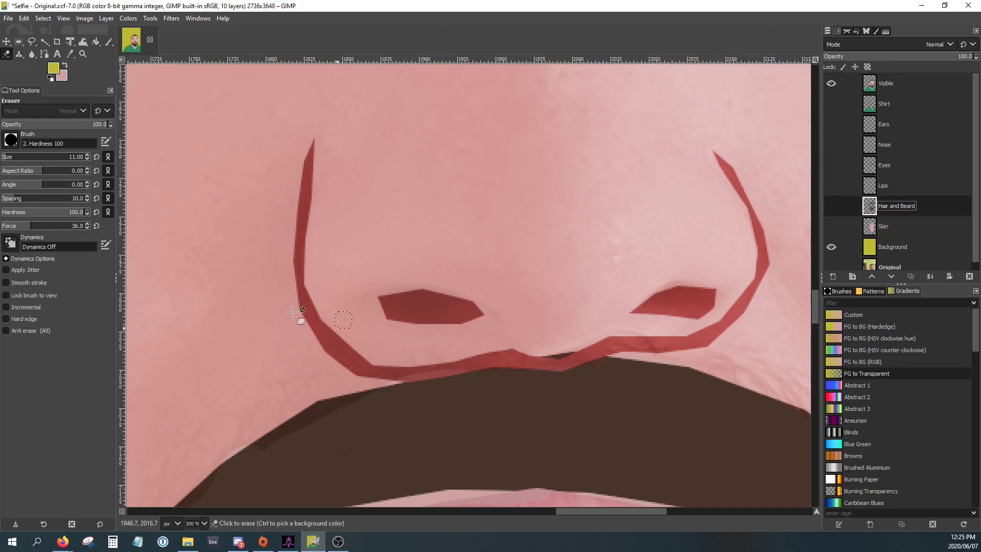
Sample the nose's skin color on the Visible layer and paint over the dark sliver beneath the nose with the size 11 Paintbrush.
left_click(881, 88)
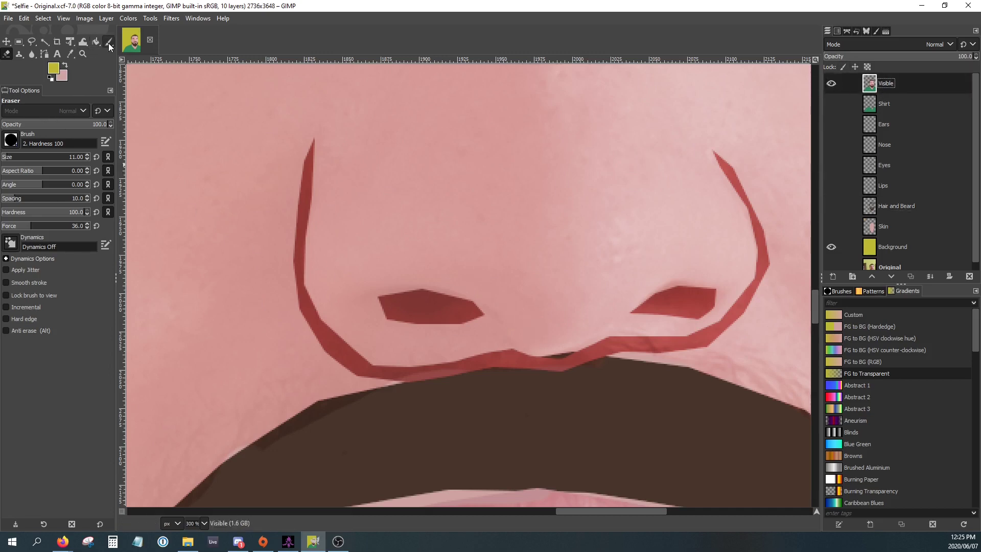
left_click(70, 54)
left_click(470, 203)
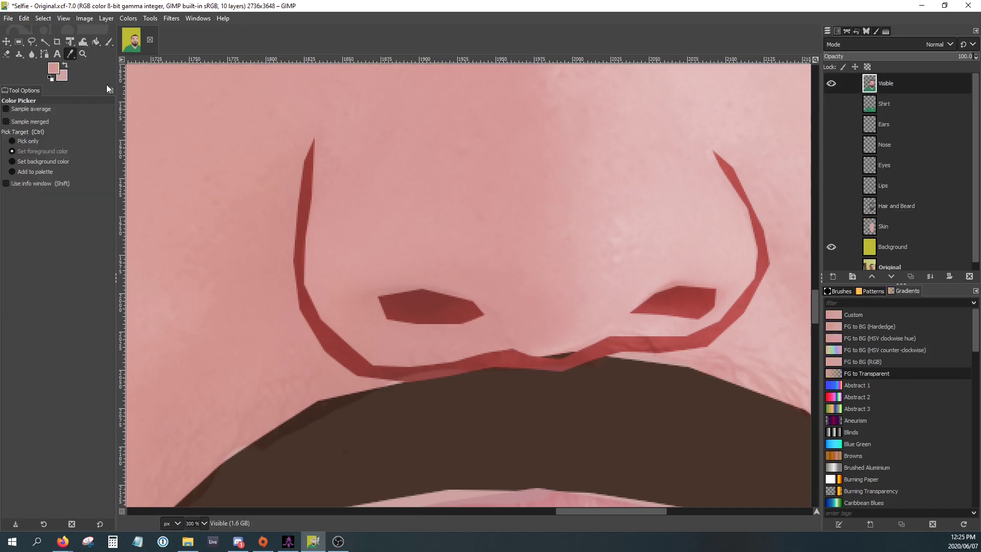
left_click(109, 44)
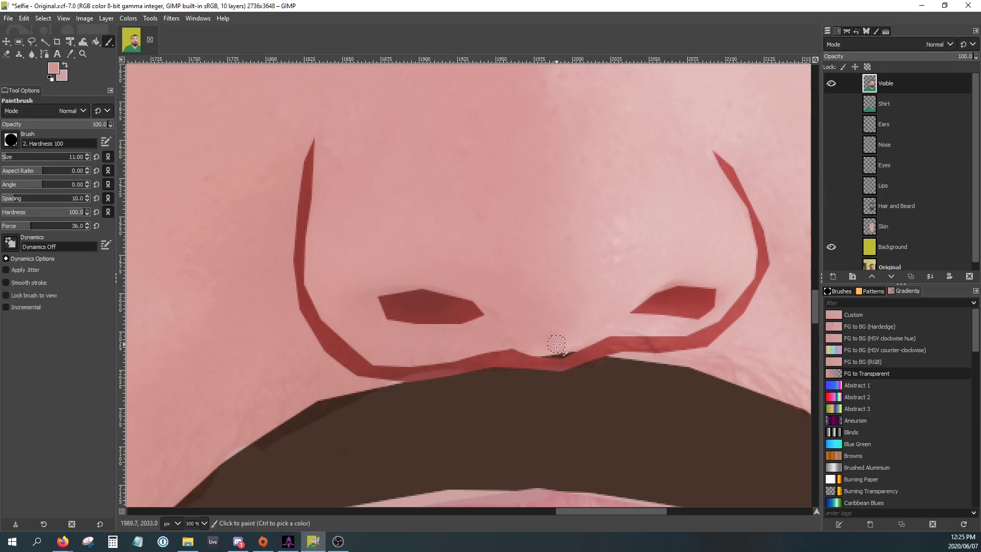
mouse_move(564, 348)
left_mouse_down()
mouse_move(544, 351)
mouse_move(568, 347)
left_mouse_up()
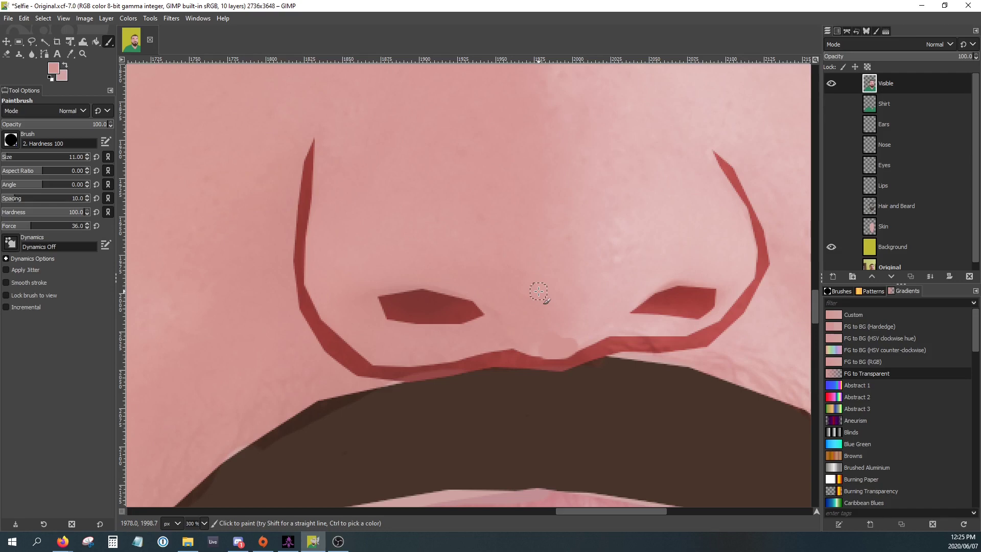
scroll(539, 292, "down", 5)
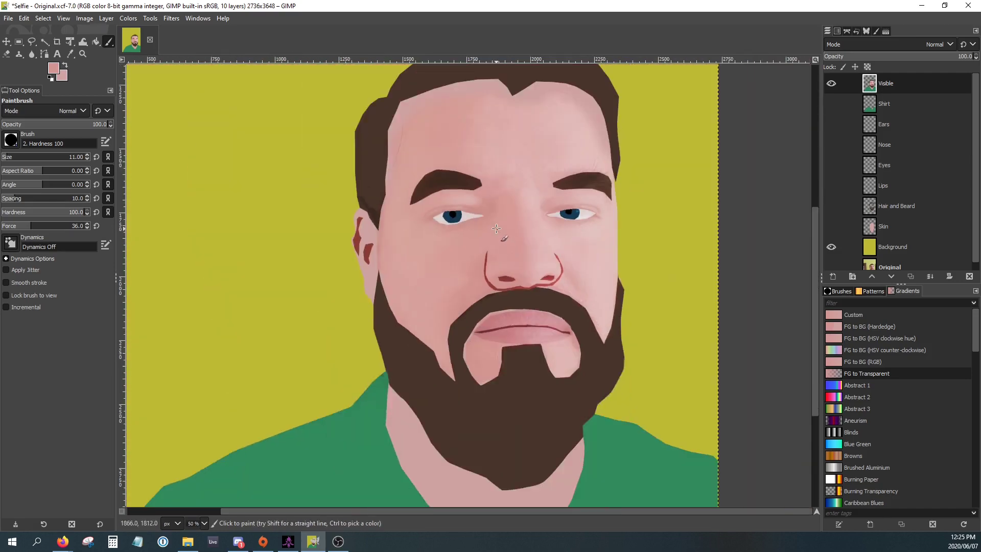